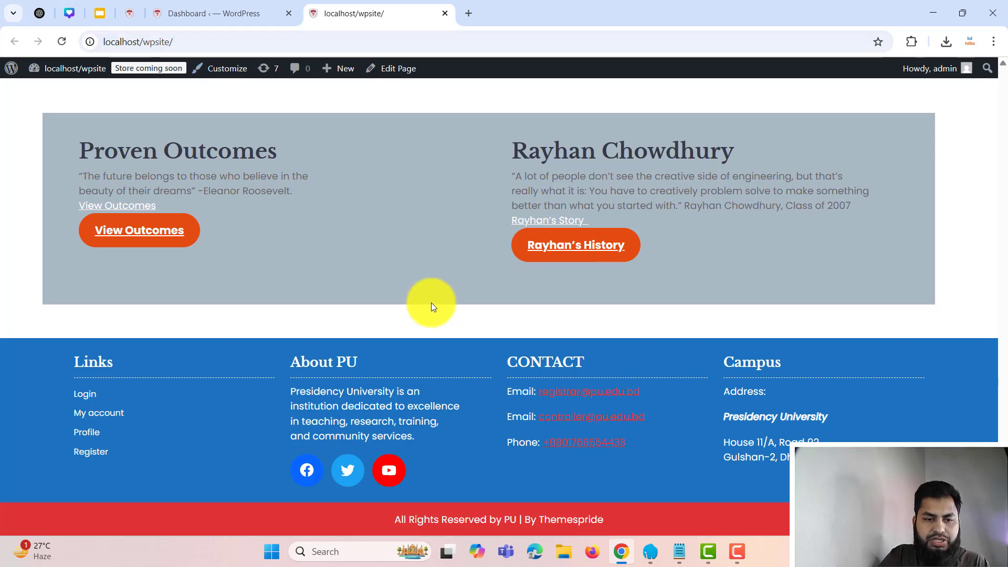
Look over the site's homepage, including the About Us submenu and the footer.
scroll(431, 303, up, 15)
scroll(520, 139, up, 15)
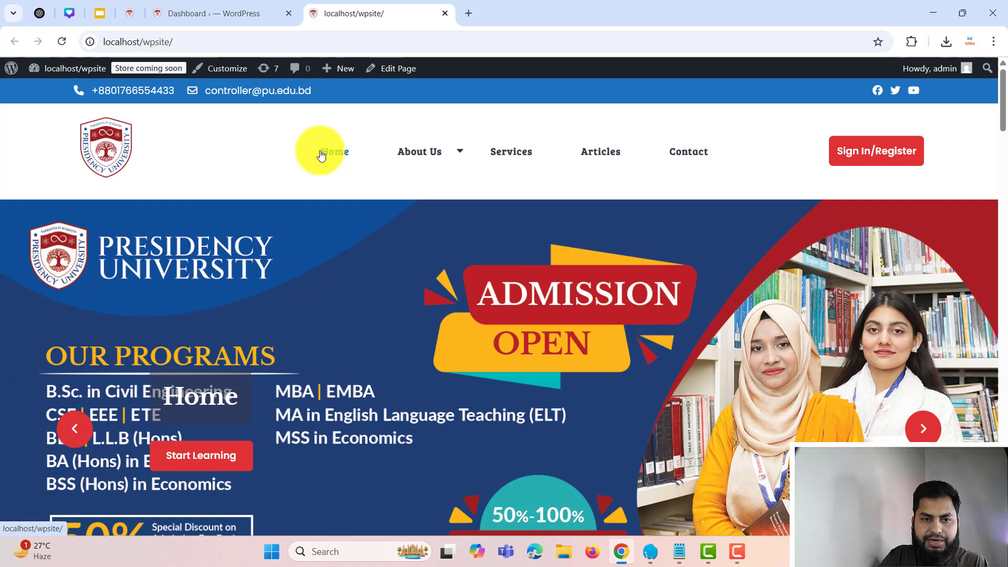
mouse_move(428, 204)
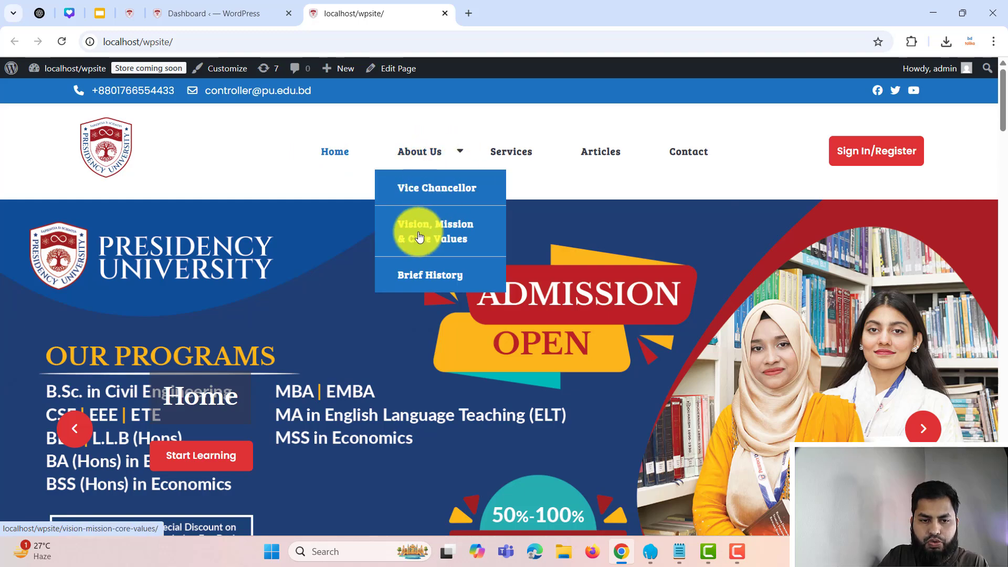
drag(1003, 106, 1003, 507)
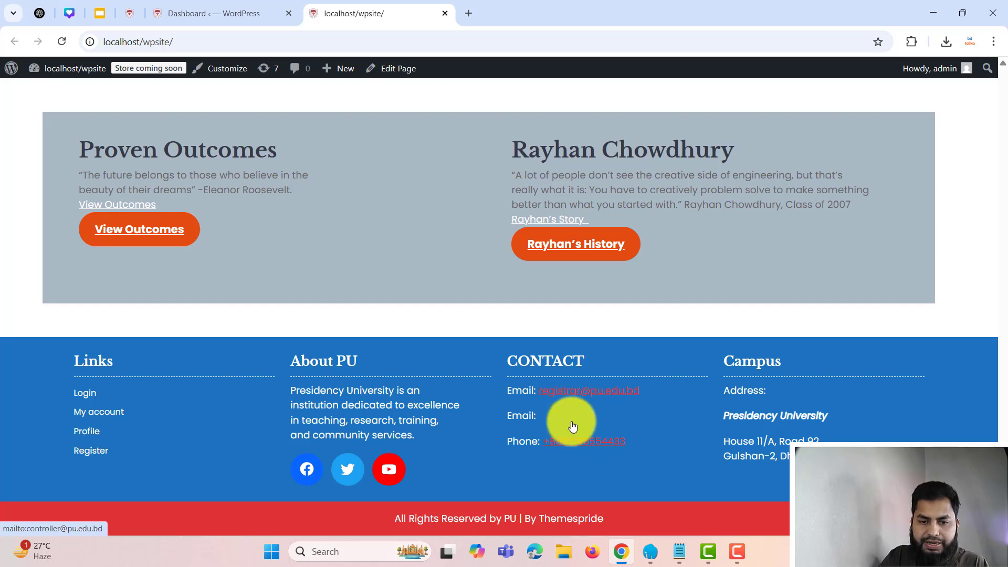
Switch to the WordPress dashboard and open the Media Library.
click(215, 13)
scroll(111, 382, down, 7)
scroll(112, 381, up, 7)
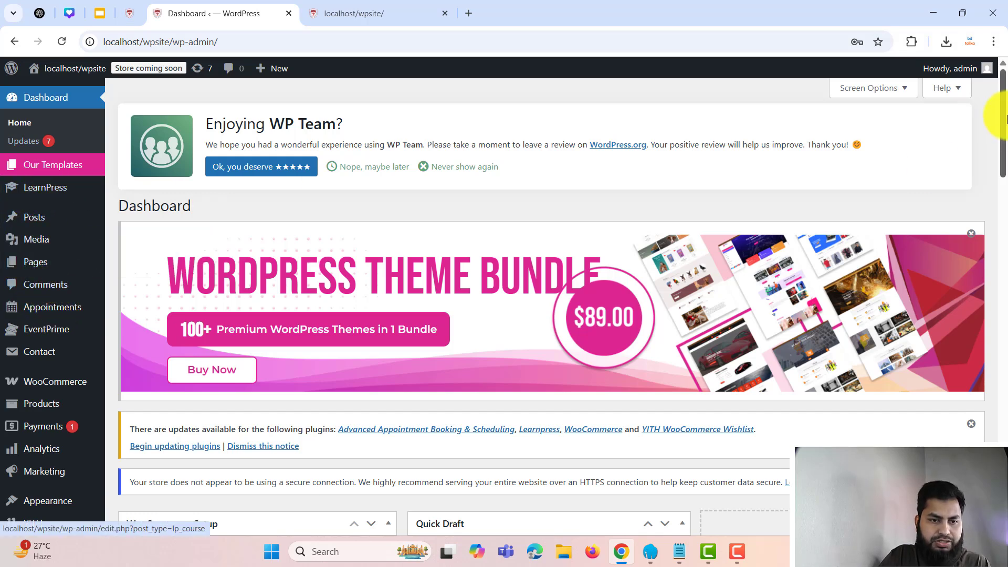
click(27, 243)
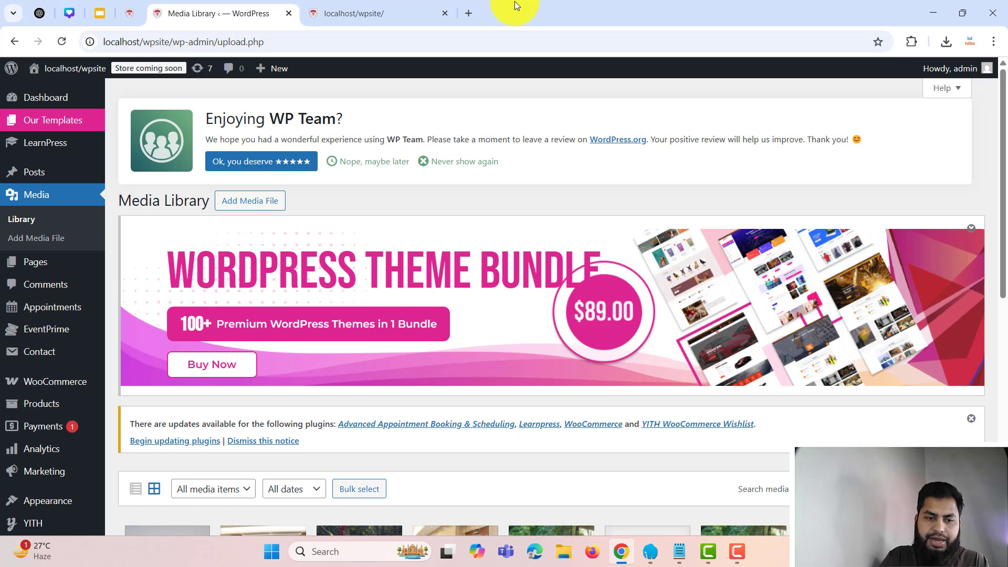
Examine the thumbnails of all uploaded images in the Media Library.
scroll(478, 179, down, 4)
scroll(478, 183, down, 4)
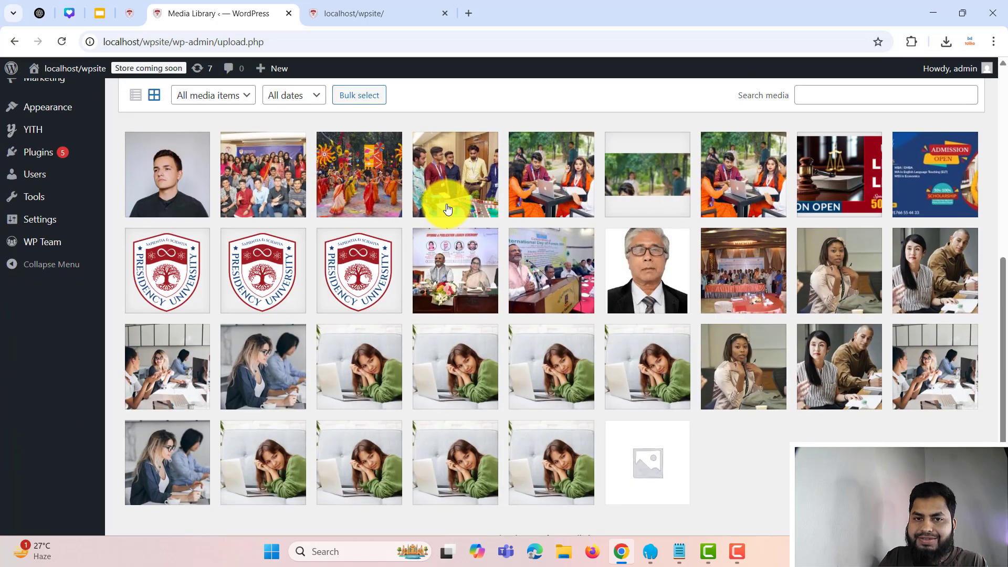
scroll(210, 253, up, 3)
scroll(420, 265, down, 4)
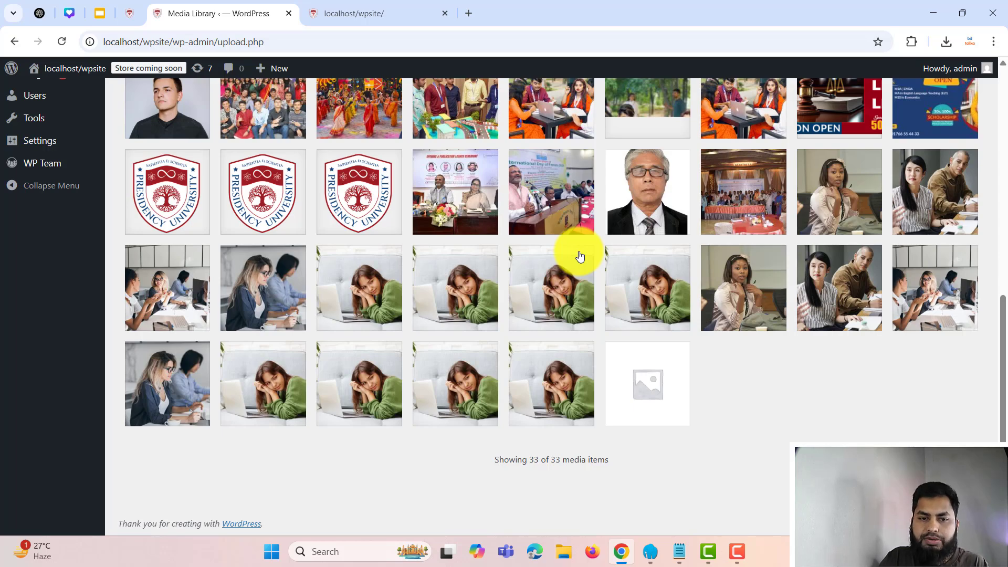
scroll(552, 315, up, 7)
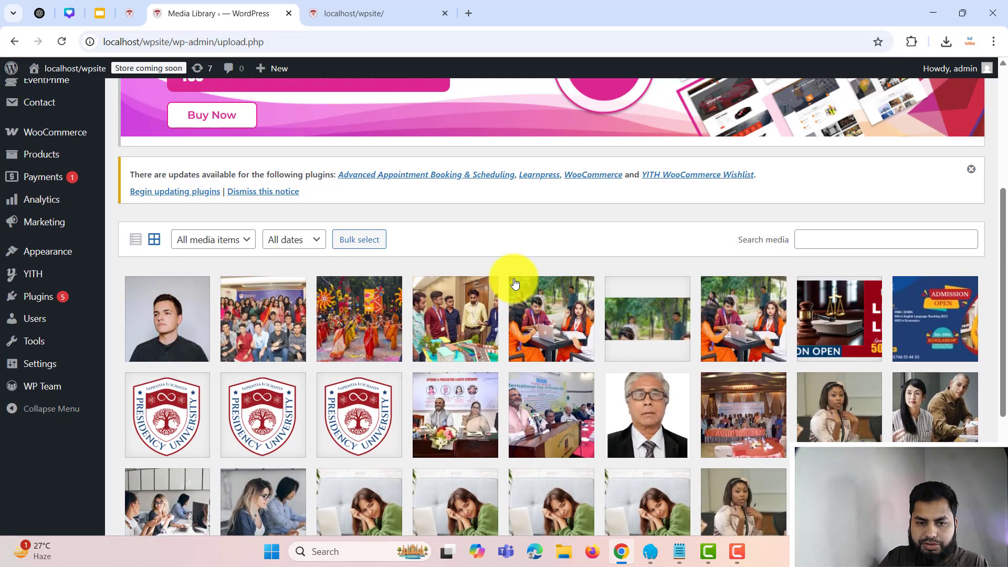
scroll(341, 300, down, 2)
scroll(61, 285, up, 4)
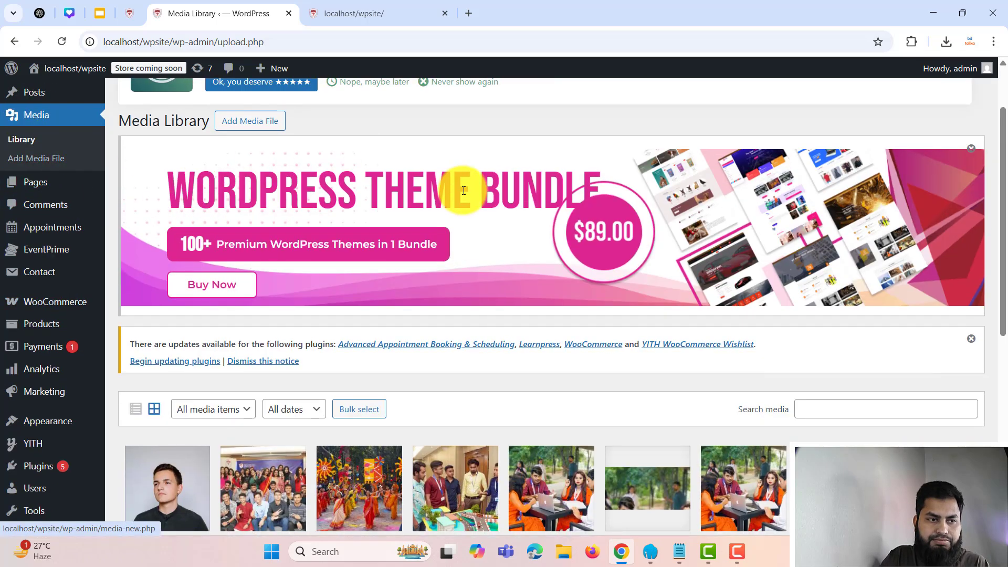
scroll(535, 188, down, 5)
scroll(535, 188, down, 3)
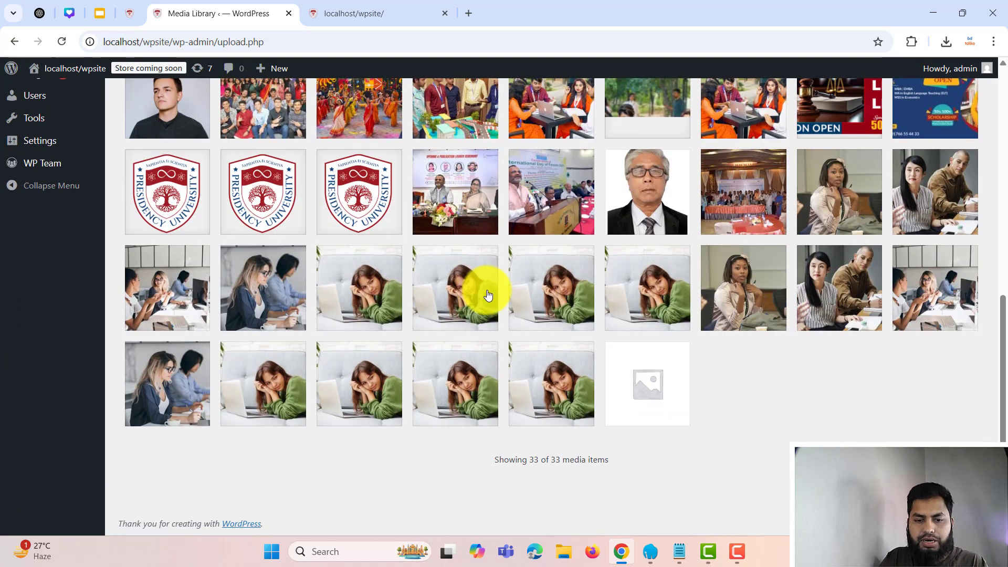
scroll(479, 362, up, 10)
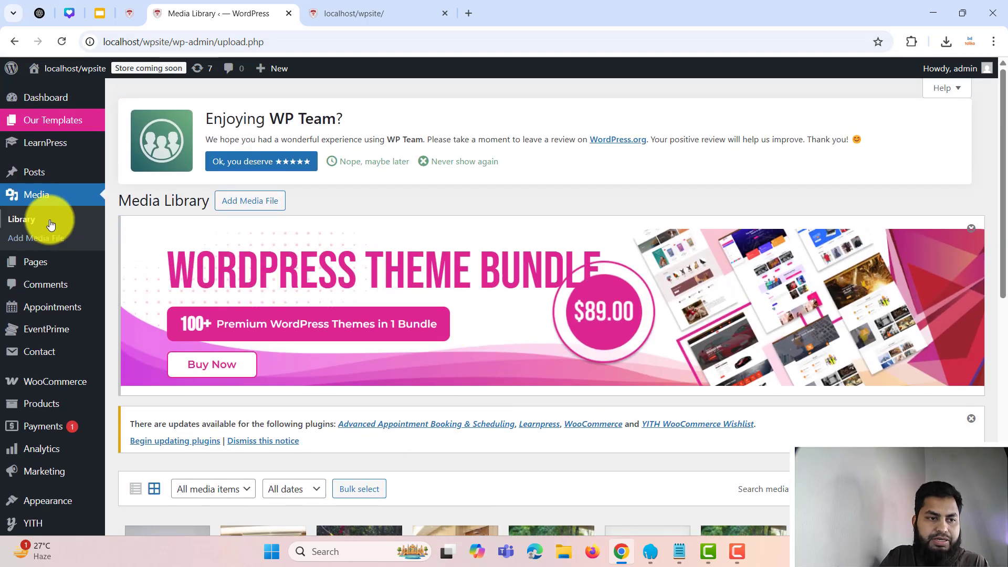
Open the page for adding a media file to view its upload area, and return to the Media Library.
click(32, 242)
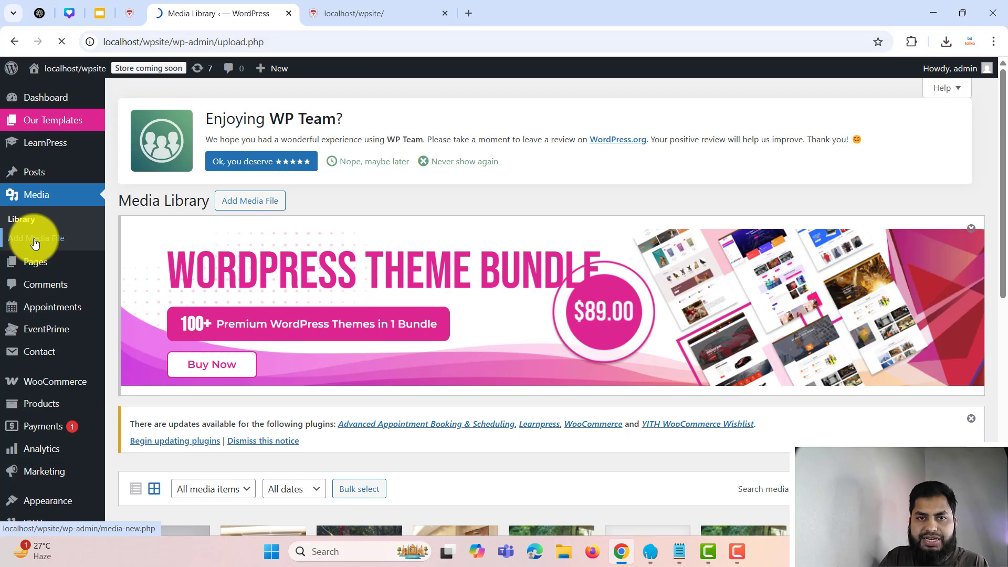
scroll(872, 273, down, 8)
scroll(513, 314, up, 5)
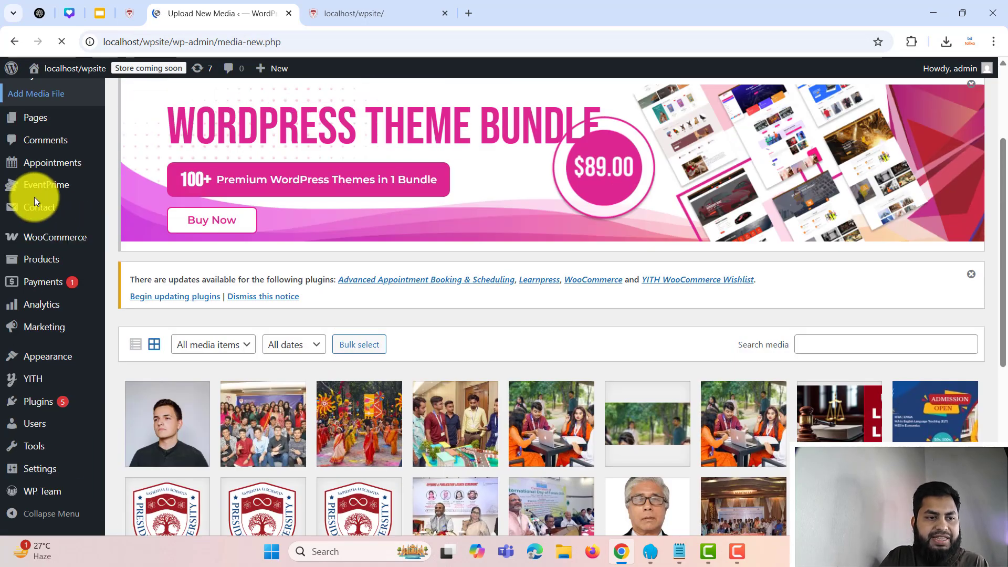
scroll(473, 277, down, 6)
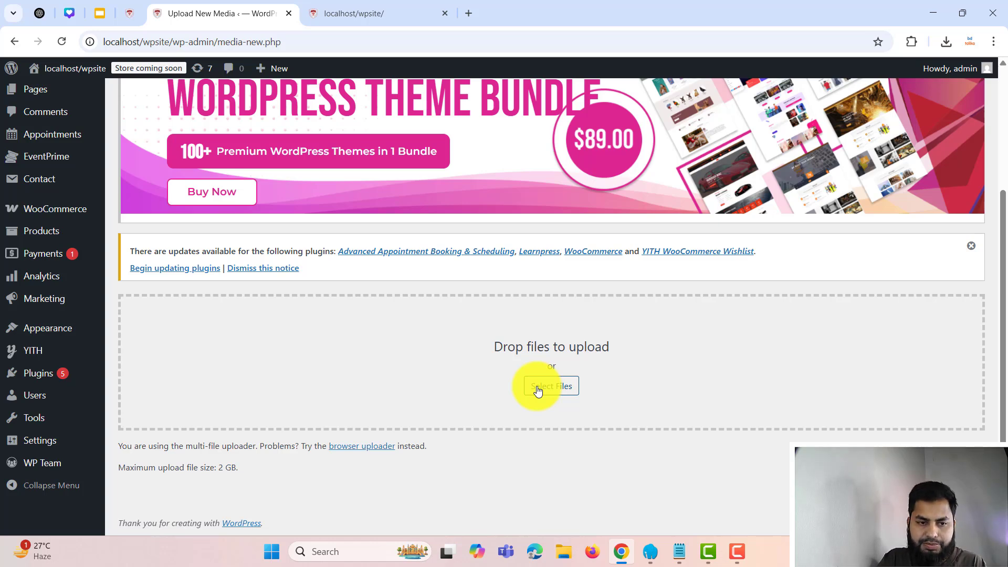
scroll(16, 184, up, 3)
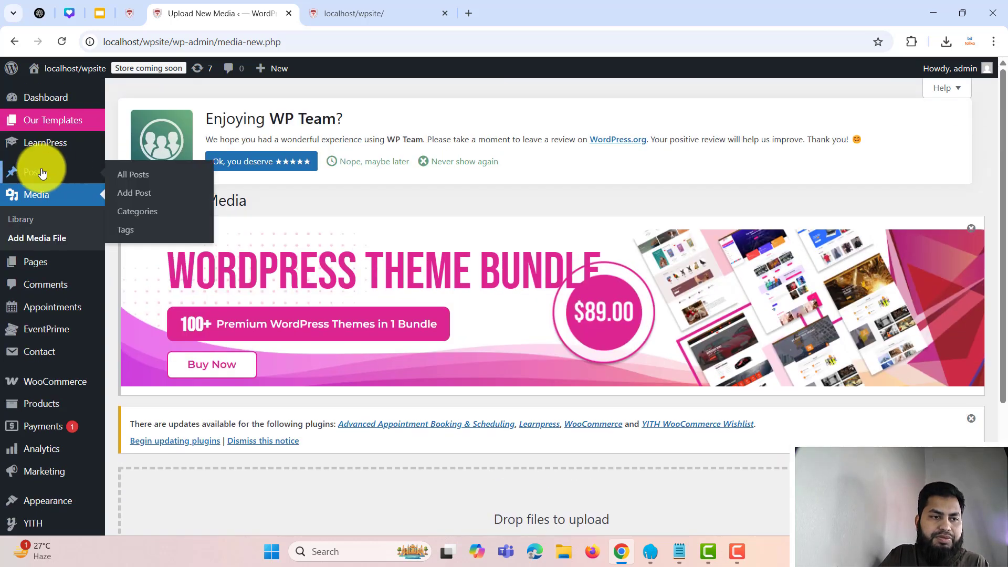
click(25, 220)
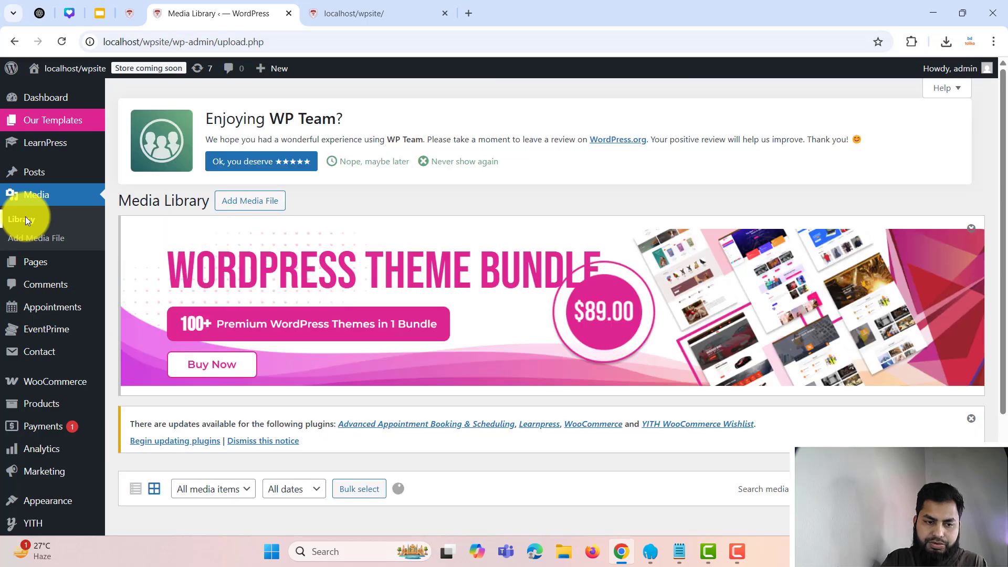
scroll(634, 301, down, 4)
View the Meet Our Faculties section and its photos on the site's homepage.
click(357, 14)
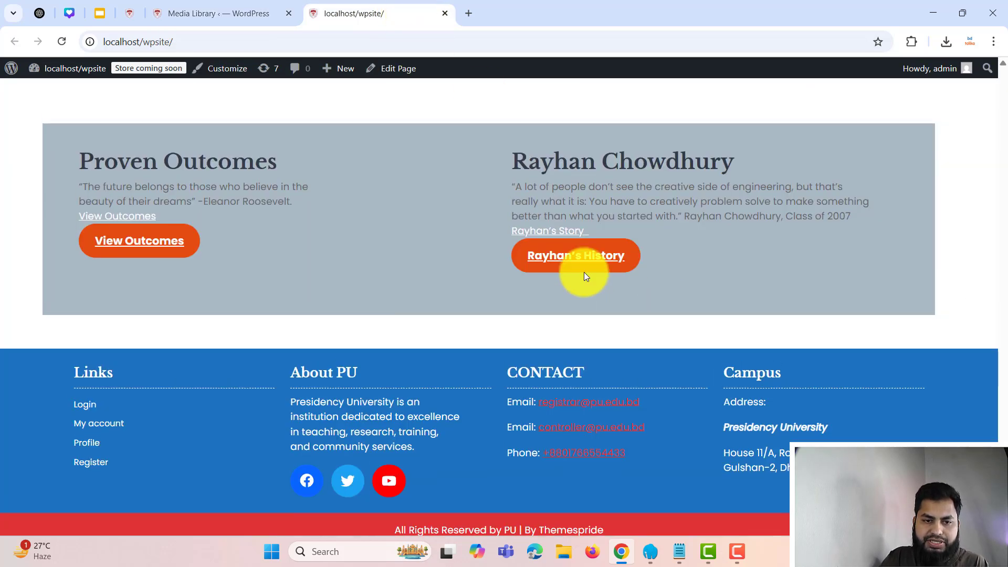
scroll(583, 272, up, 15)
scroll(434, 315, down, 9)
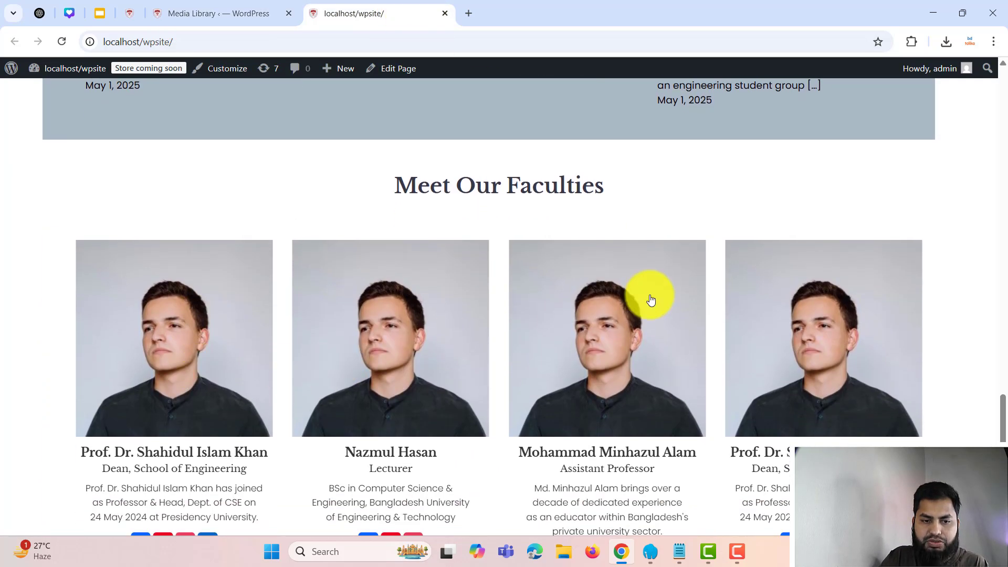
drag(378, 188, 609, 187)
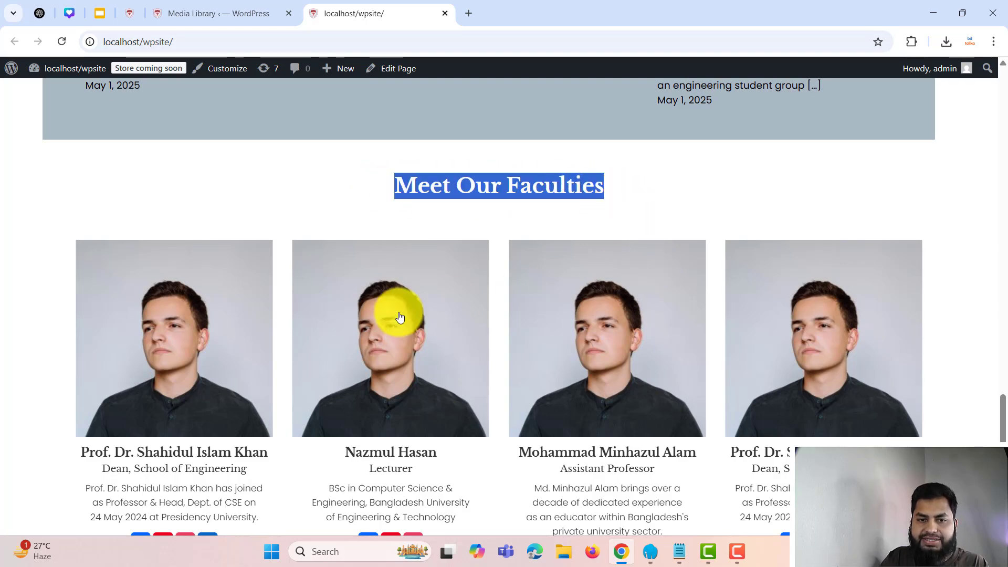
Return to the Media Library and look for the faculty portrait among the uploaded images.
click(194, 15)
scroll(412, 306, down, 5)
scroll(180, 169, up, 3)
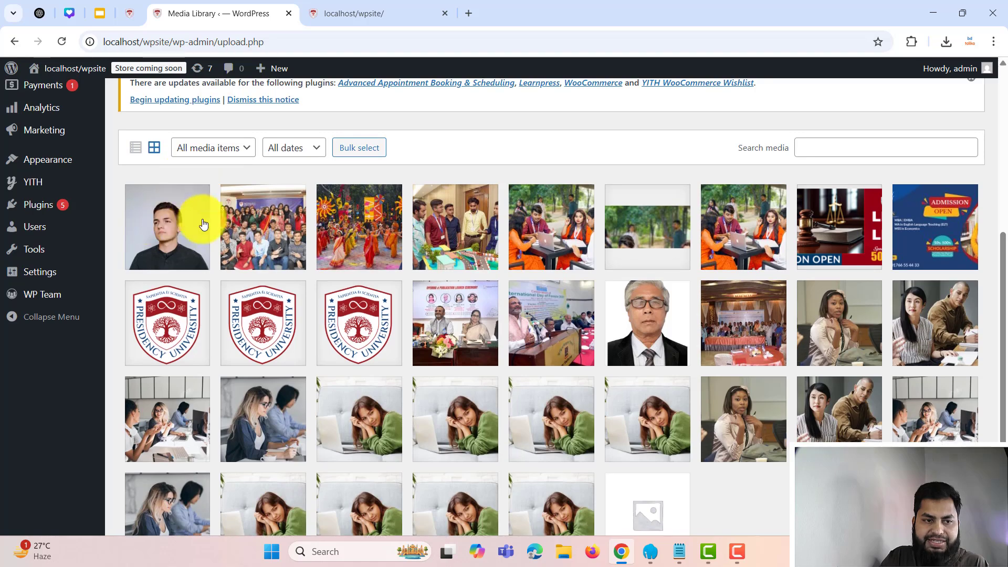
scroll(711, 322, down, 3)
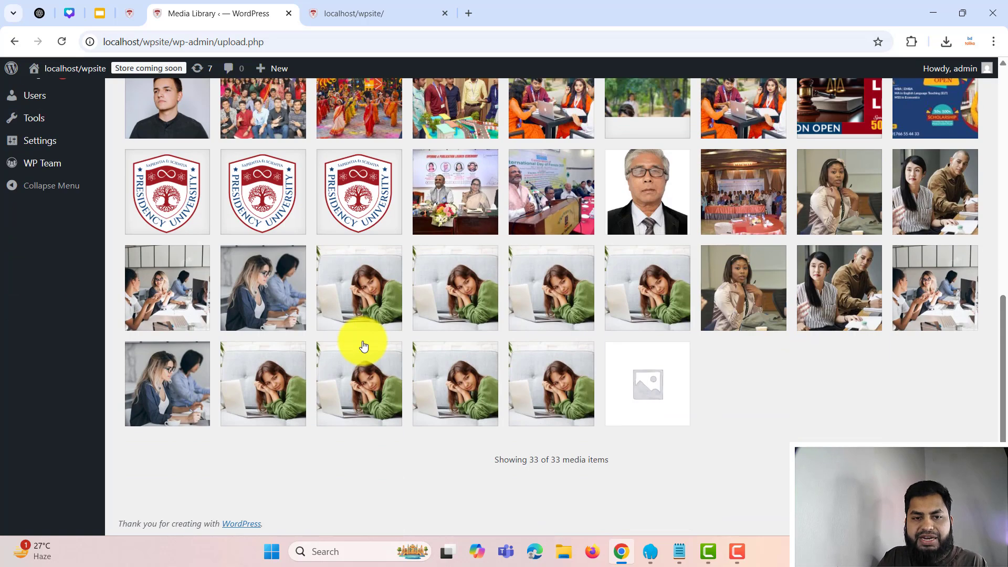
scroll(371, 387, up, 5)
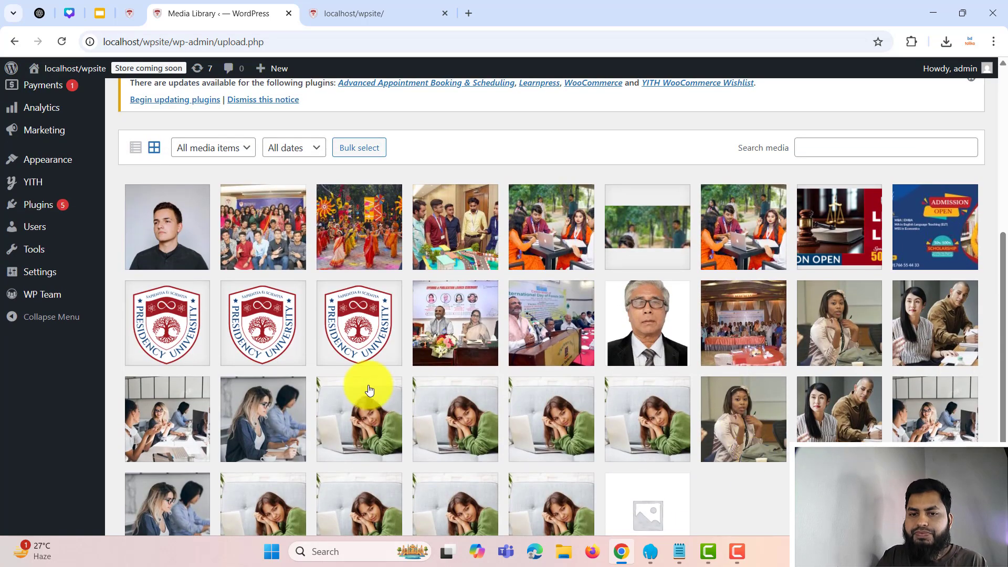
scroll(628, 268, down, 5)
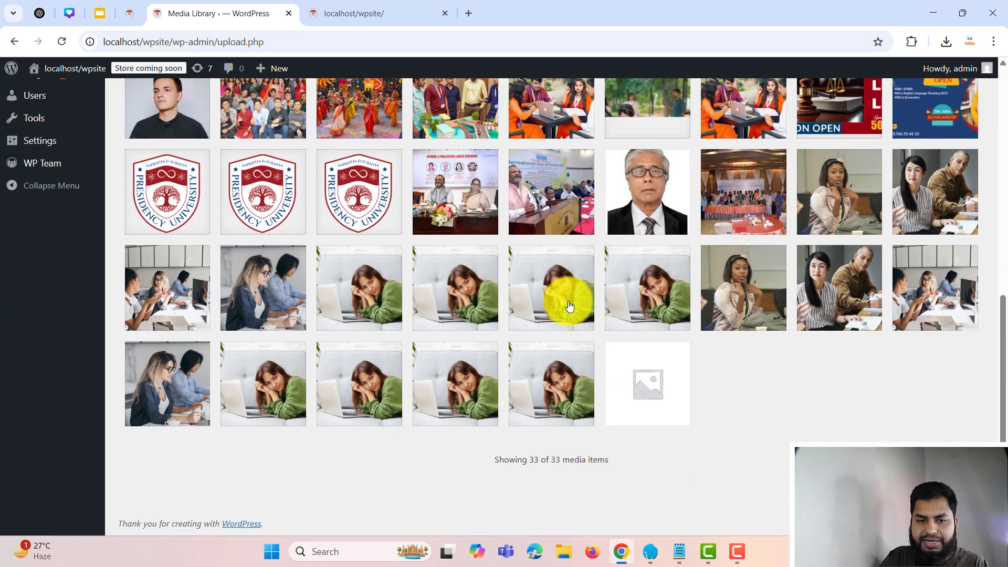
Dismiss the WordPress Theme Bundle banner and the plugin updates notice above the media grid.
scroll(567, 293, up, 8)
click(971, 214)
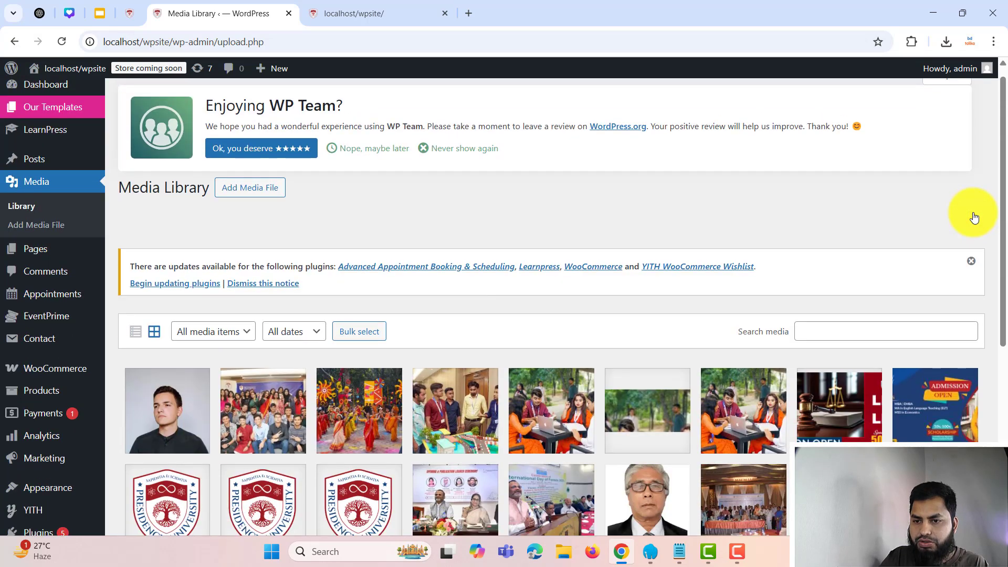
click(973, 217)
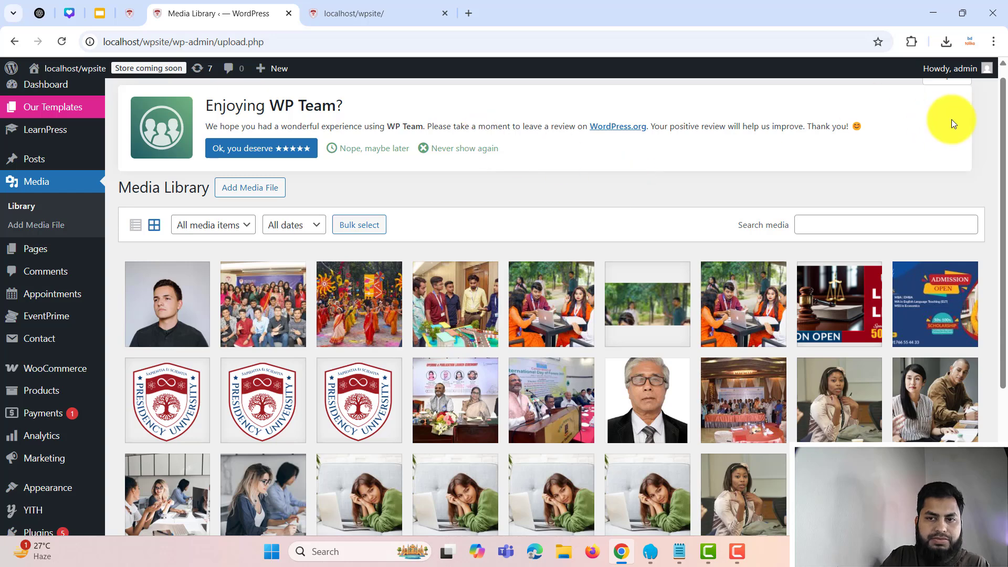
scroll(948, 101, up, 1)
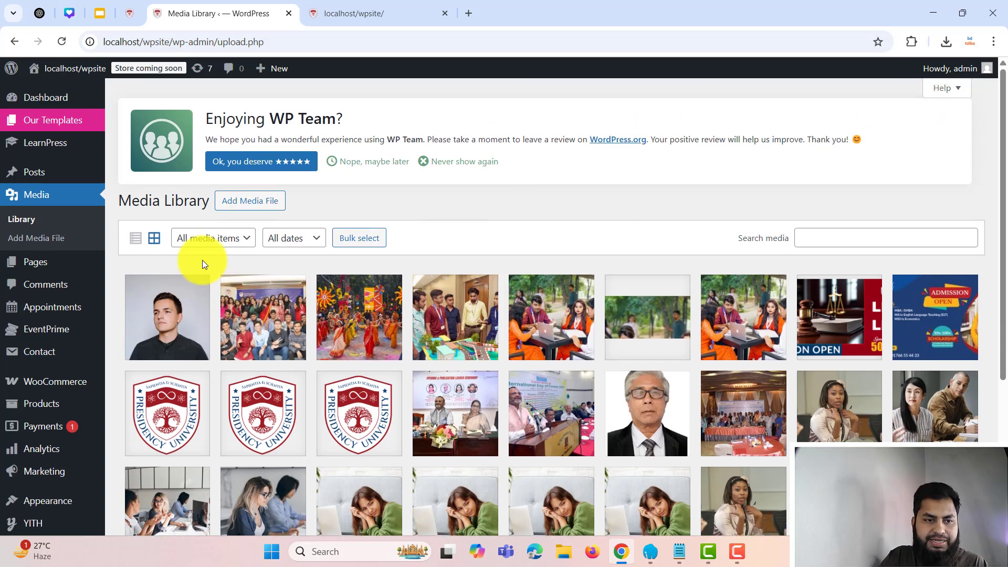
Filter the media items to Images, and view the available date filter options.
click(200, 241)
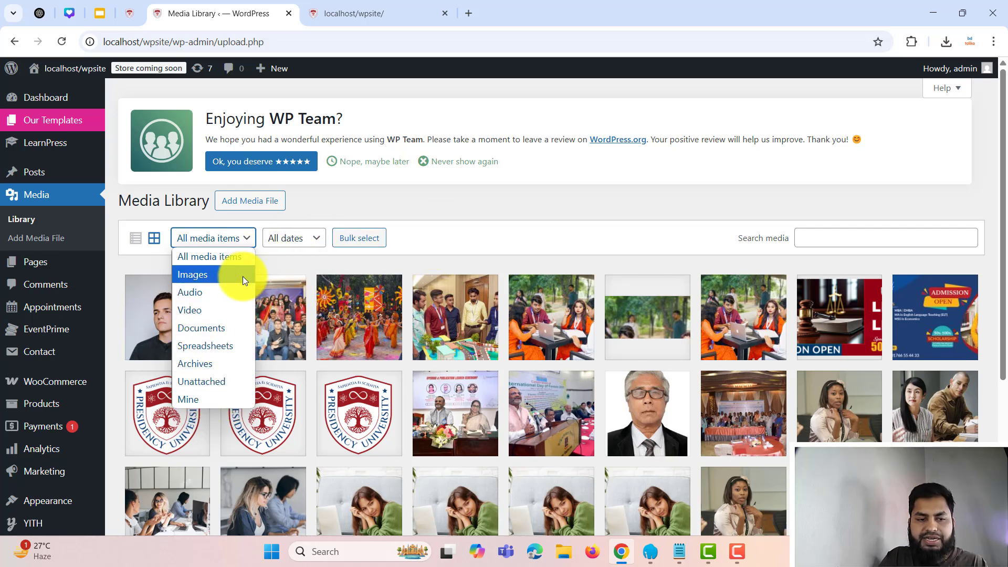
click(199, 274)
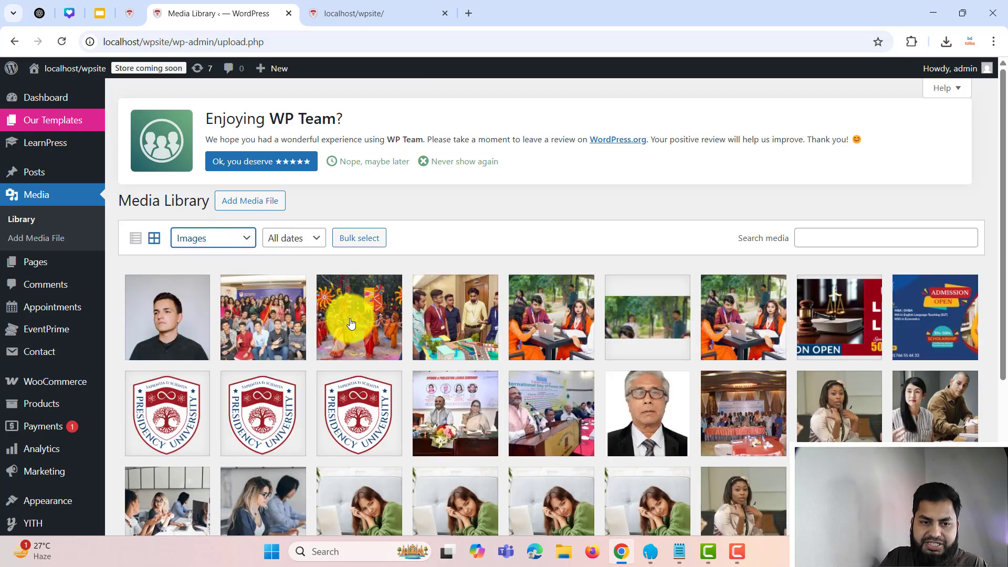
scroll(520, 331, down, 5)
scroll(526, 326, up, 5)
click(289, 215)
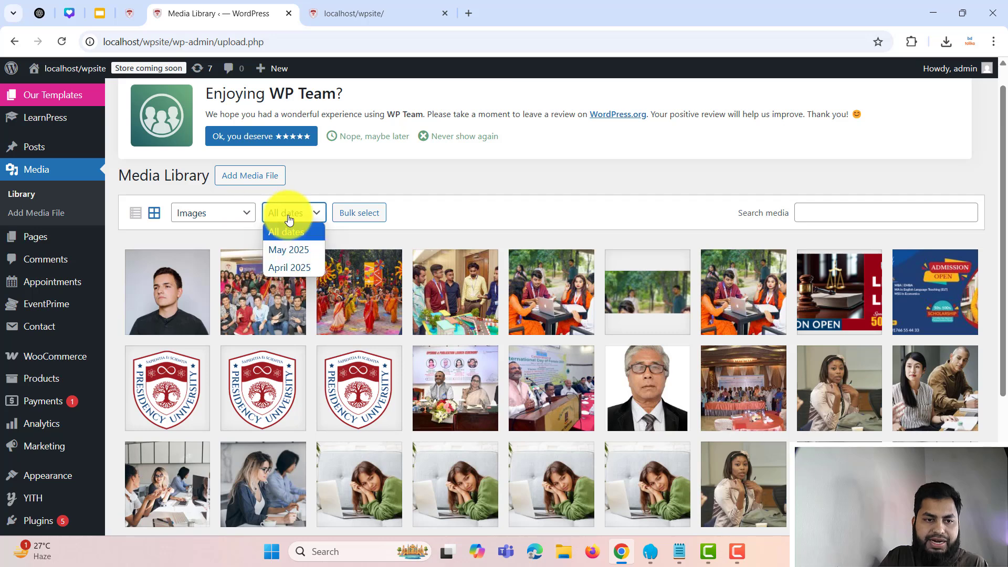
click(448, 194)
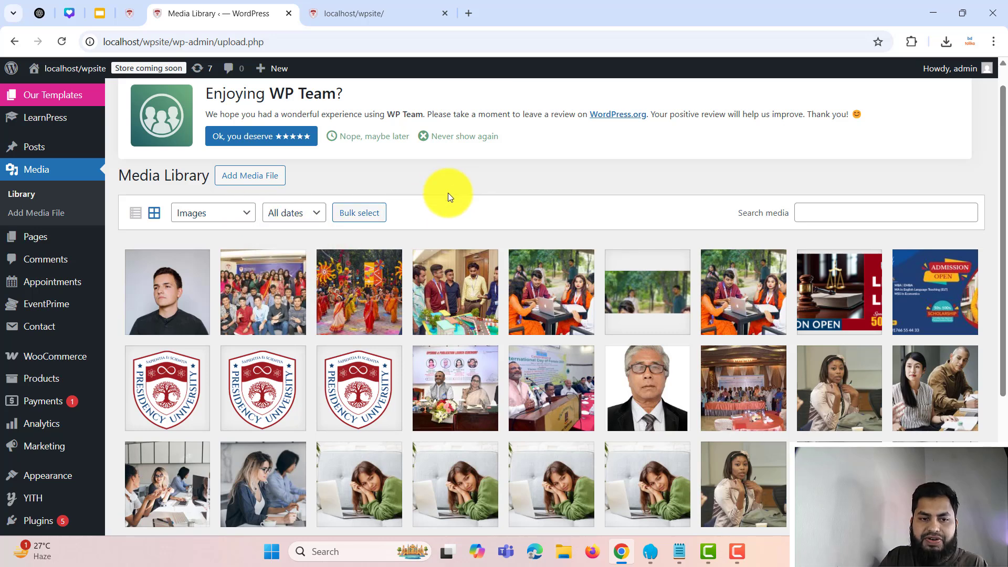
Bulk-select the nine images in the first row of the media grid, and cancel the bulk selection.
click(366, 216)
click(168, 284)
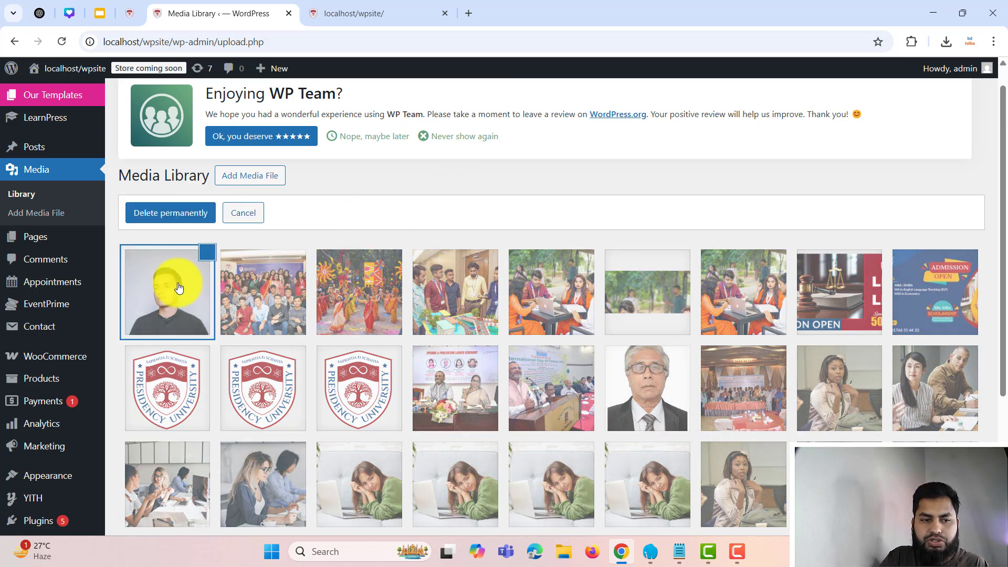
click(275, 284)
click(371, 291)
click(475, 292)
click(559, 290)
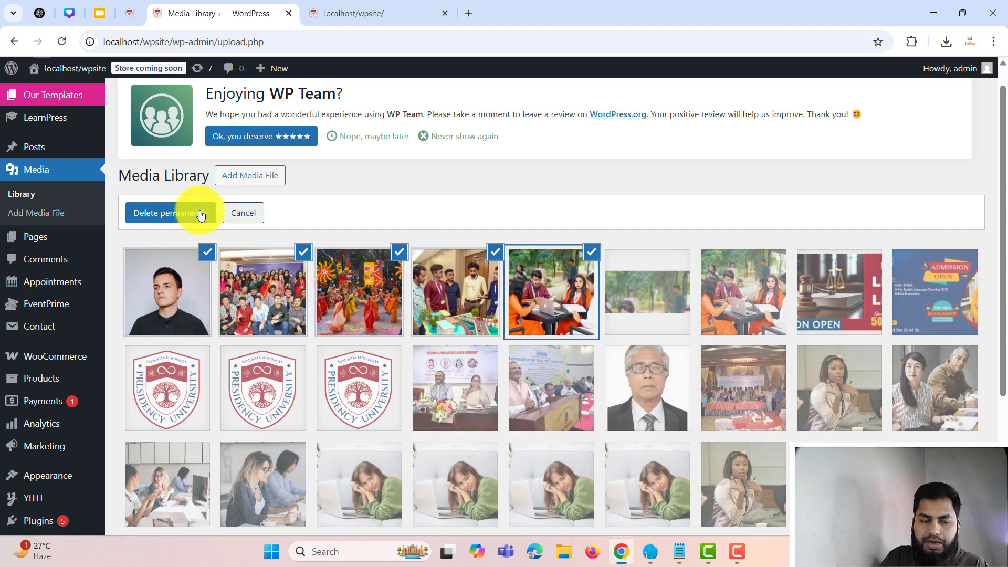
scroll(194, 216, down, 1)
scroll(189, 217, down, 3)
scroll(287, 244, up, 5)
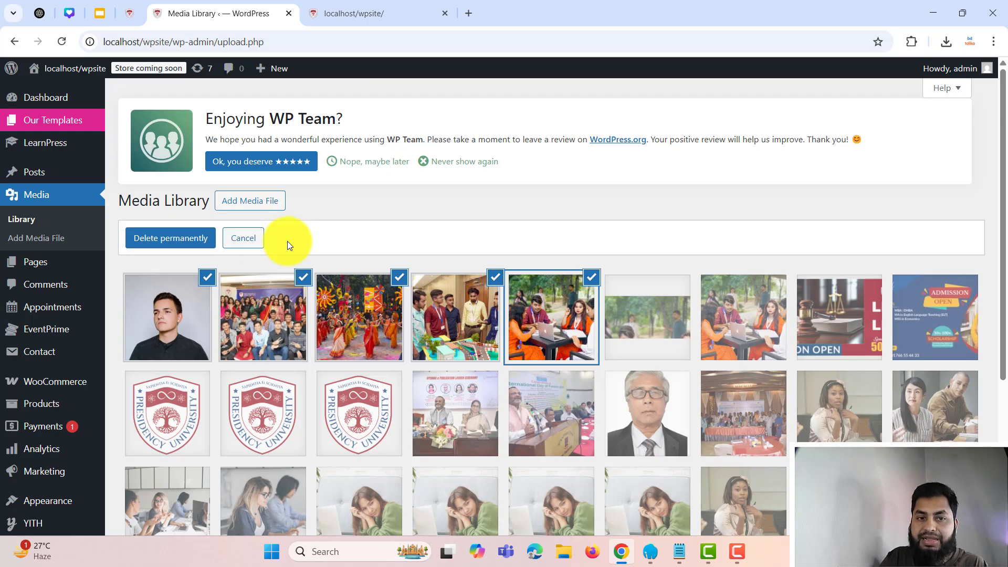
click(672, 297)
click(746, 299)
click(835, 294)
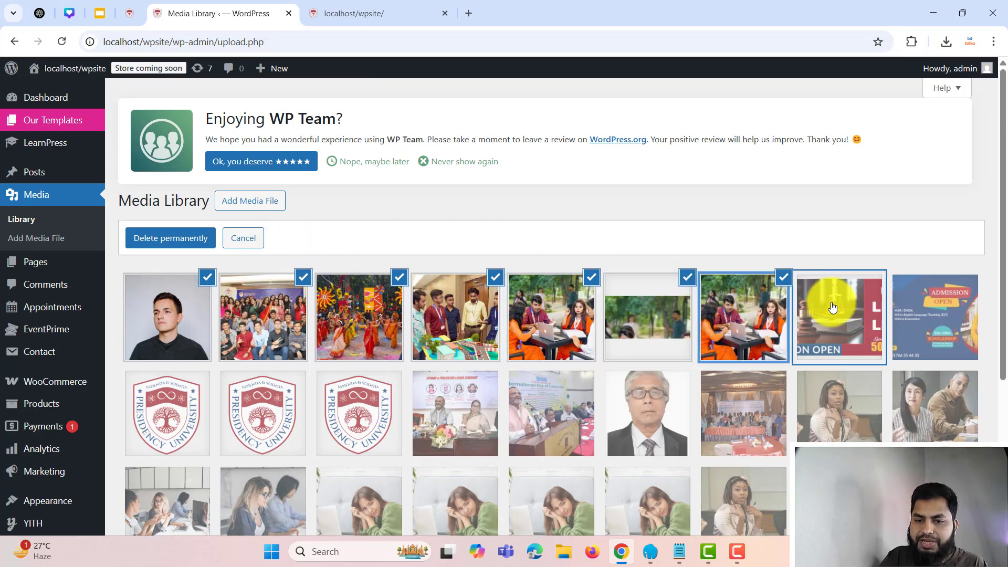
click(935, 302)
click(243, 238)
scroll(281, 293, down, 5)
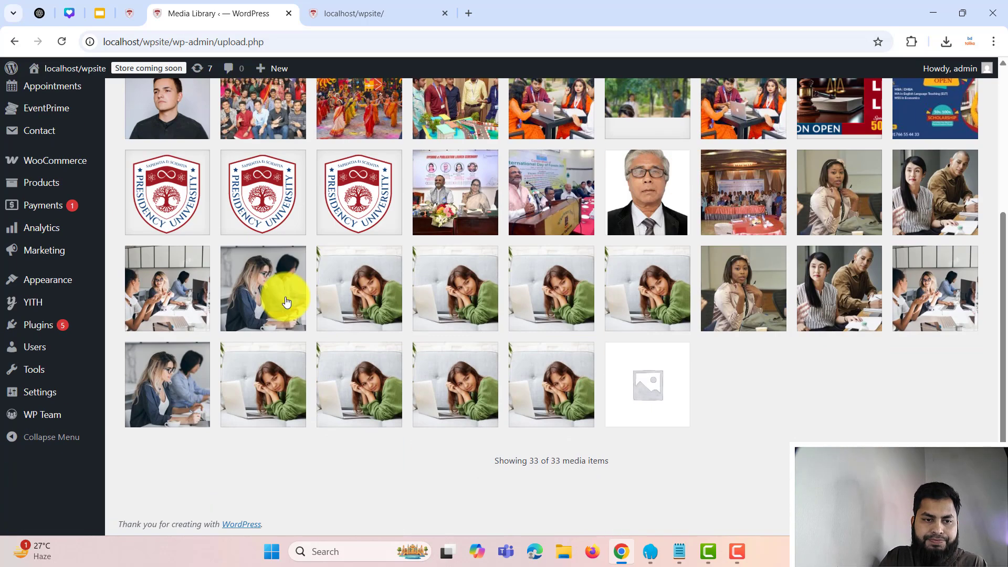
Open the attachment details of the cultural dance image and examine its alternative text, title, caption and description fields.
scroll(220, 247, up, 5)
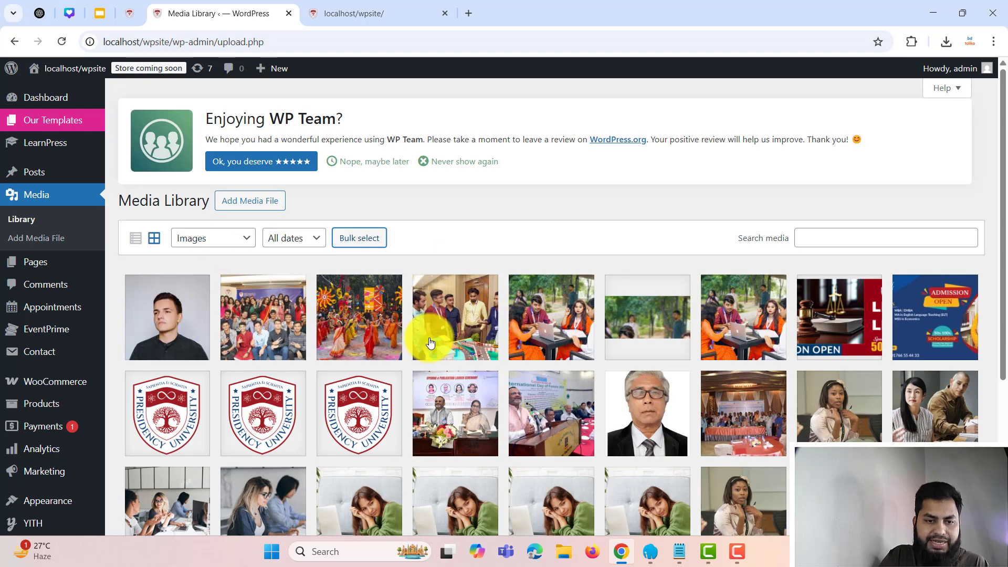
click(370, 315)
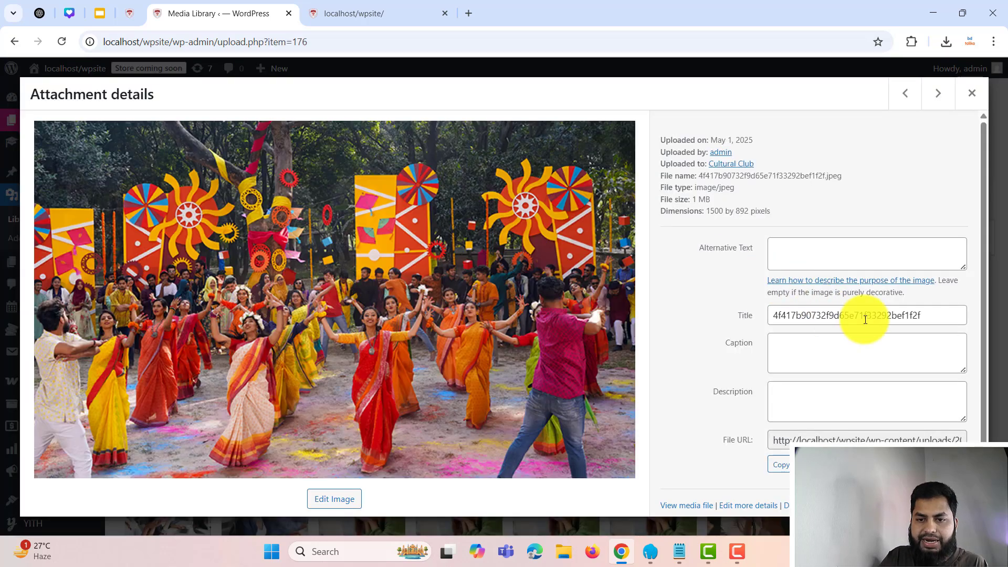
scroll(756, 293, down, 2)
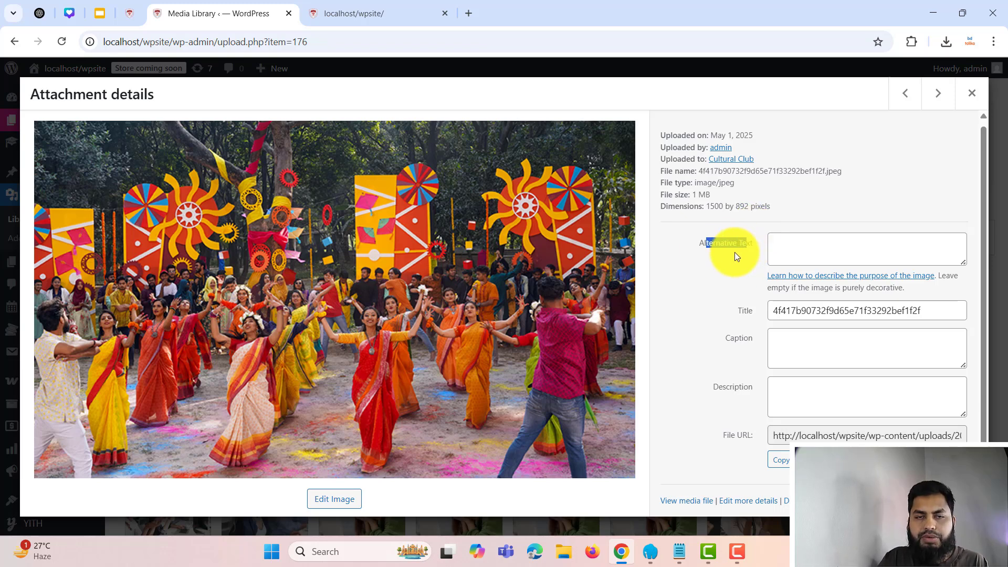
click(781, 248)
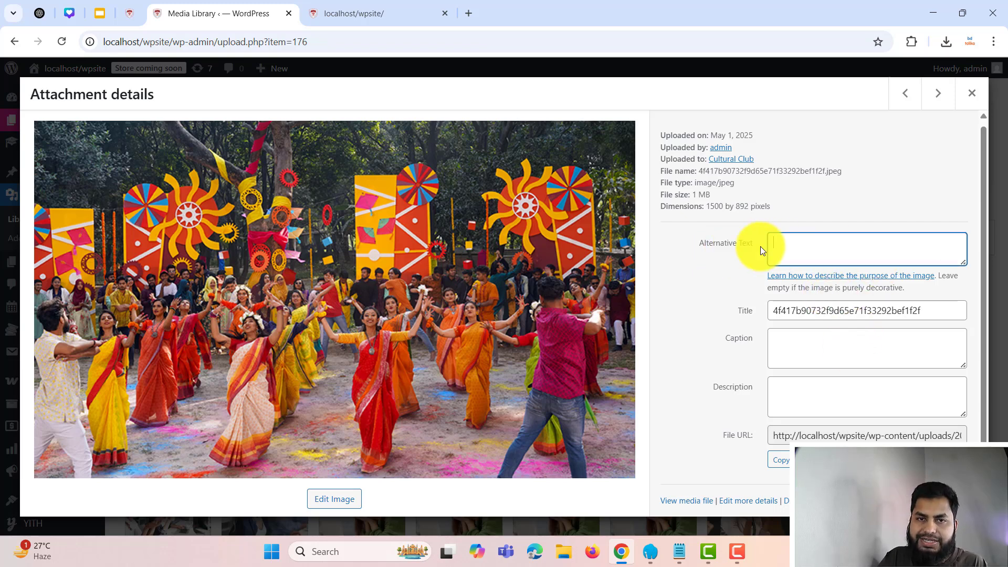
click(798, 347)
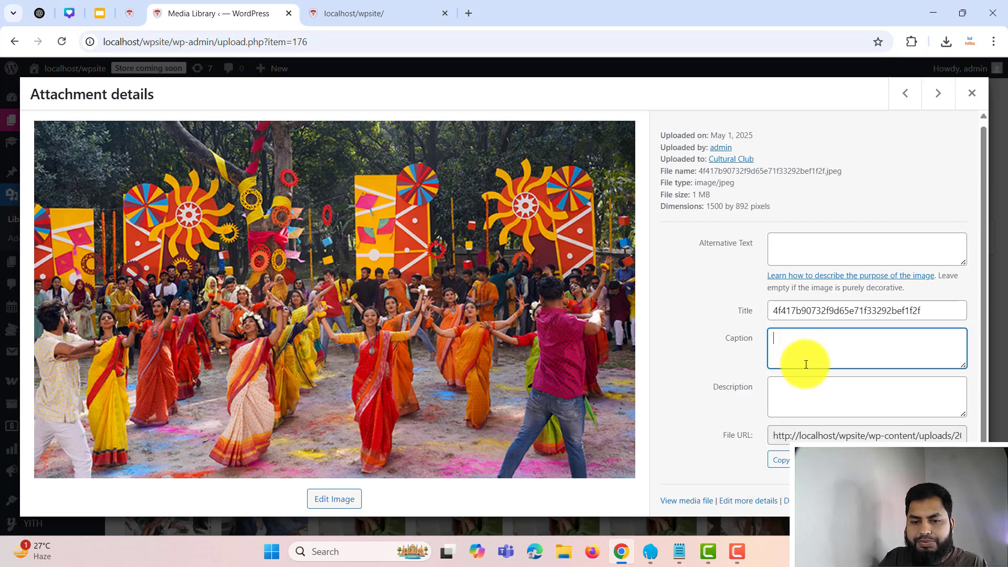
click(804, 382)
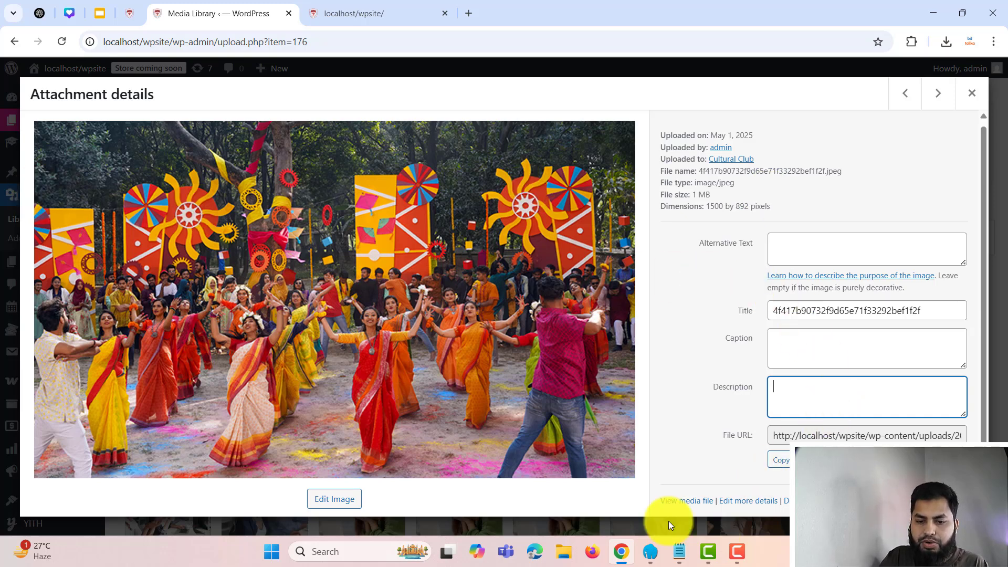
Open the full Edit Media page of the dance image and examine its save details and alternative text, caption and description fields.
click(751, 502)
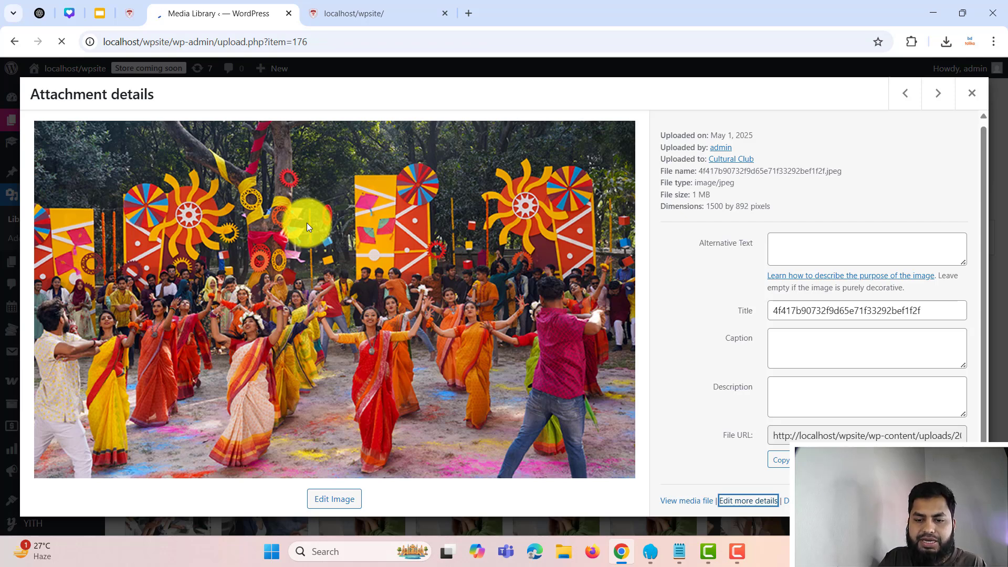
click(336, 506)
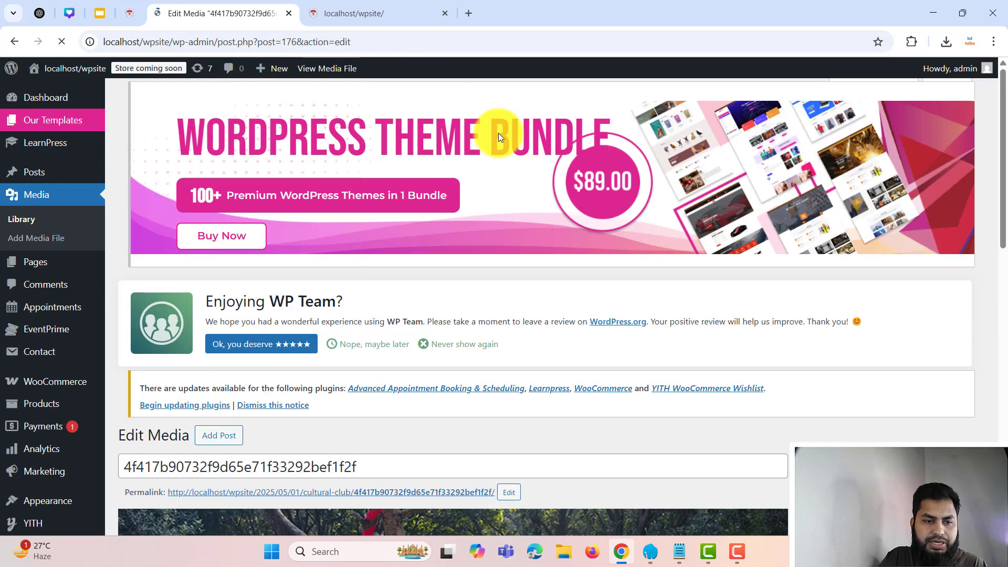
scroll(609, 272, down, 5)
scroll(505, 293, up, 4)
scroll(541, 275, down, 10)
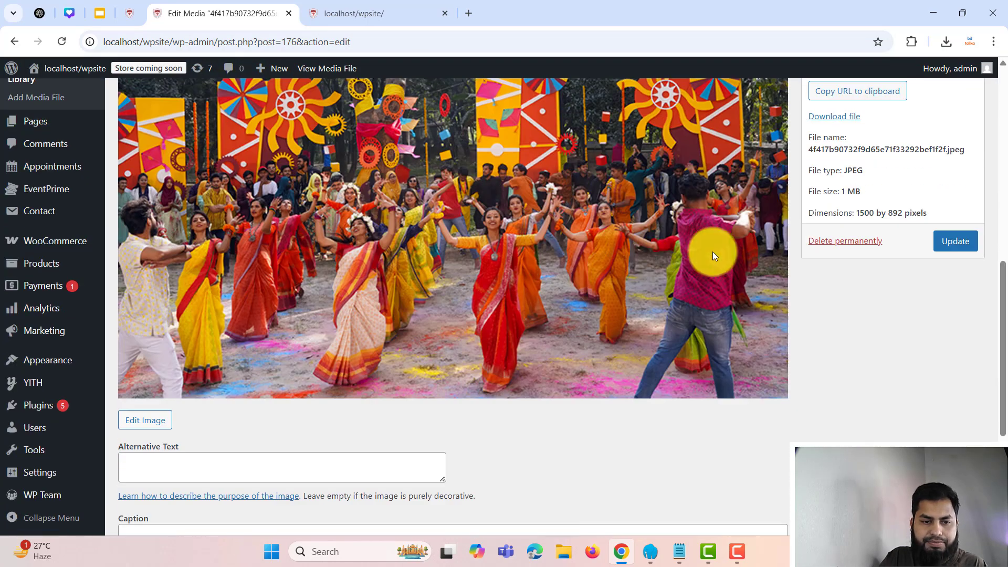
scroll(792, 243, up, 5)
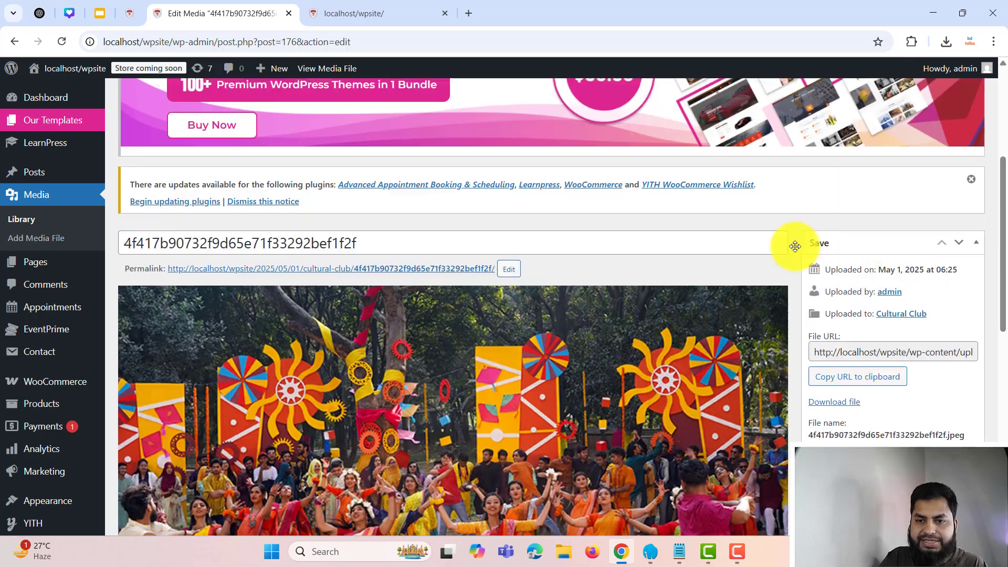
scroll(513, 281, down, 10)
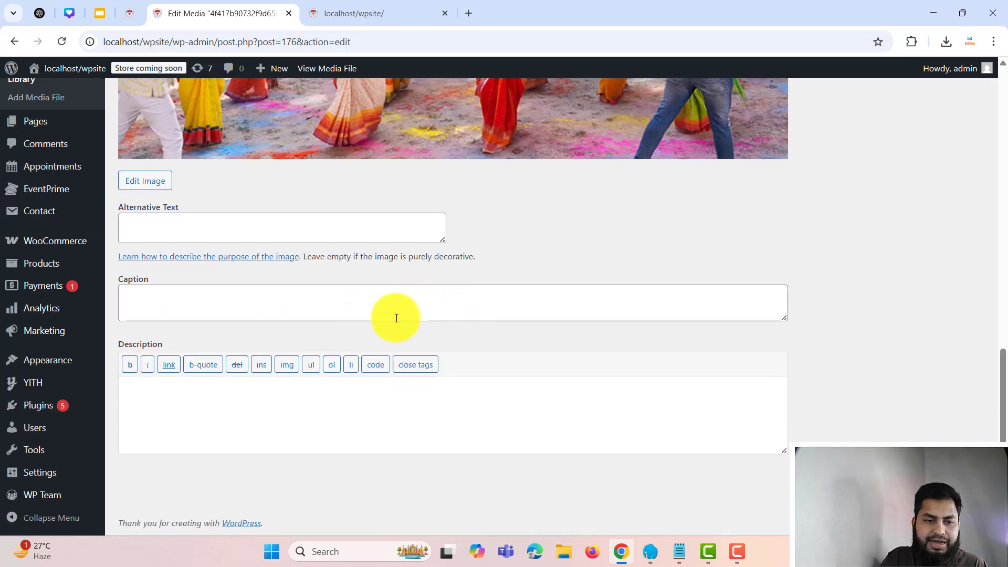
scroll(187, 234, up, 6)
scroll(733, 330, up, 3)
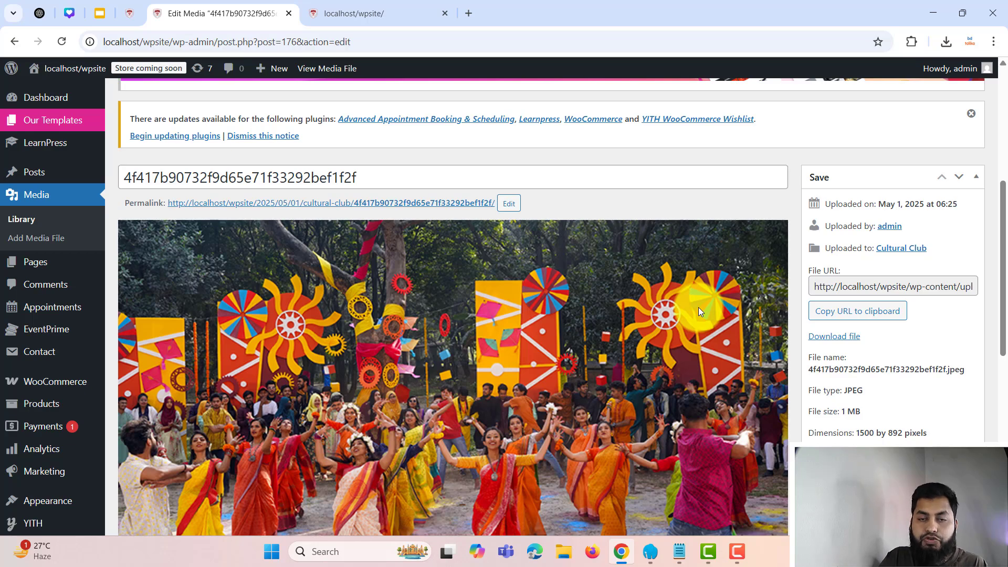
scroll(751, 259, down, 5)
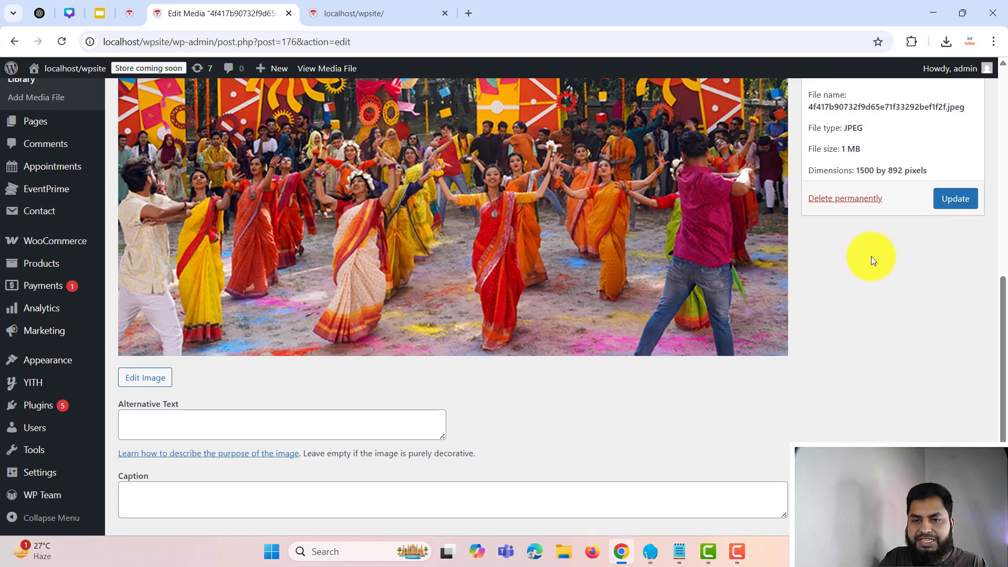
scroll(375, 289, down, 4)
scroll(375, 290, up, 7)
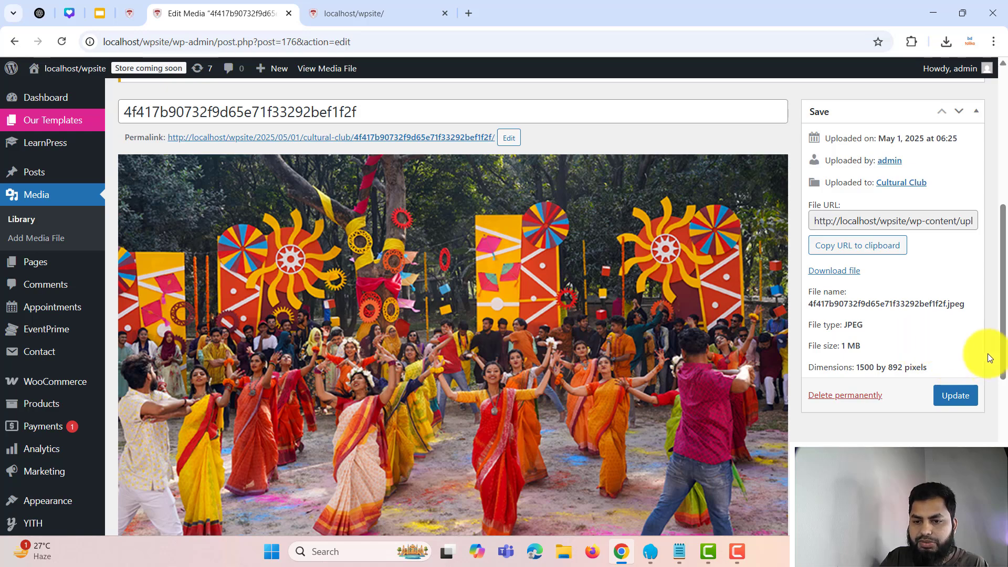
scroll(323, 257, up, 3)
Return to the Media Library, and open the dance image in the image editor to view its rotation and flip options.
click(42, 197)
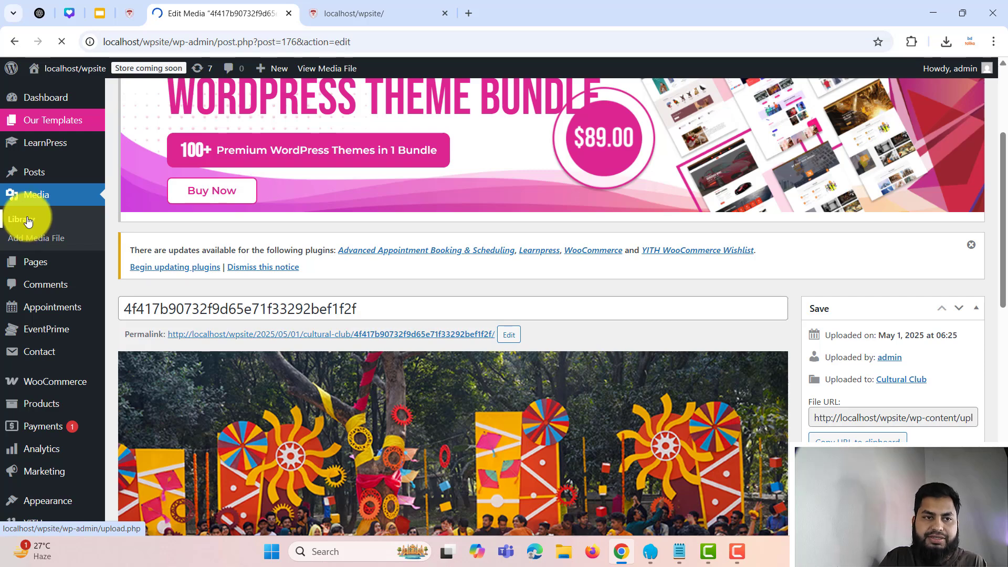
scroll(545, 273, down, 3)
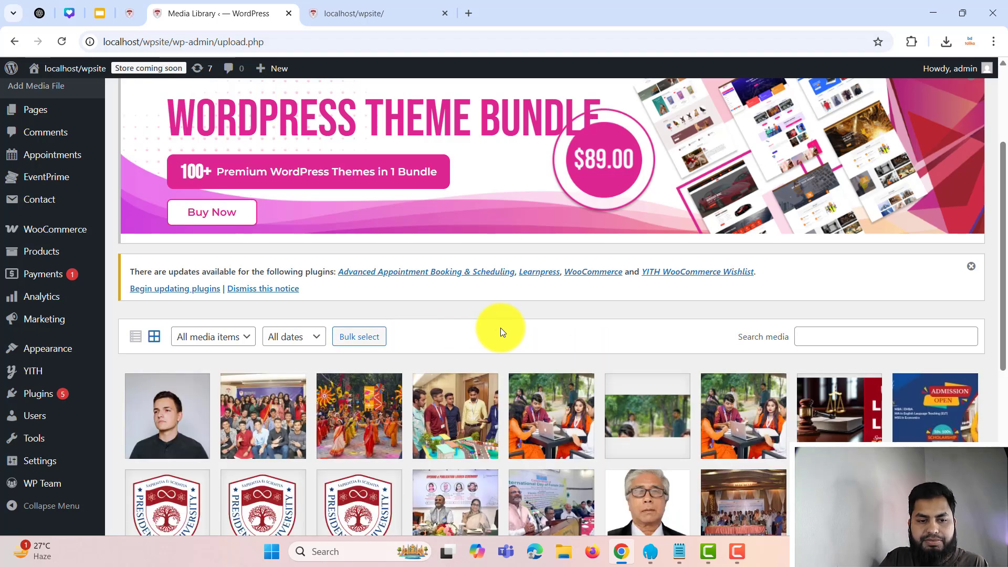
scroll(496, 337, down, 3)
scroll(497, 337, down, 1)
click(344, 203)
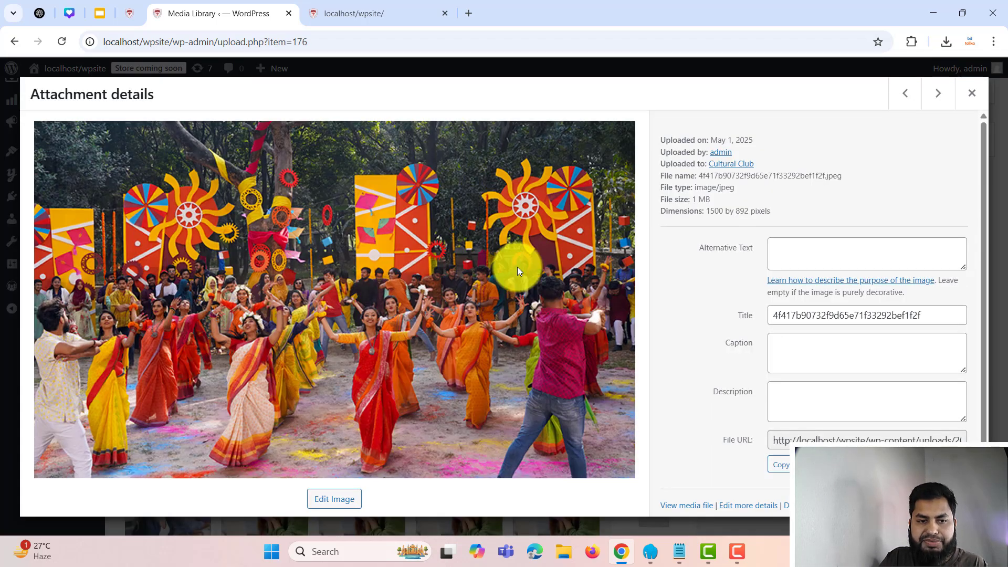
click(328, 500)
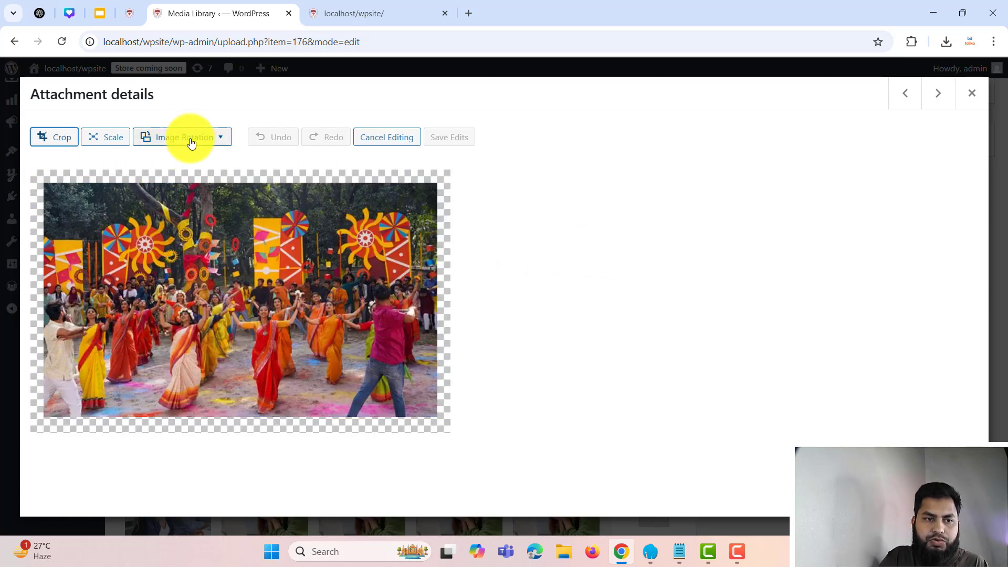
click(189, 138)
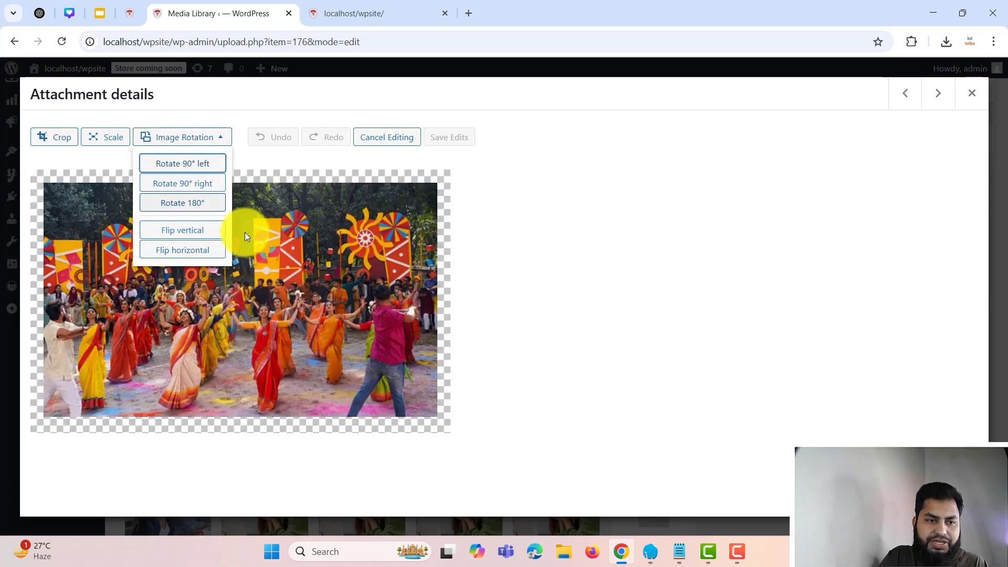
Try a 993 × 645 crop selection moved over the middle of the dance image, and close the attachment without applying it.
click(54, 138)
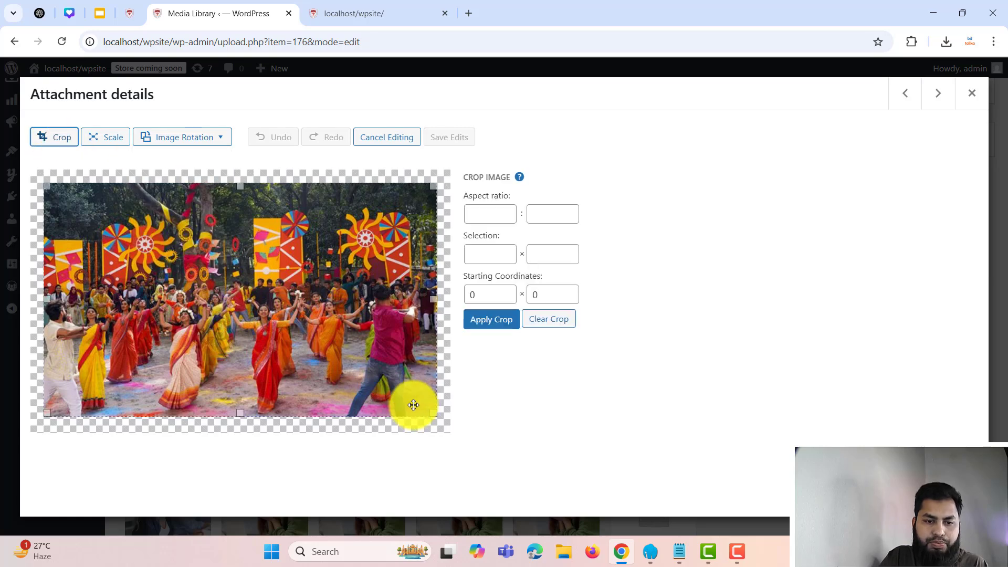
drag(434, 417, 300, 348)
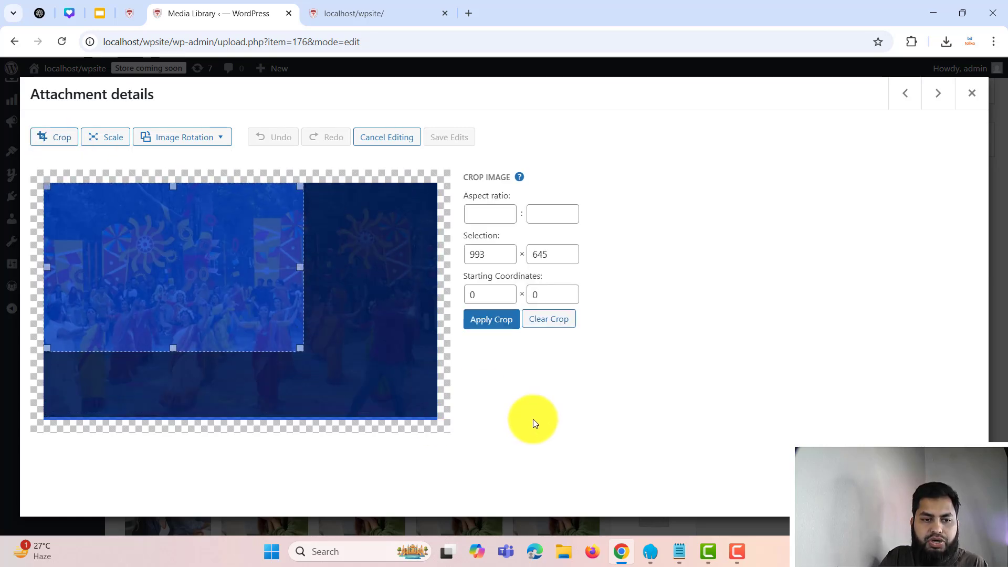
click(533, 419)
drag(146, 234, 198, 254)
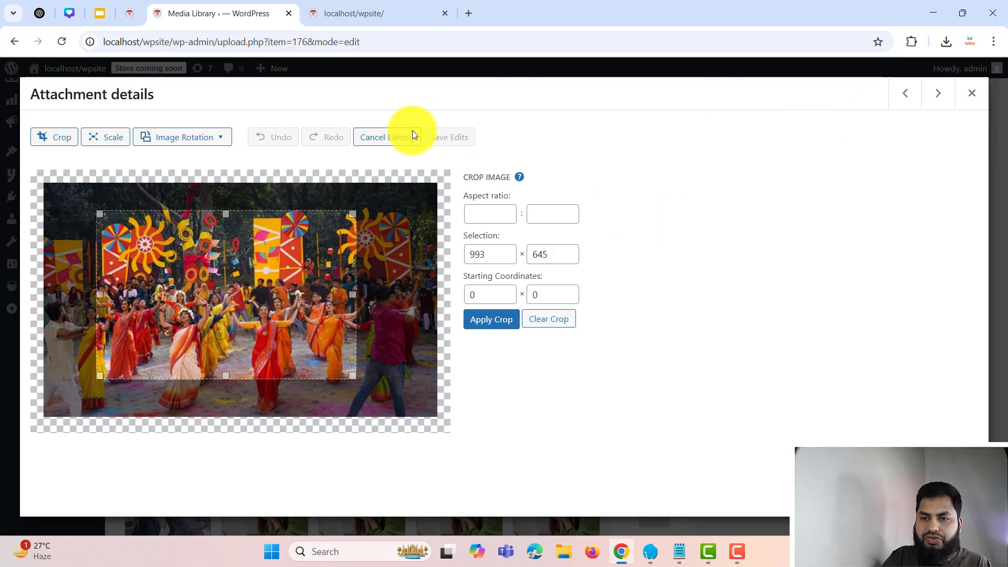
click(968, 100)
scroll(62, 232, up, 4)
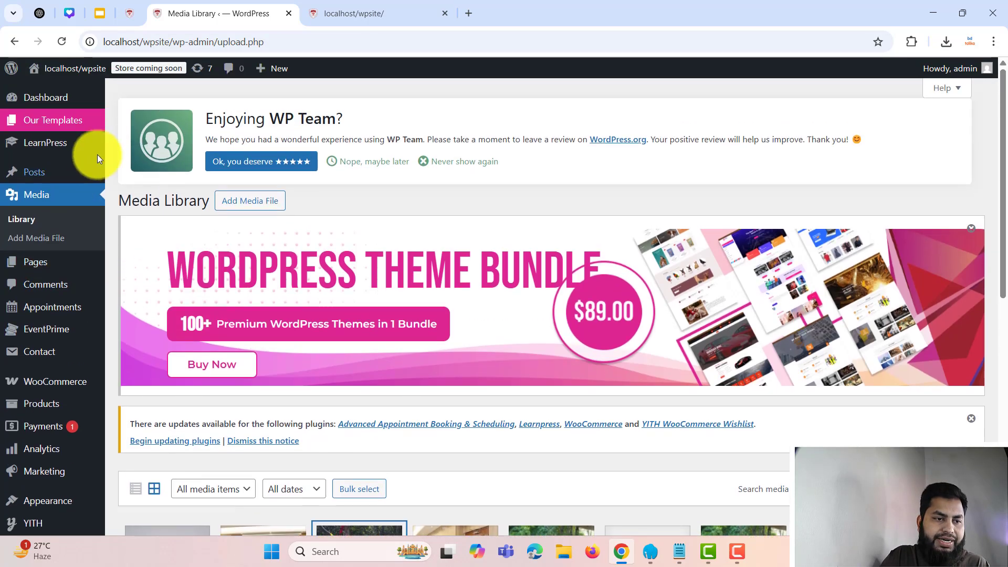
Open the Comments admin page and look over it.
mouse_move(51, 275)
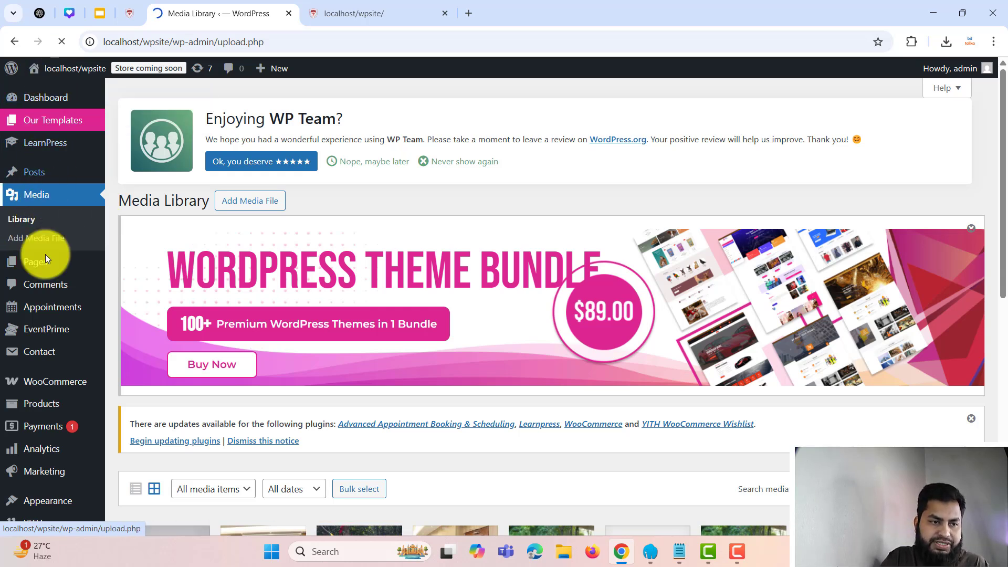
click(35, 220)
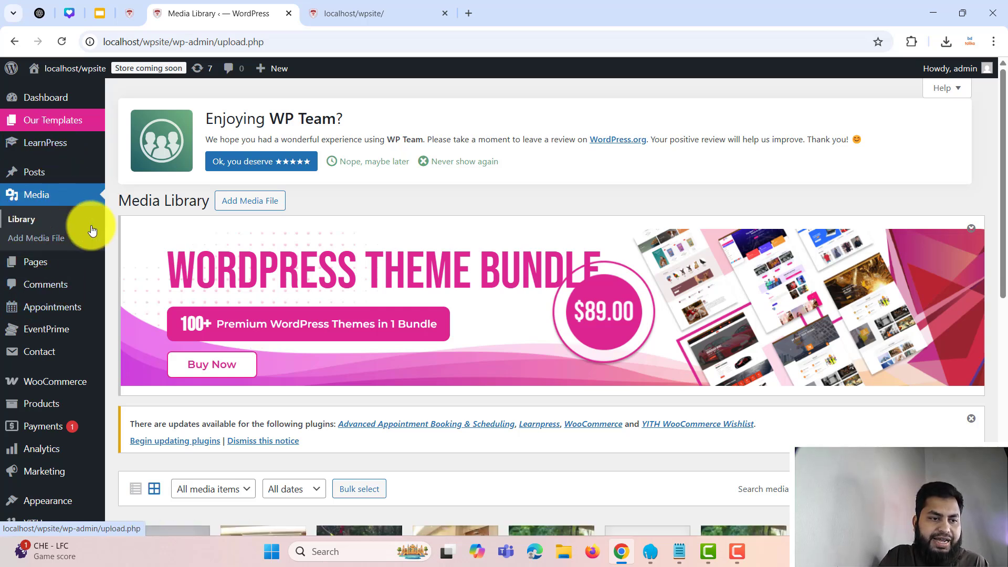
click(55, 286)
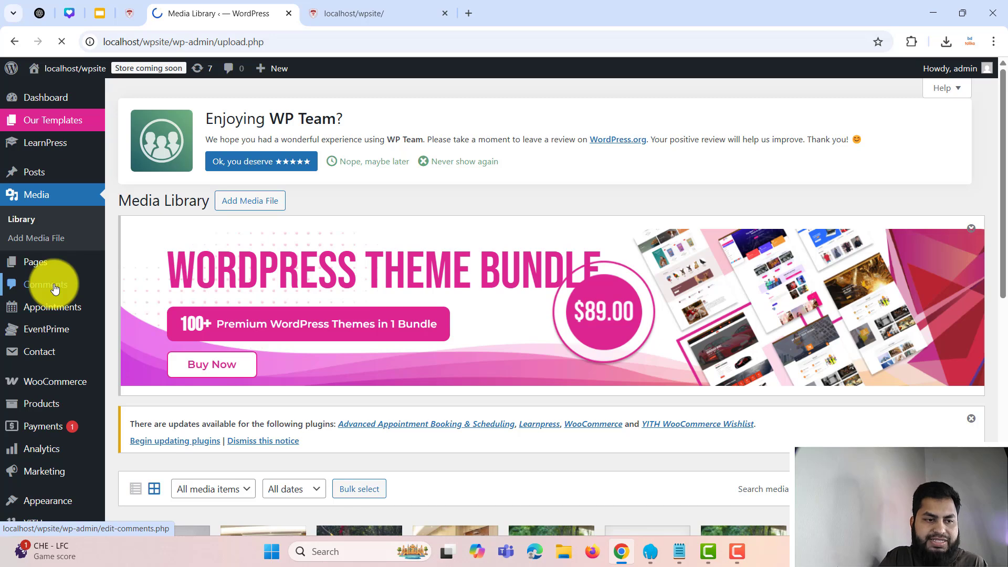
mouse_move(51, 277)
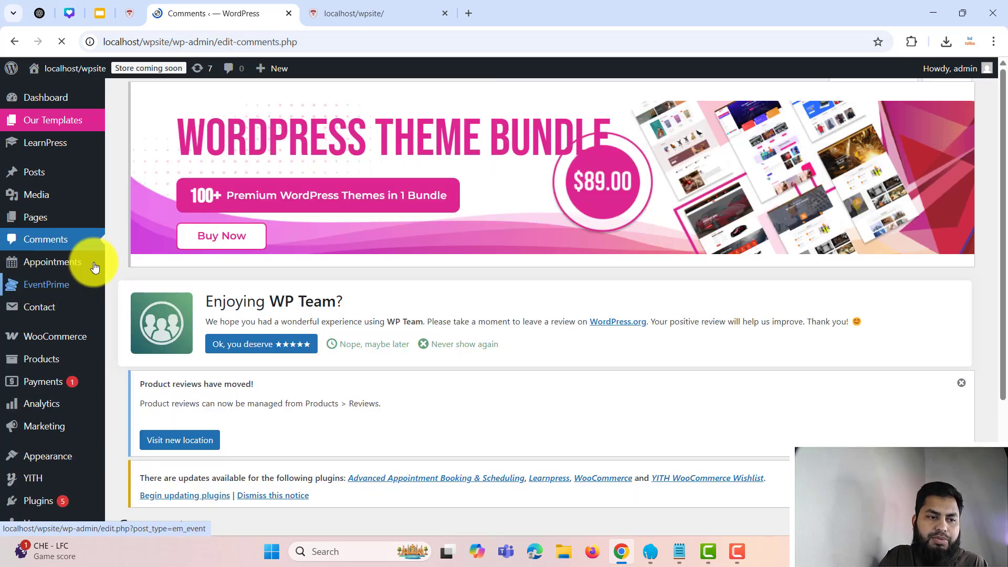
scroll(240, 238, down, 4)
scroll(226, 210, up, 4)
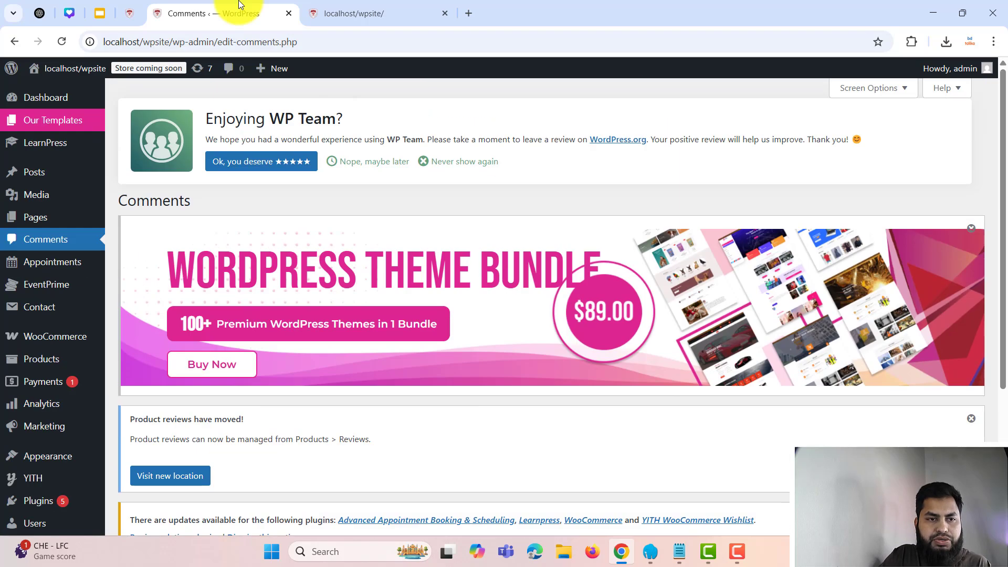
Switch to the site's front end and open the Articles page.
click(369, 4)
scroll(715, 166, up, 15)
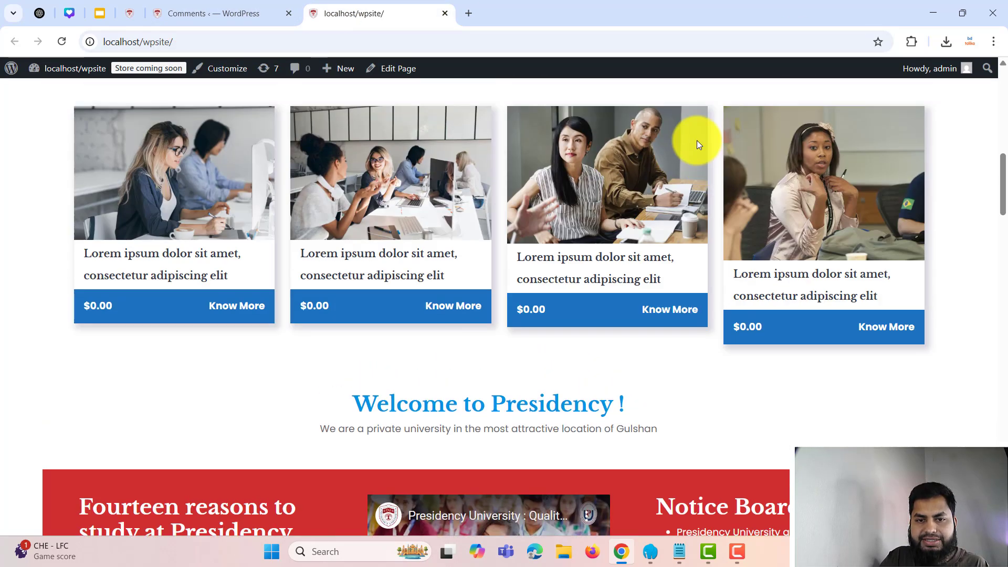
scroll(697, 140, up, 10)
click(612, 152)
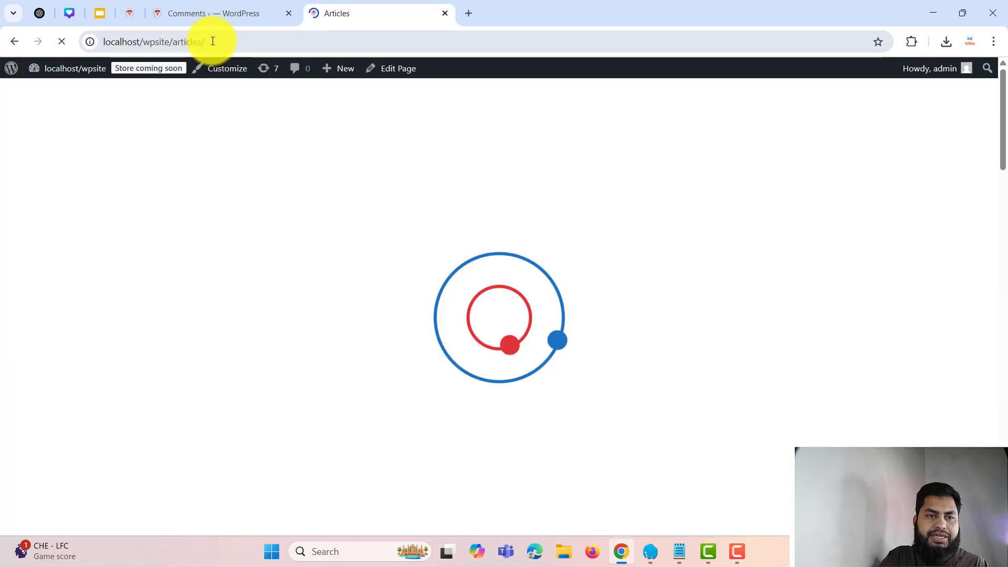
Load the Articles page address, localhost/wpsite/articles/, in a new incognito window.
click(215, 39)
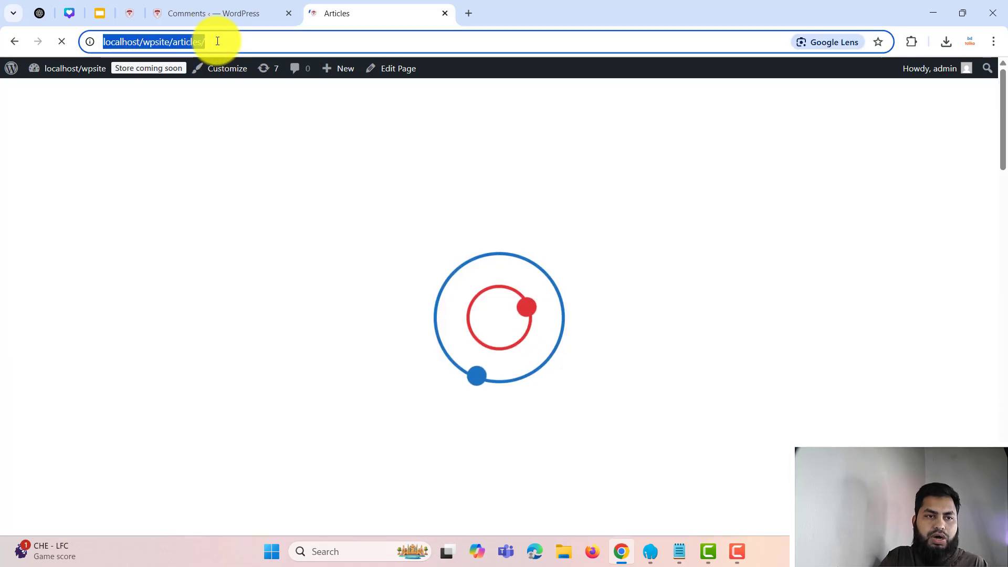
key(ctrl+c)
key(ctrl+shift+n)
key(ctrl+v)
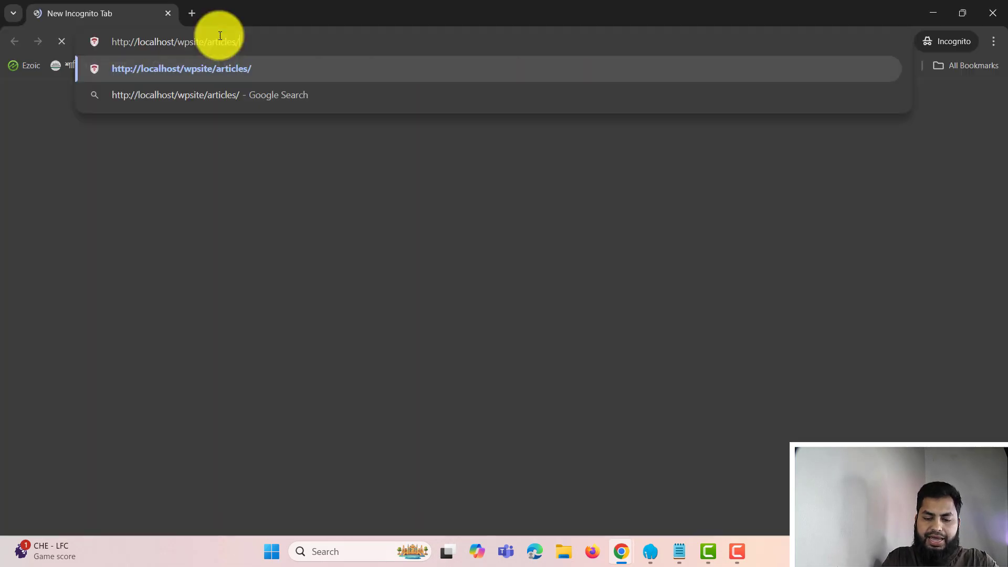
key(Return)
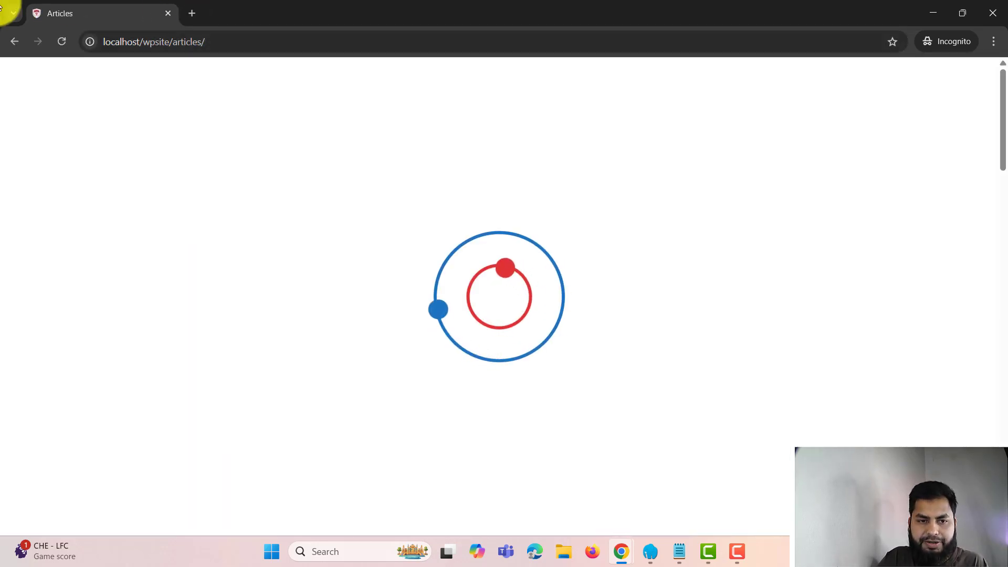
Open the English Language Club article from the Articles list.
scroll(574, 387, down, 9)
scroll(346, 354, up, 3)
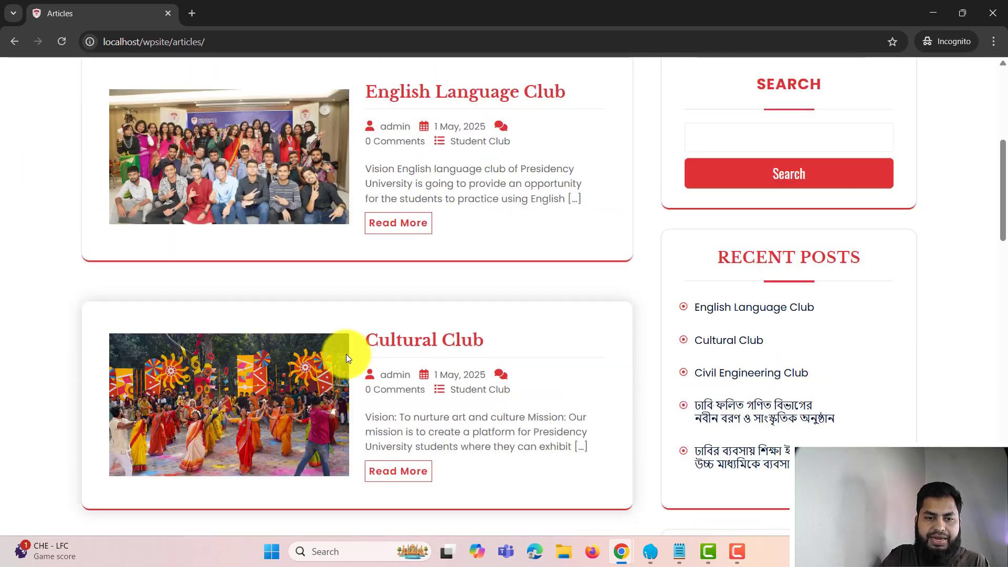
click(398, 151)
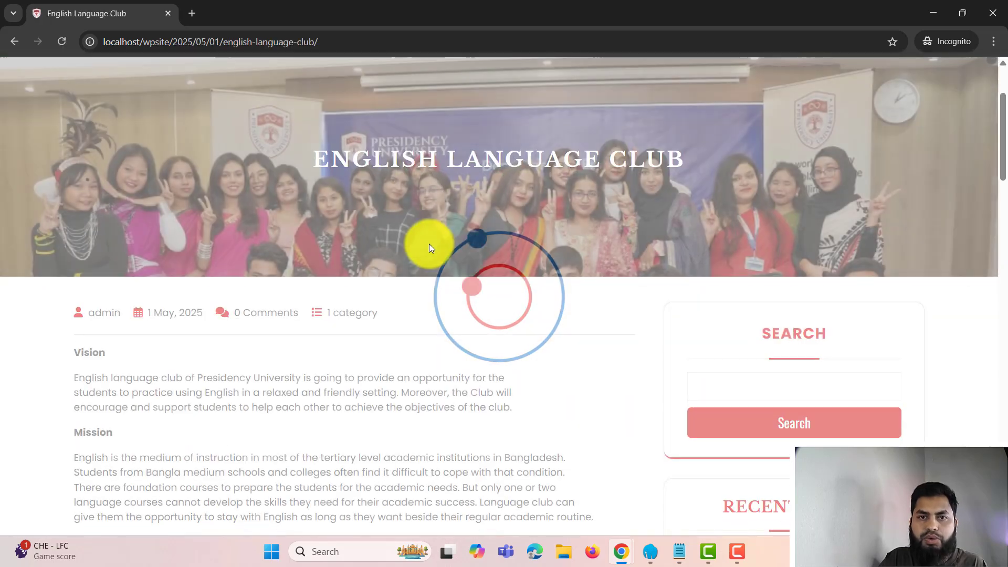
Enter the comment "This is good article" in the Leave a Reply form below the English Language Club article.
scroll(430, 244, down, 15)
click(162, 356)
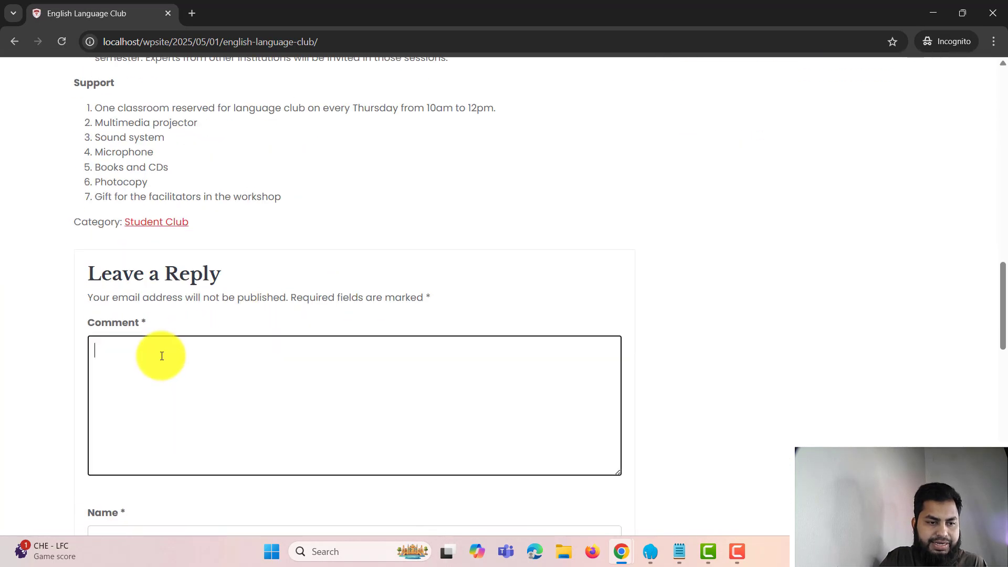
scroll(175, 355, down, 2)
scroll(180, 355, up, 1)
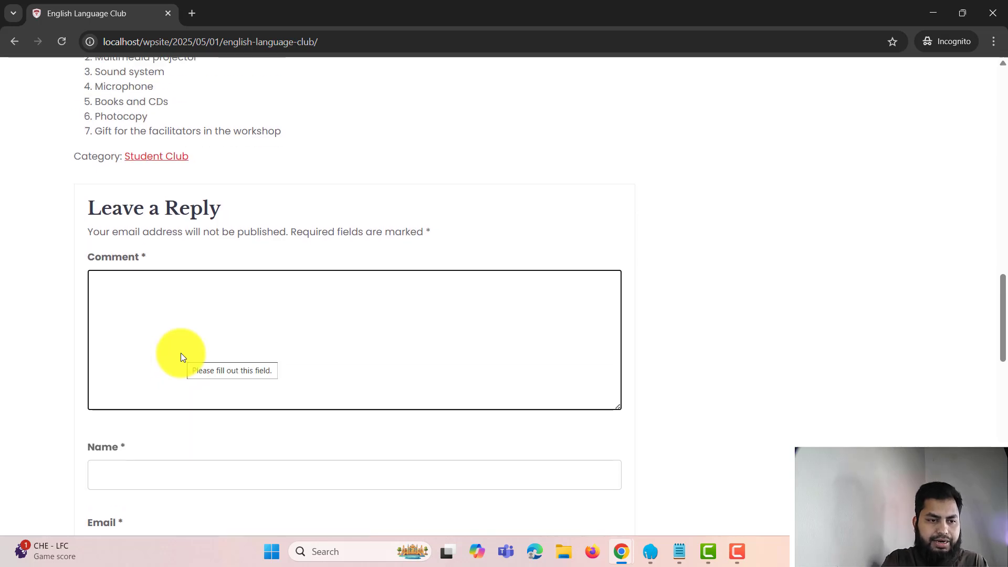
text(This is good ar)
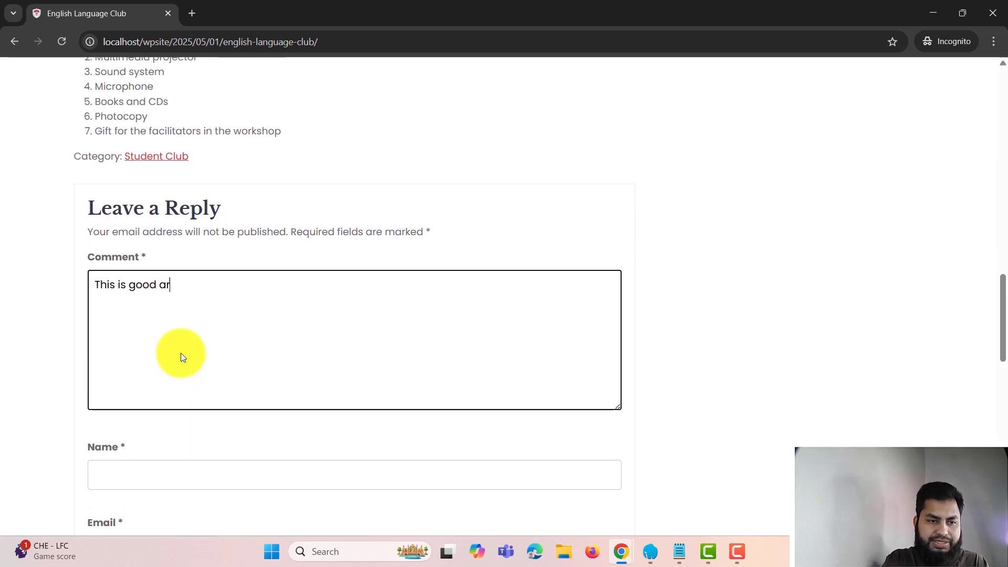
text(ticle)
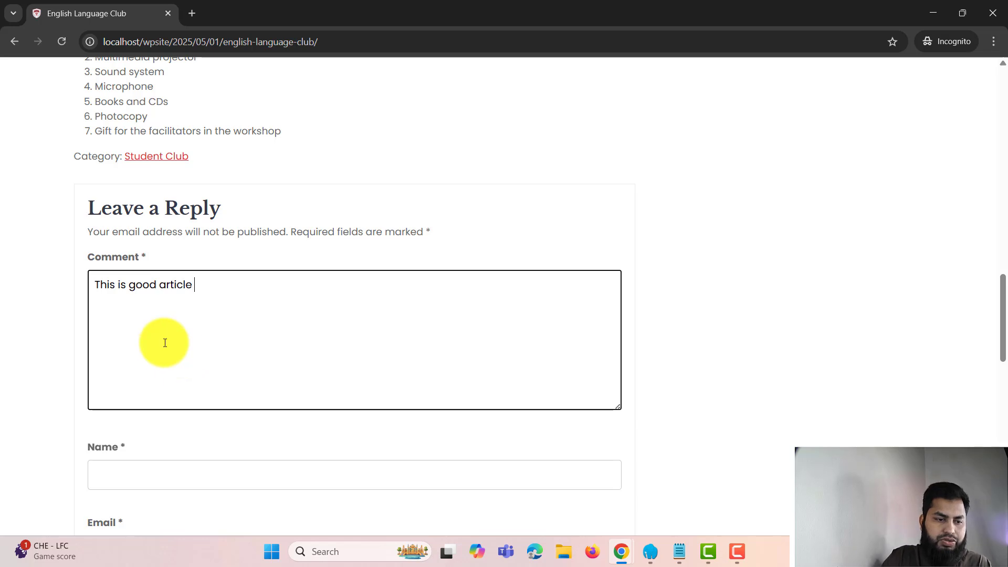
Fill in the commenter's name and e-mail in the reply form using the saved suggestions.
scroll(158, 347, down, 2)
click(131, 342)
click(207, 381)
scroll(157, 381, down, 1)
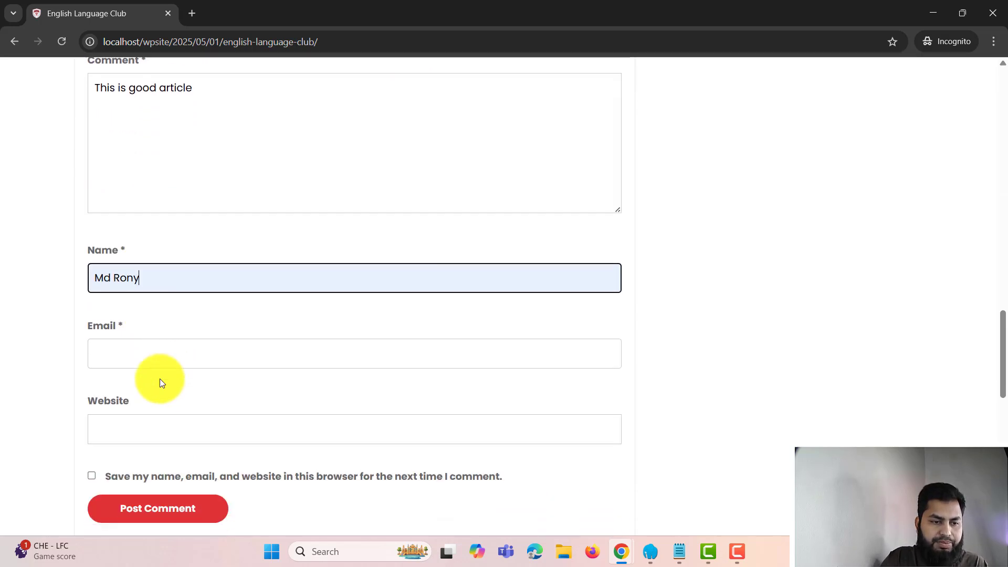
click(191, 353)
click(227, 264)
scroll(210, 295, down, 1)
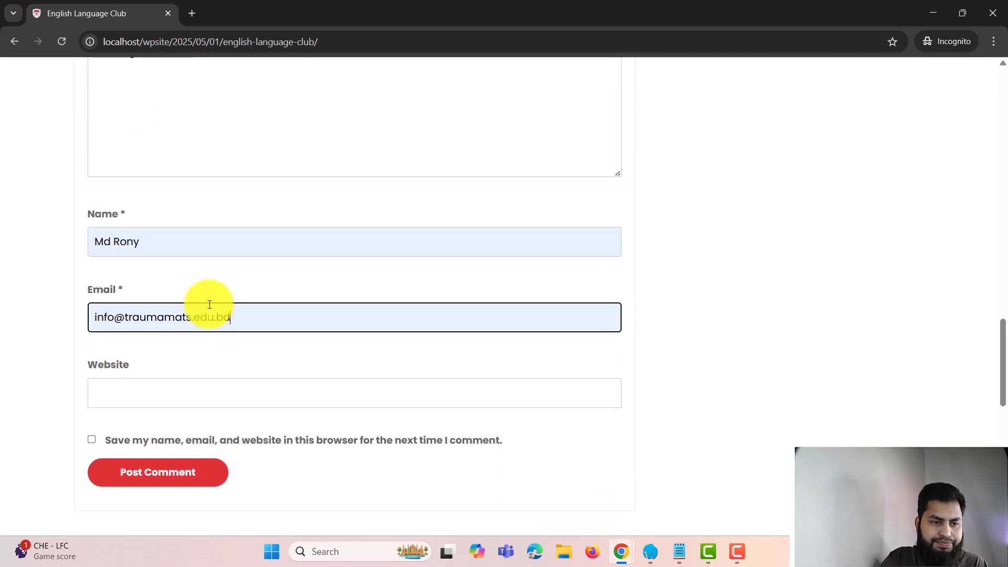
Enable saving the commenter details for next time, post the comment, and view it below the article.
click(130, 358)
click(121, 415)
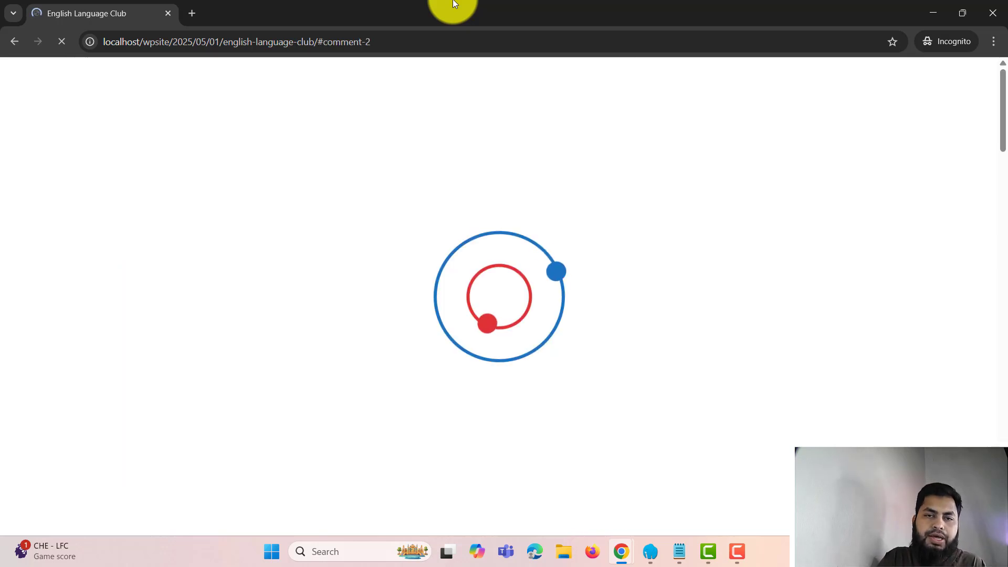
scroll(371, 191, down, 3)
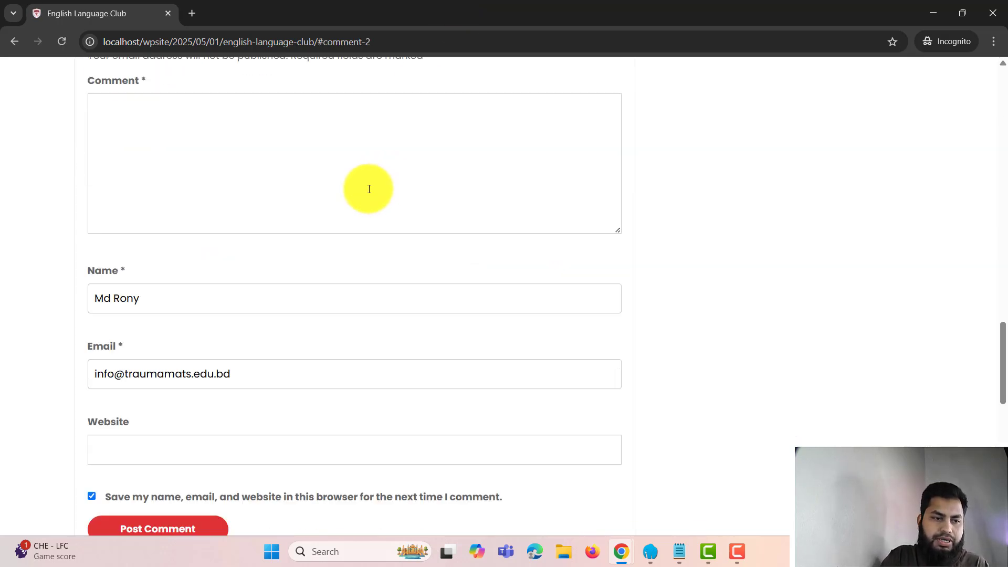
scroll(292, 236, up, 6)
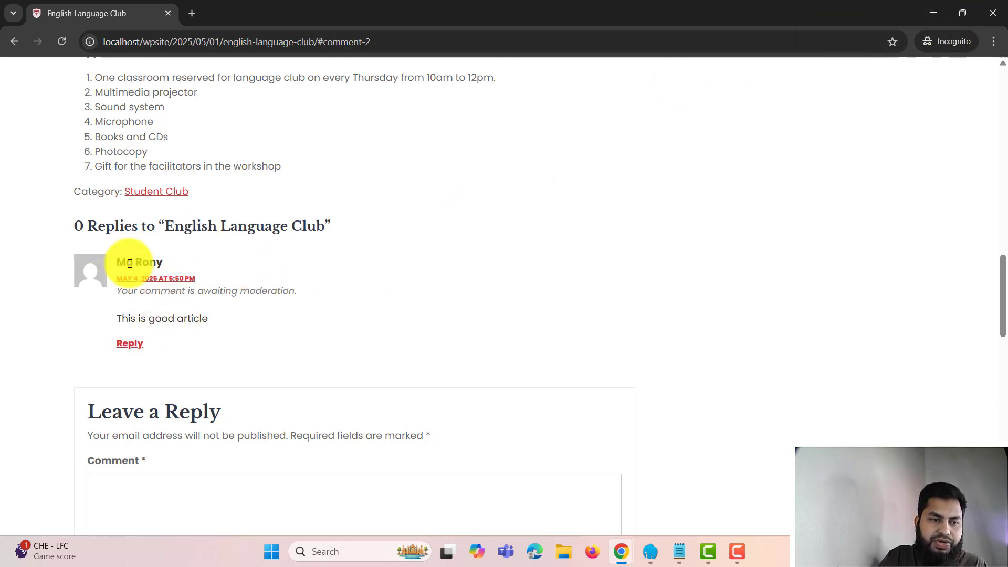
Return to the WordPress admin window, reload the Comments page, and look at the newly submitted comment.
click(934, 12)
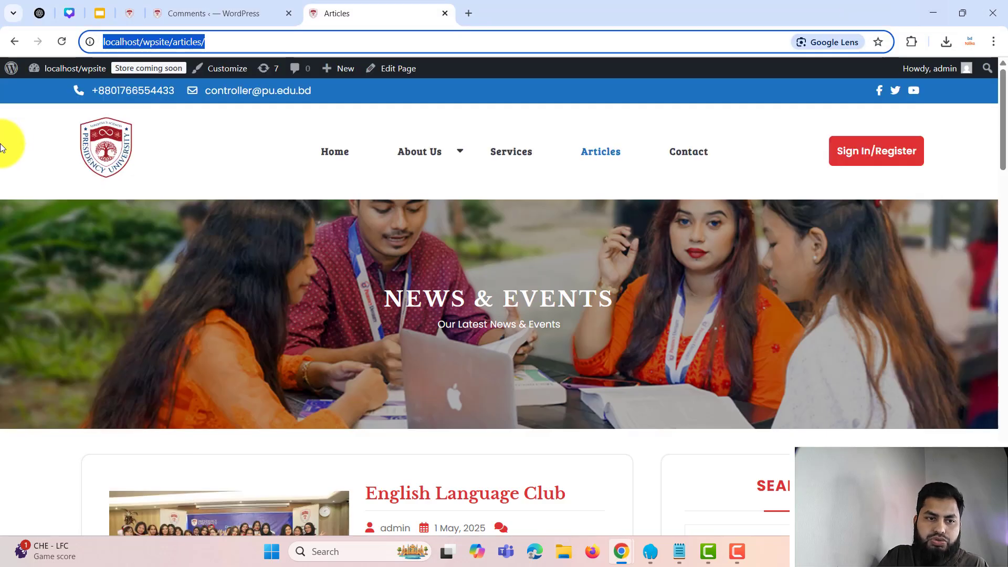
click(241, 13)
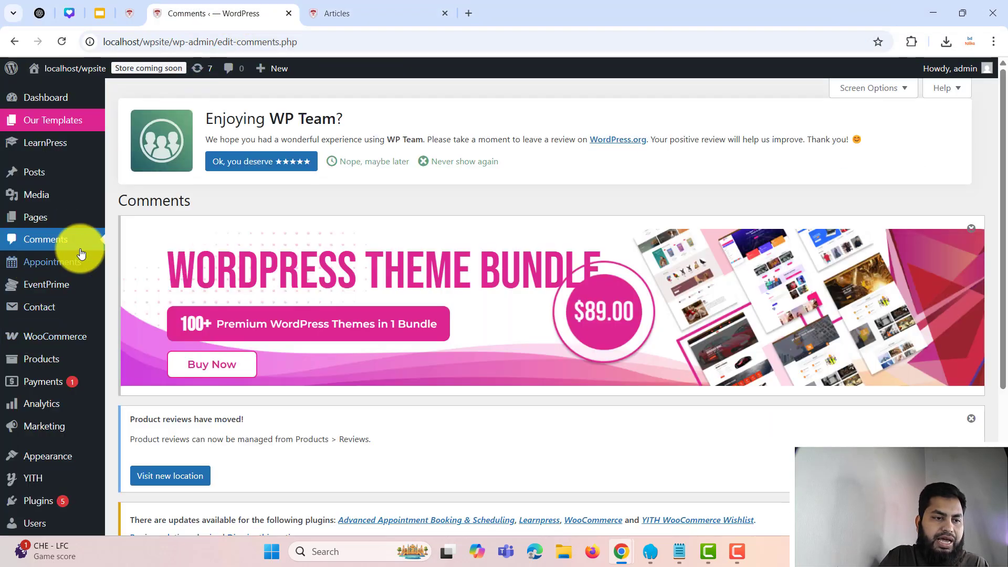
click(33, 244)
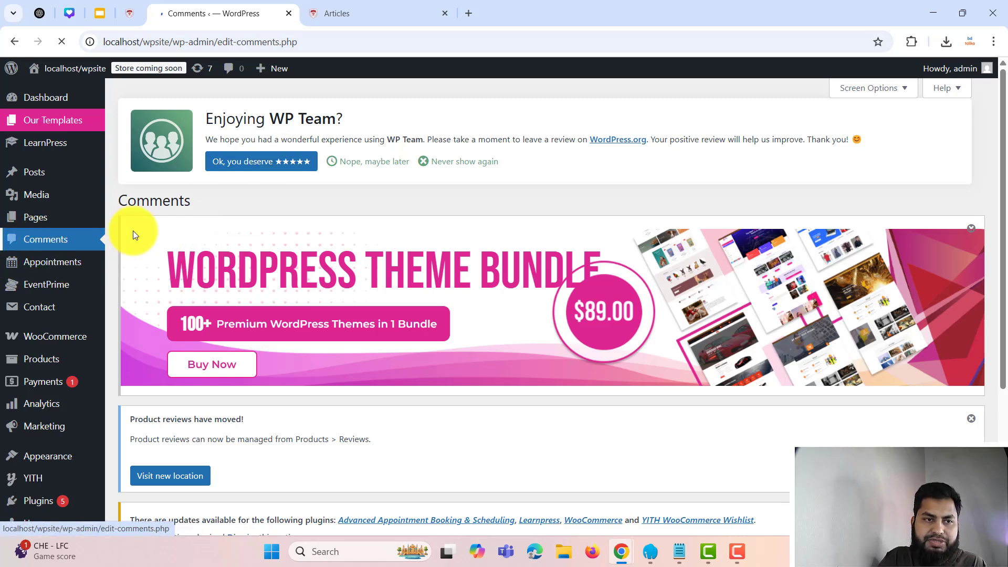
scroll(258, 276, down, 4)
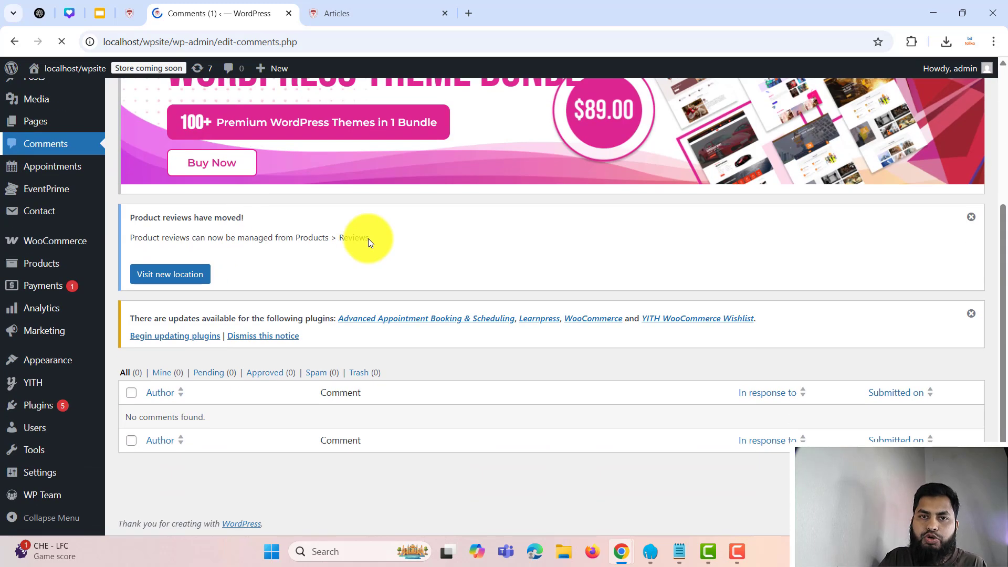
scroll(405, 398, down, 4)
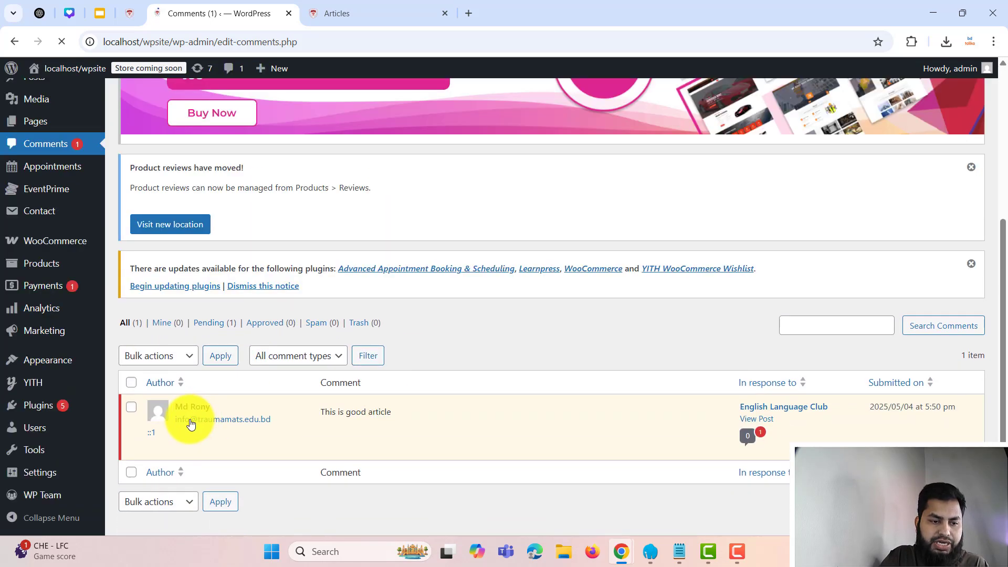
scroll(319, 416, down, 1)
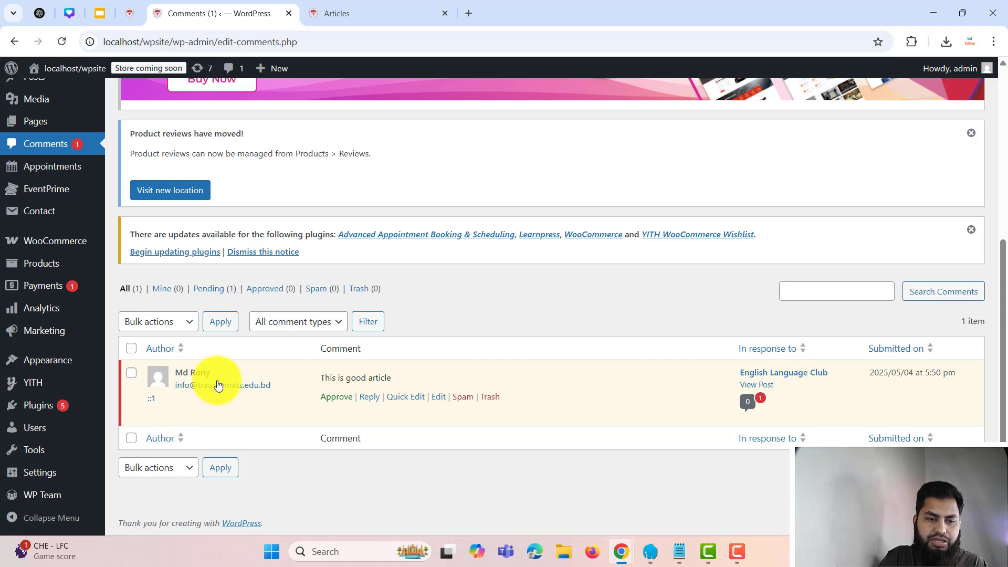
Approve the pending comment "This is good article" on the English Language Club post.
drag(324, 378, 381, 382)
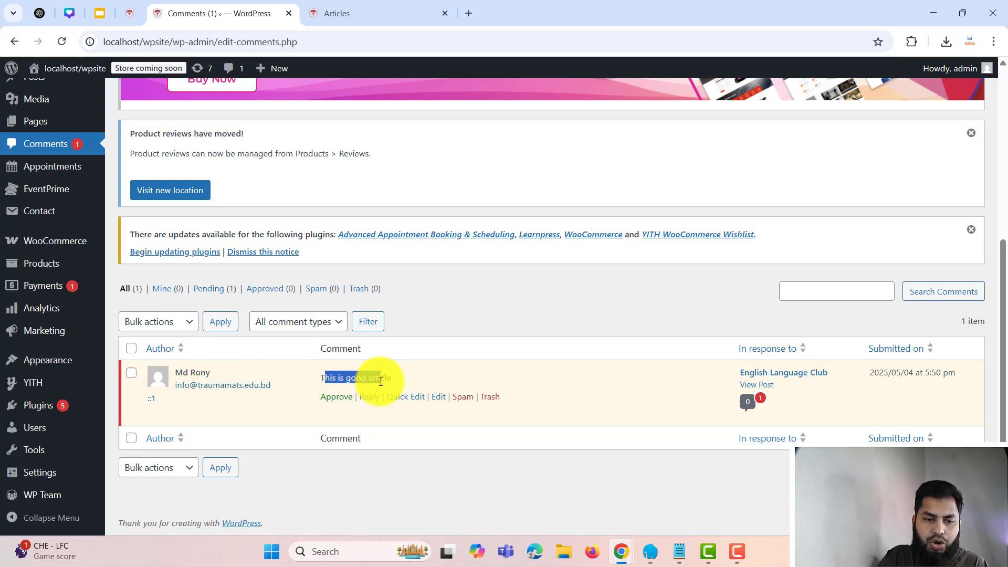
click(444, 304)
mouse_move(367, 393)
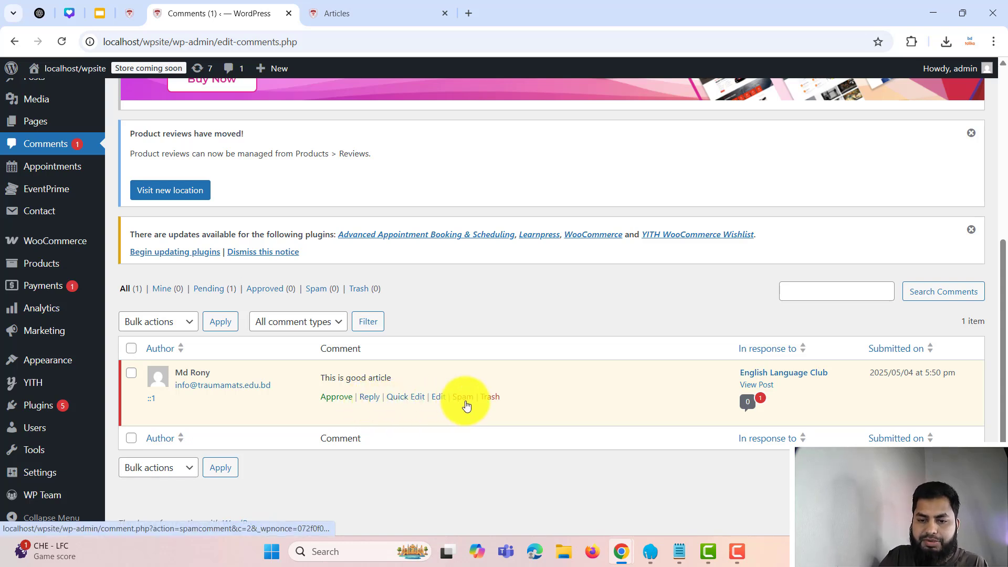
click(337, 398)
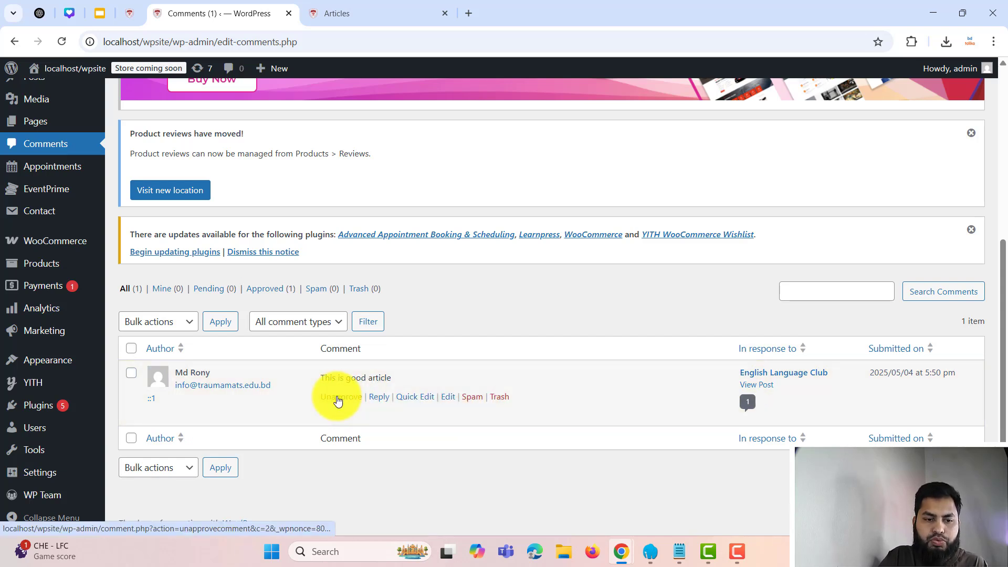
Switch back to the incognito window, reload the English Language Club article, and check the visitor's comment.
mouse_move(622, 552)
click(709, 477)
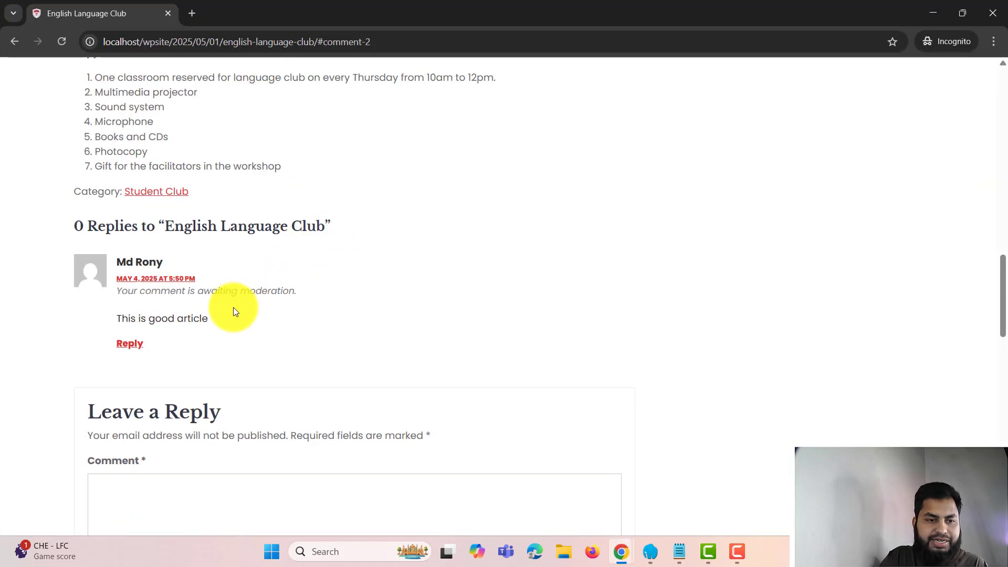
drag(200, 293, 231, 291)
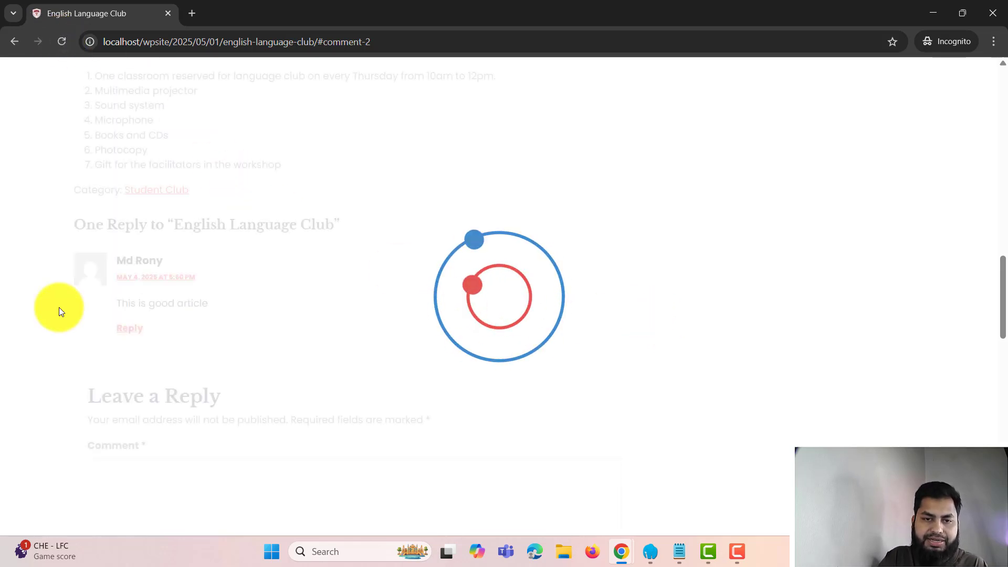
triple_click(150, 303)
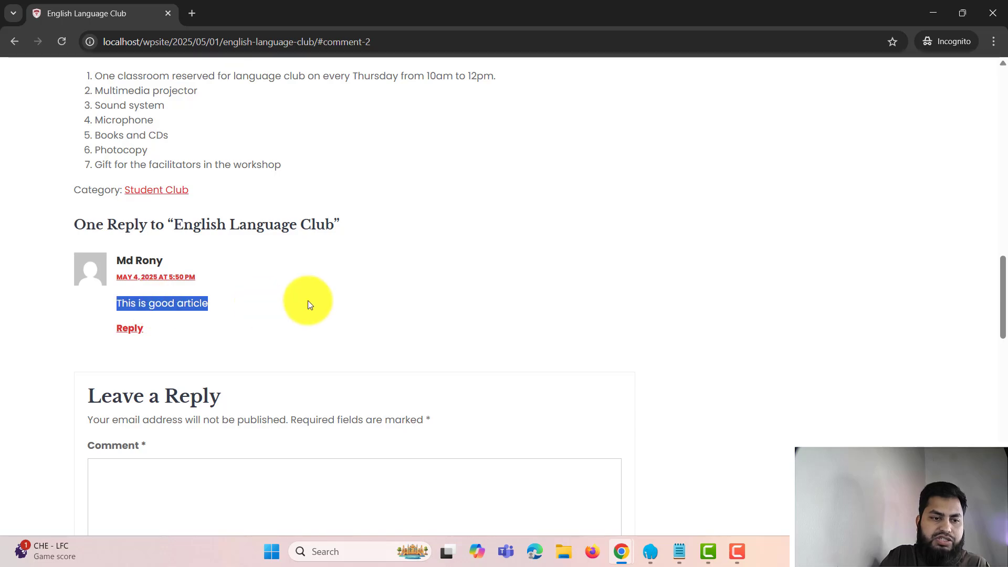
click(599, 226)
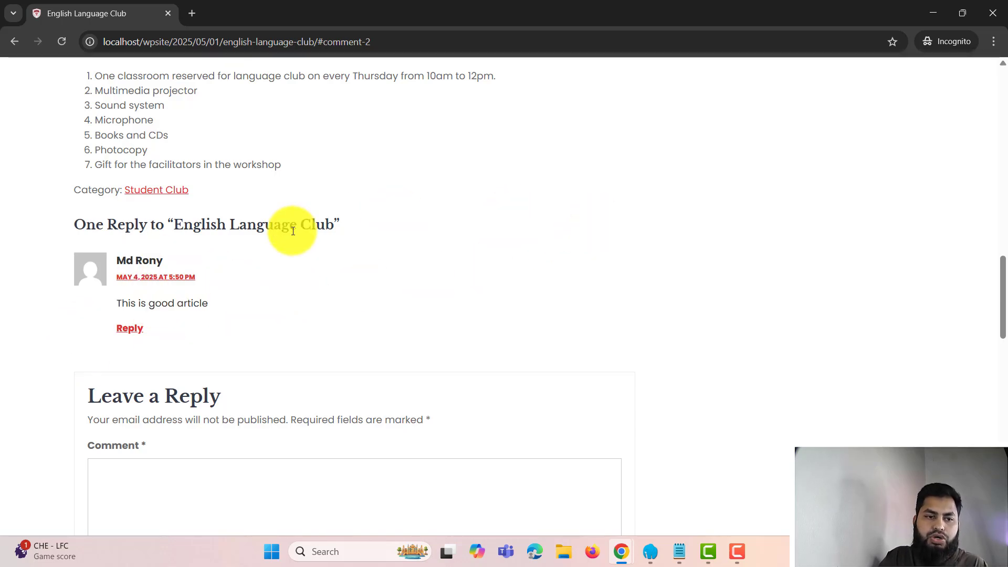
Look through the article page from its header to the comments, and close the incognito window.
scroll(284, 229, up, 15)
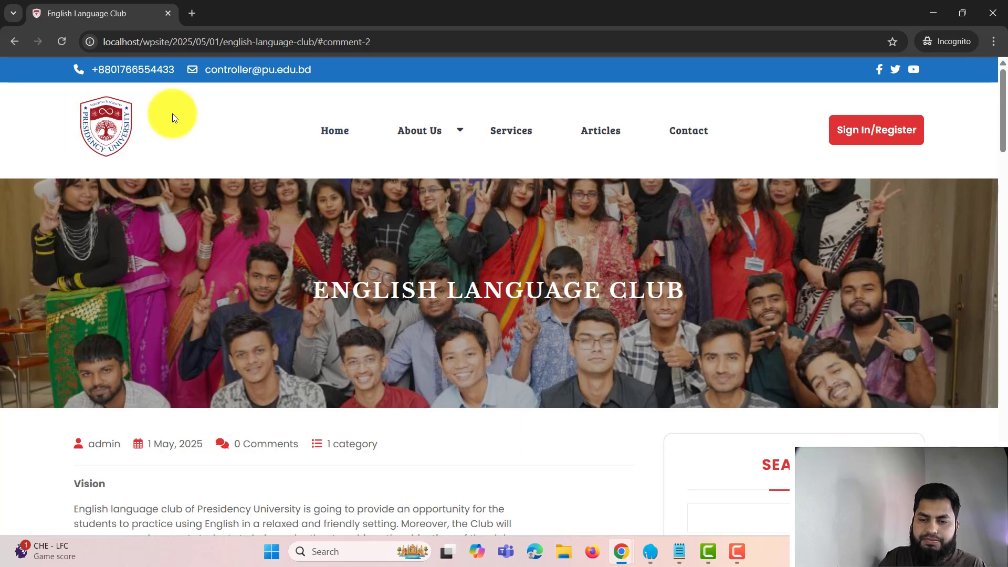
scroll(888, 224, down, 8)
scroll(614, 247, down, 10)
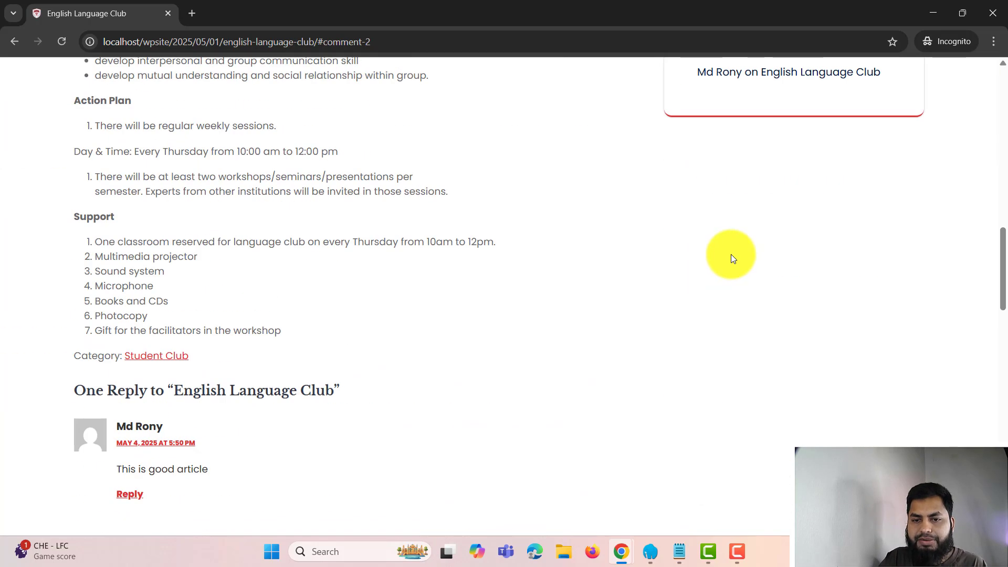
scroll(793, 168, up, 15)
click(1002, 3)
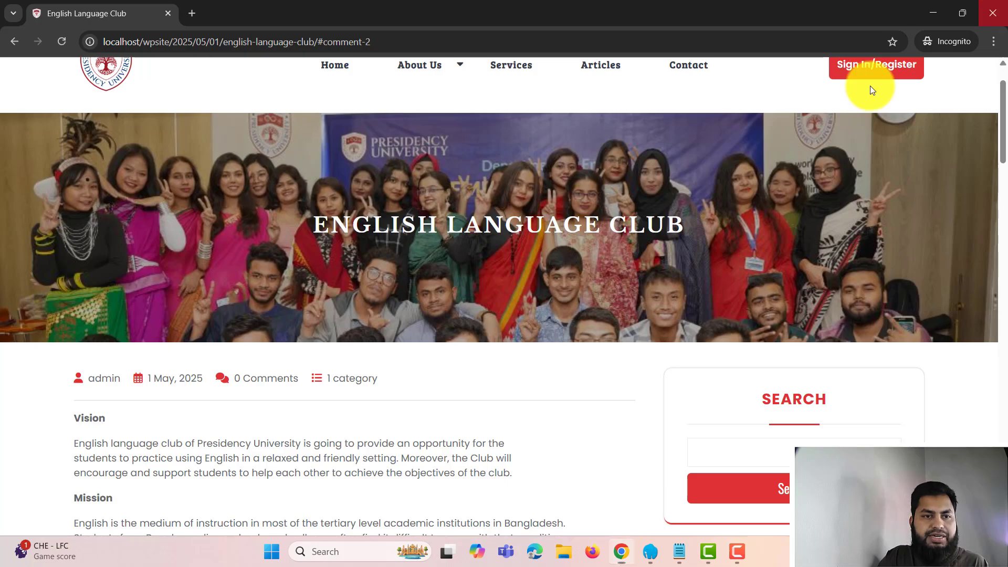
Switch to the site's Articles page and examine the links in its footer.
scroll(66, 223, up, 5)
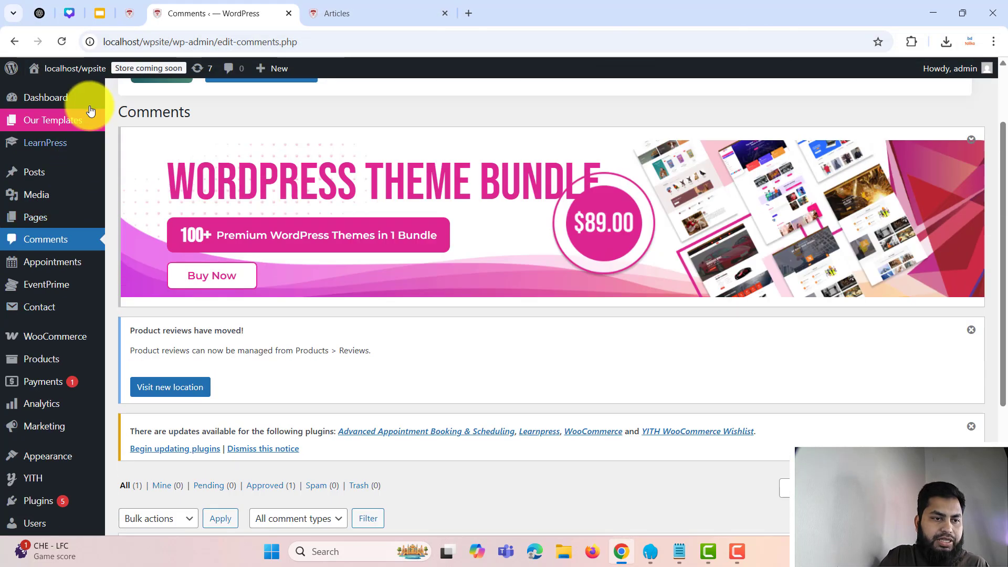
click(330, 16)
scroll(599, 276, down, 20)
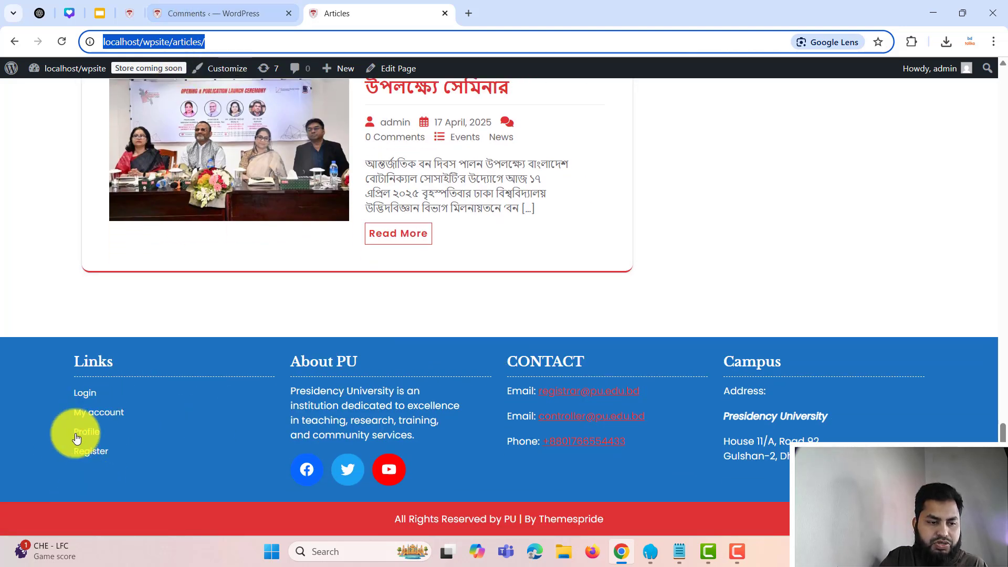
scroll(179, 300, up, 2)
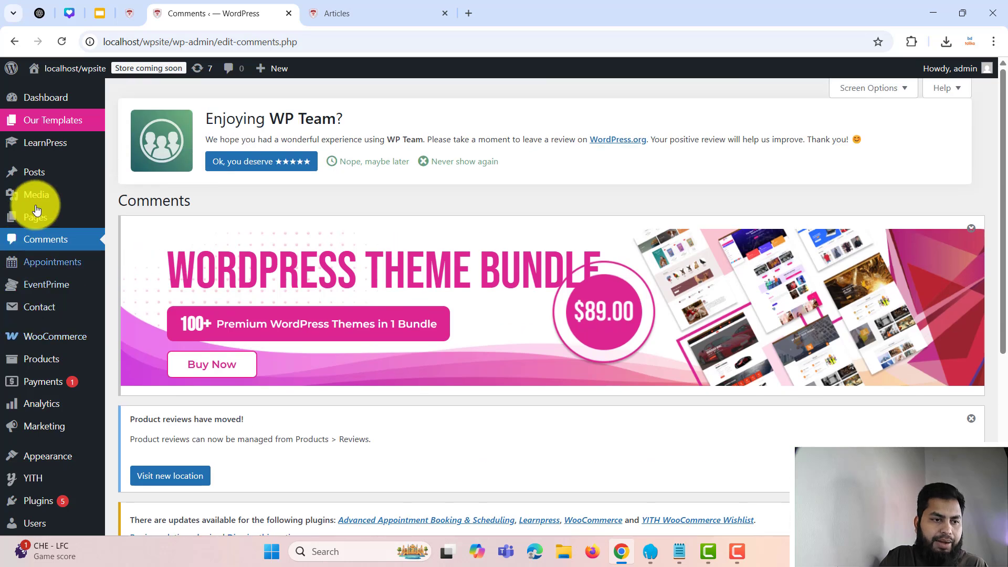
Open the Pages list in the WordPress admin and search the pages for "term".
click(29, 220)
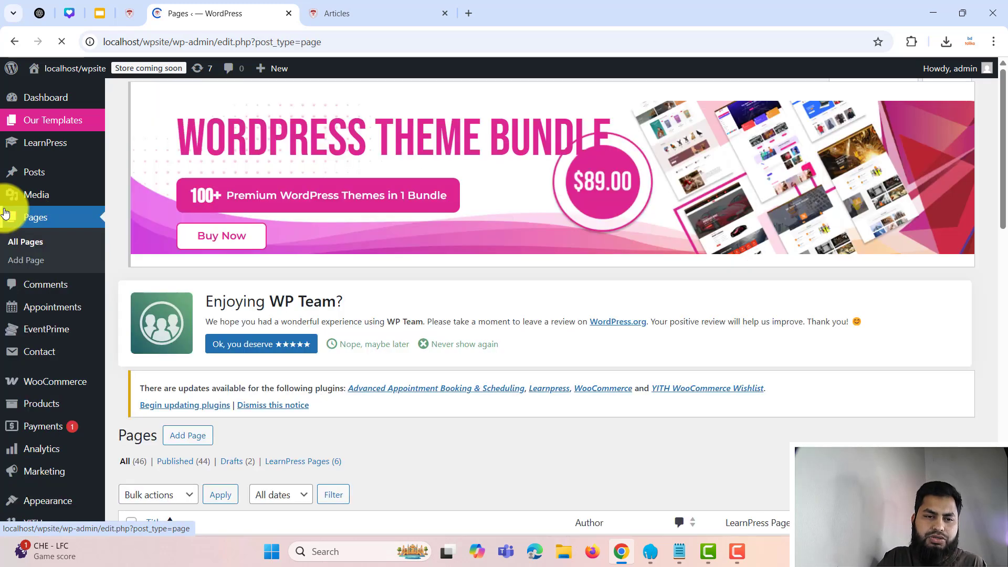
scroll(685, 299, down, 6)
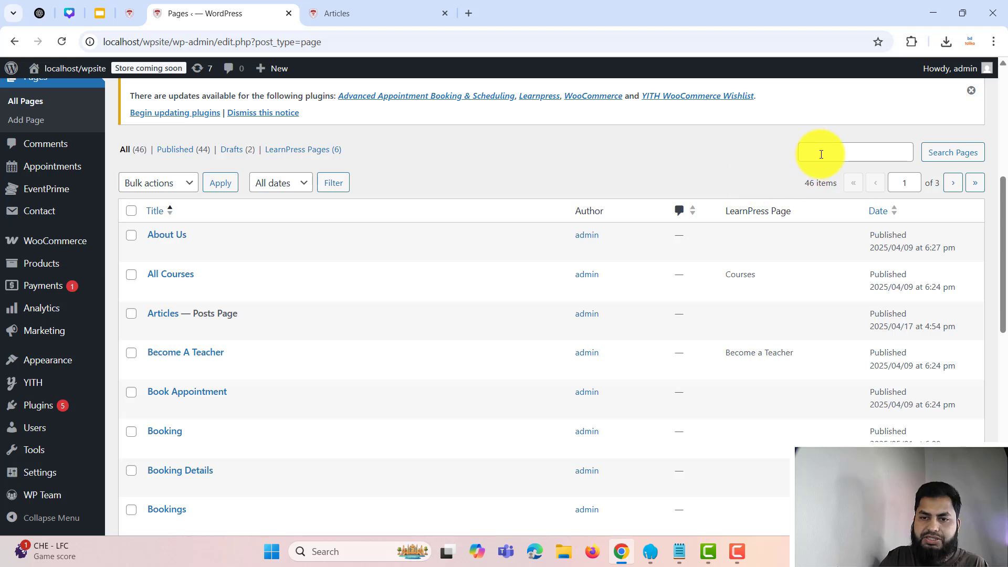
click(821, 154)
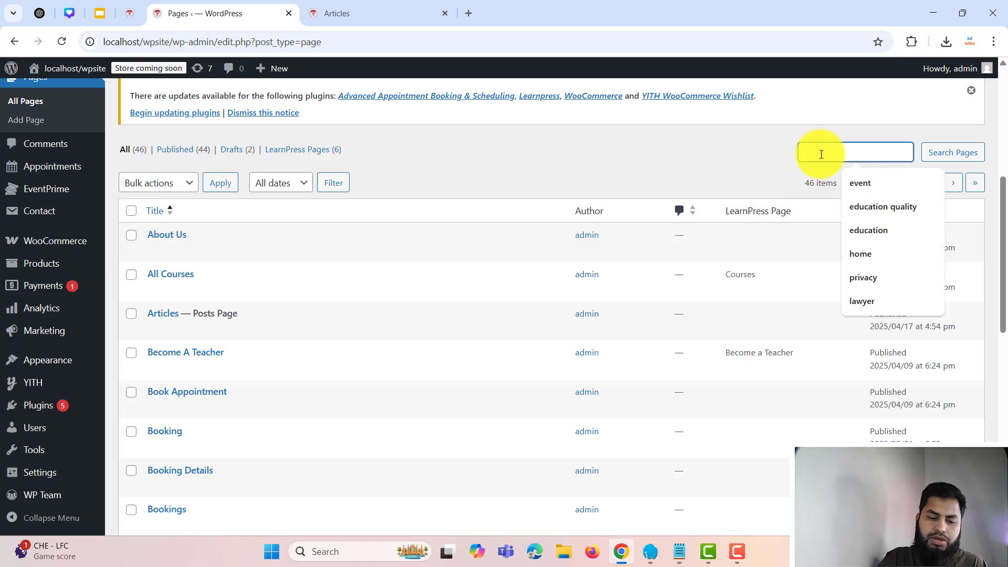
text(pri)
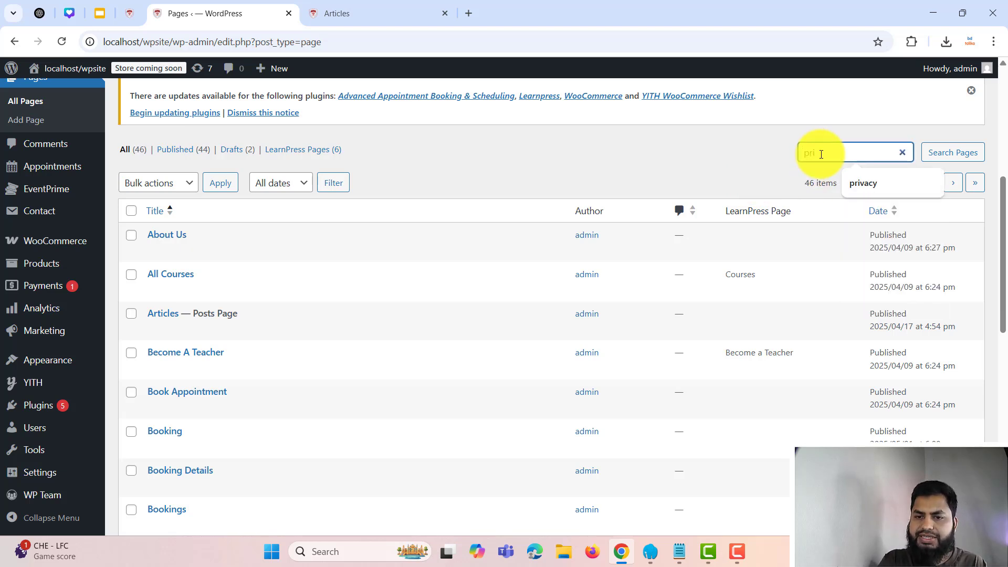
key(BackSpace)
text(term)
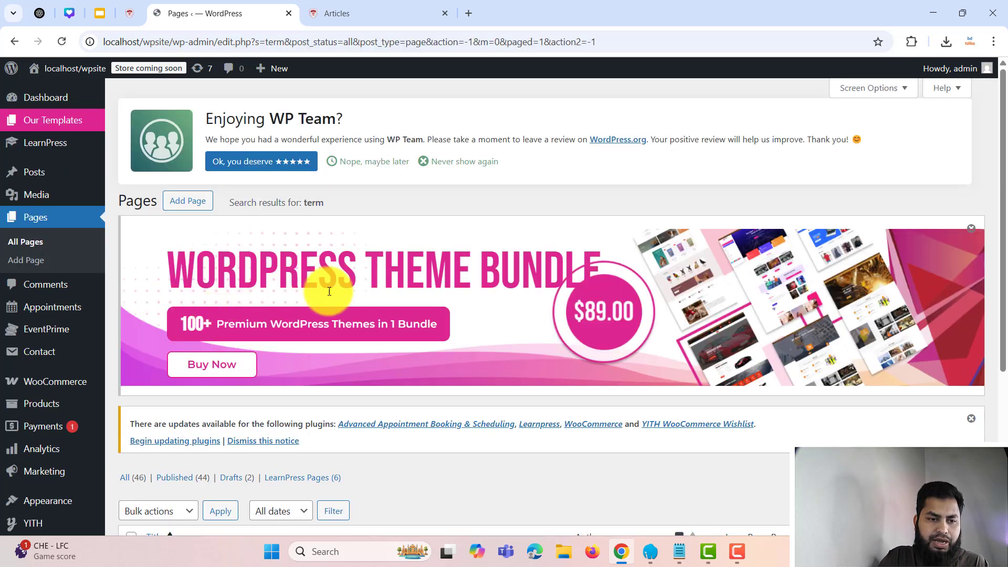
Open the Privacy Policy and Term Conditions pages for editing in separate new tabs.
scroll(294, 315, down, 5)
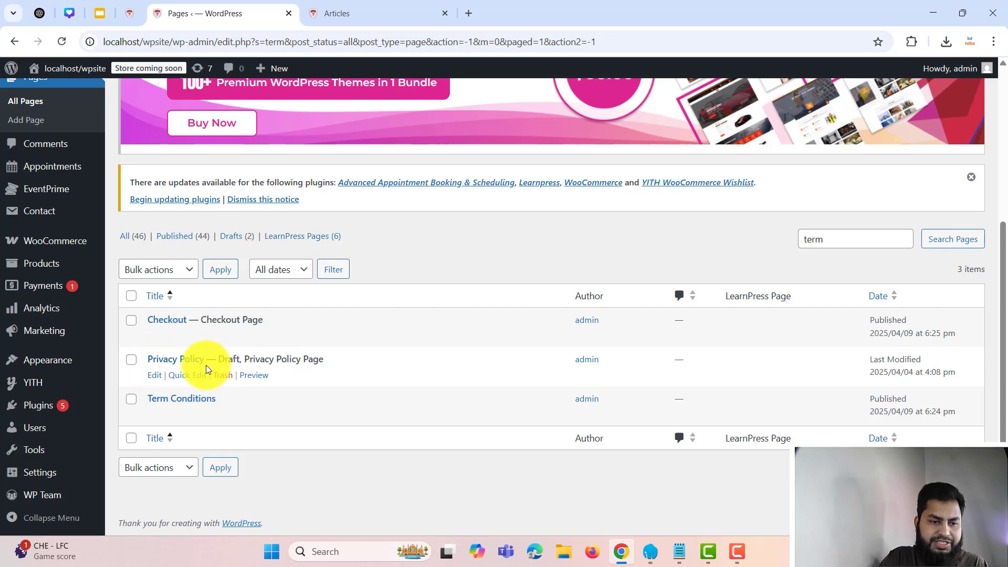
right_click(154, 375)
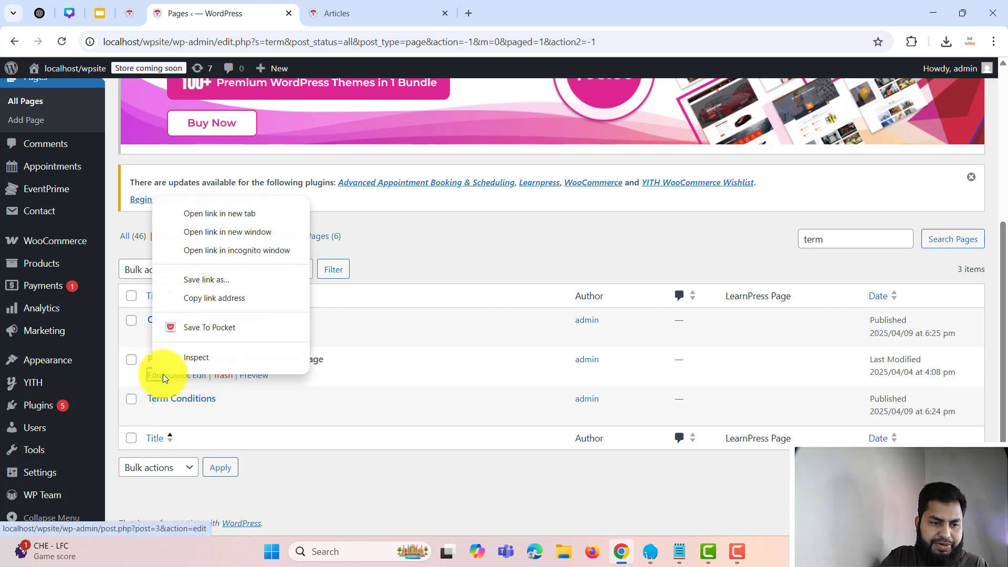
click(203, 215)
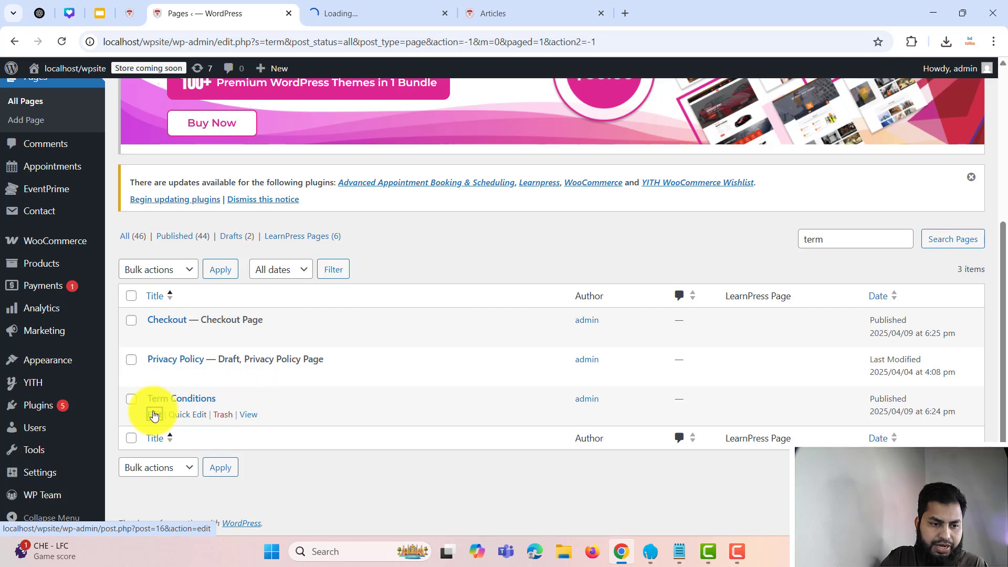
right_click(154, 414)
click(206, 252)
click(392, 4)
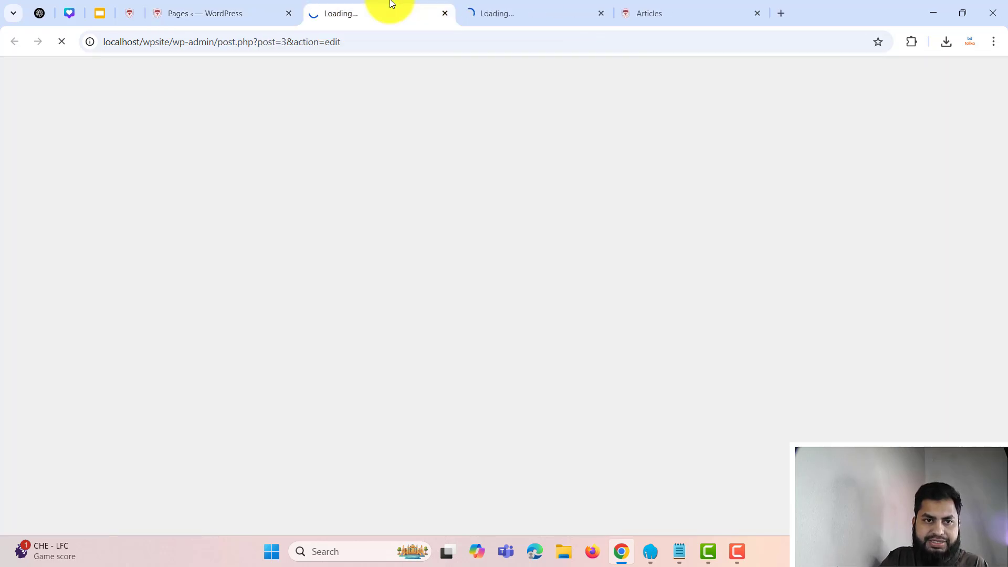
click(552, 10)
click(400, 14)
click(234, 5)
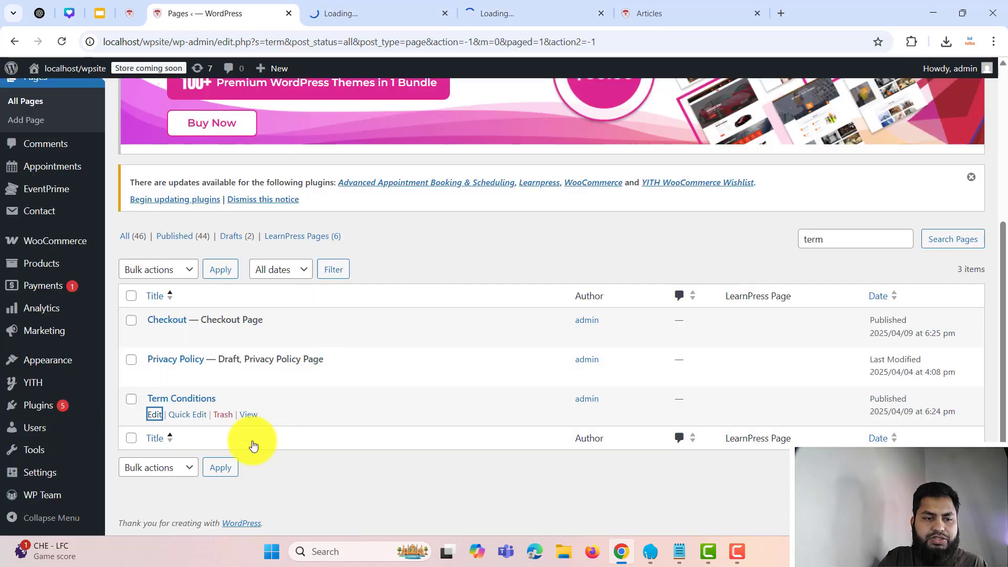
Switch to the site's Articles page and check the Links section of its footer.
click(643, 14)
drag(23, 342, 115, 452)
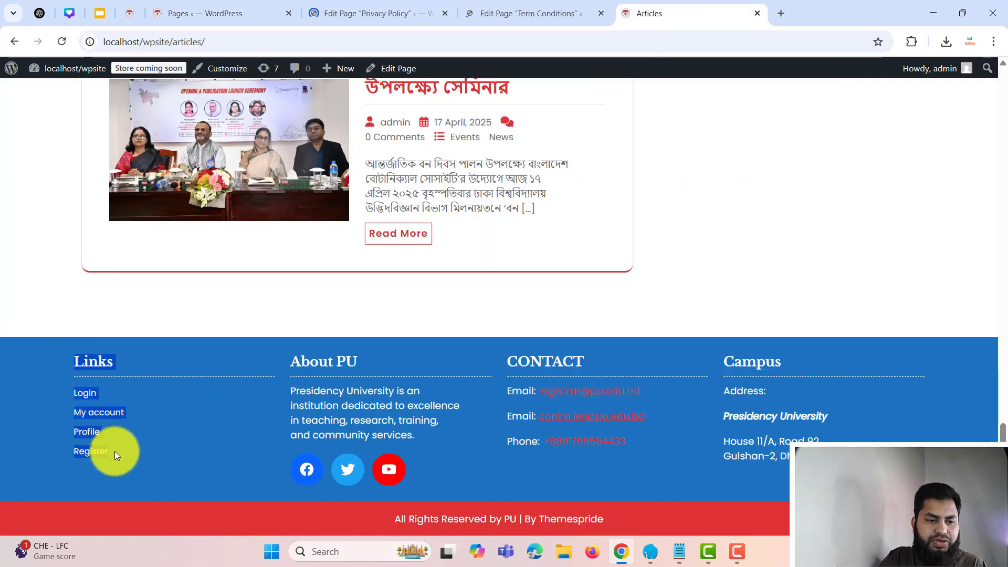
click(152, 363)
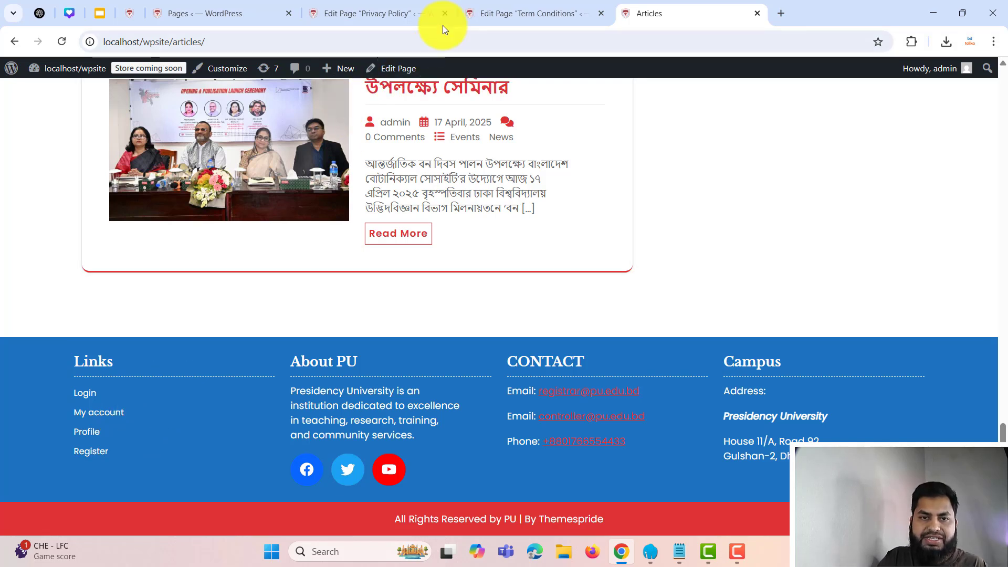
Examine the existing content of the Term Conditions and Privacy Policy pages in their editors.
click(472, 13)
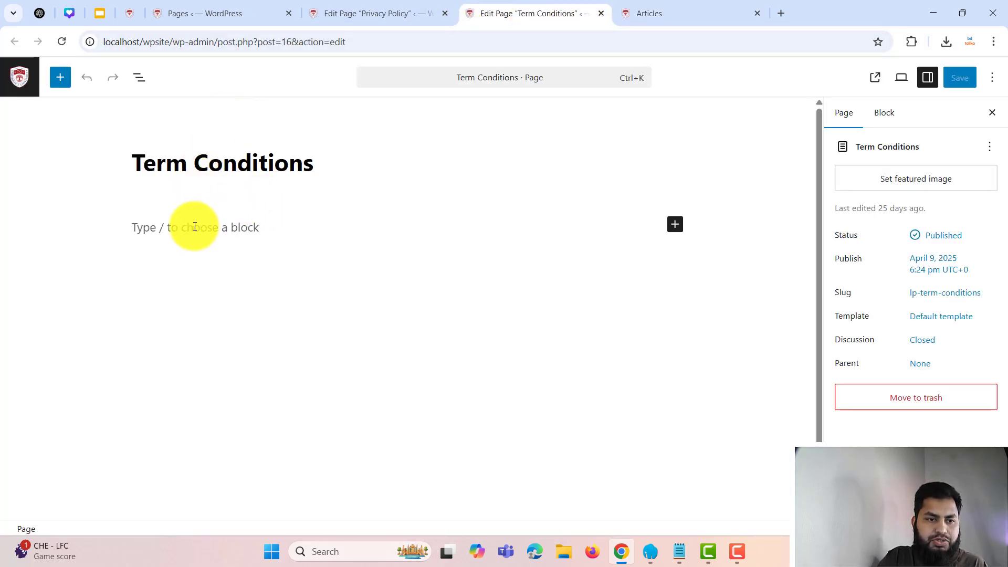
click(195, 227)
click(385, 12)
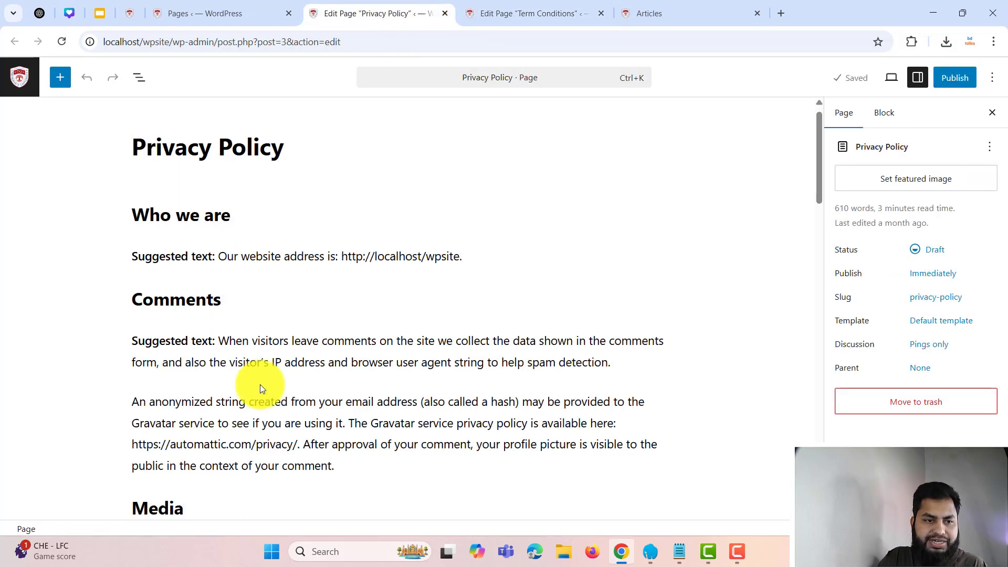
scroll(236, 387, down, 10)
scroll(427, 309, up, 15)
click(532, 13)
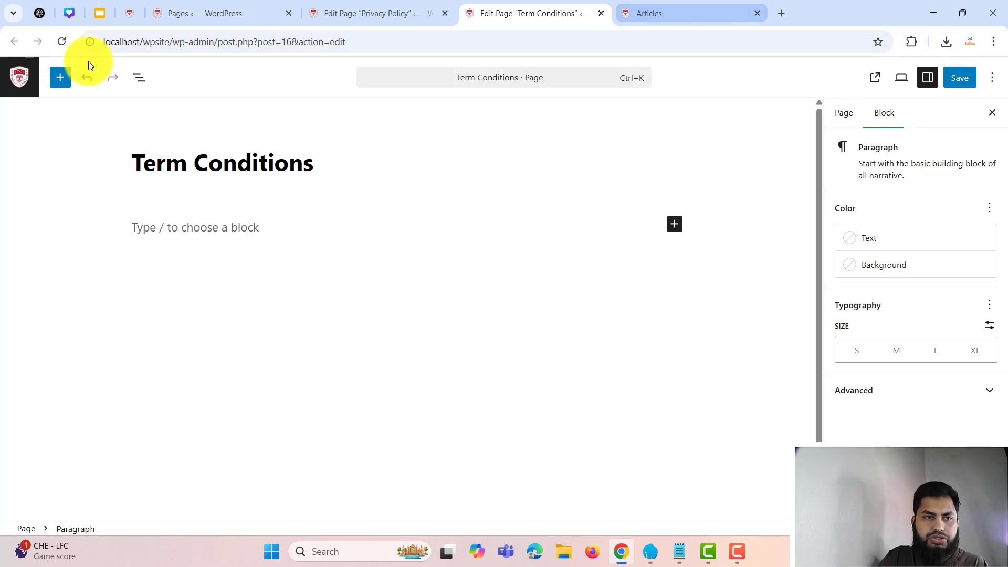
Search the web for "lipsum" in a new tab and open the Lorem Ipsum generator site lipsum.com.
click(784, 12)
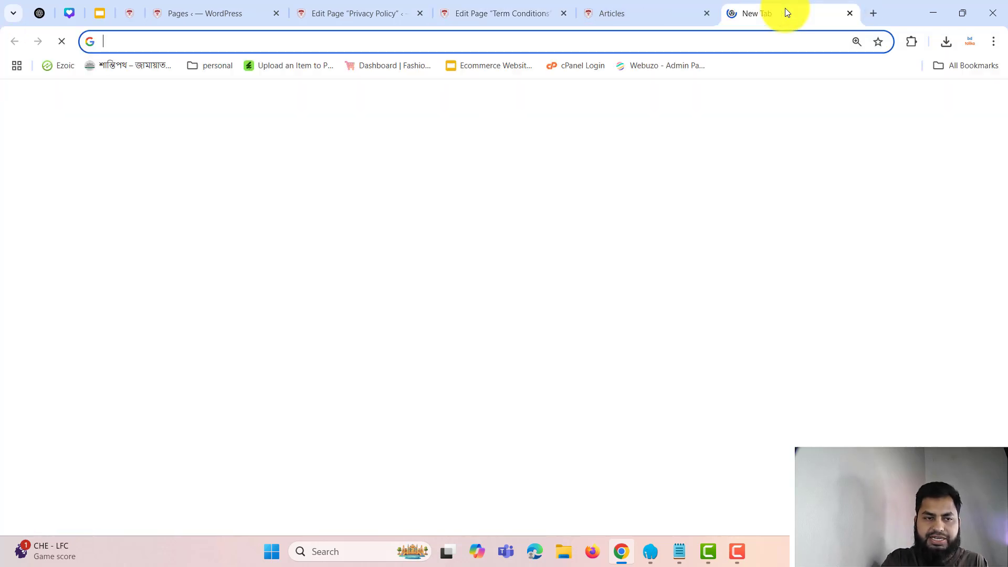
text(live)
key(BackSpace)
key(BackSpace)
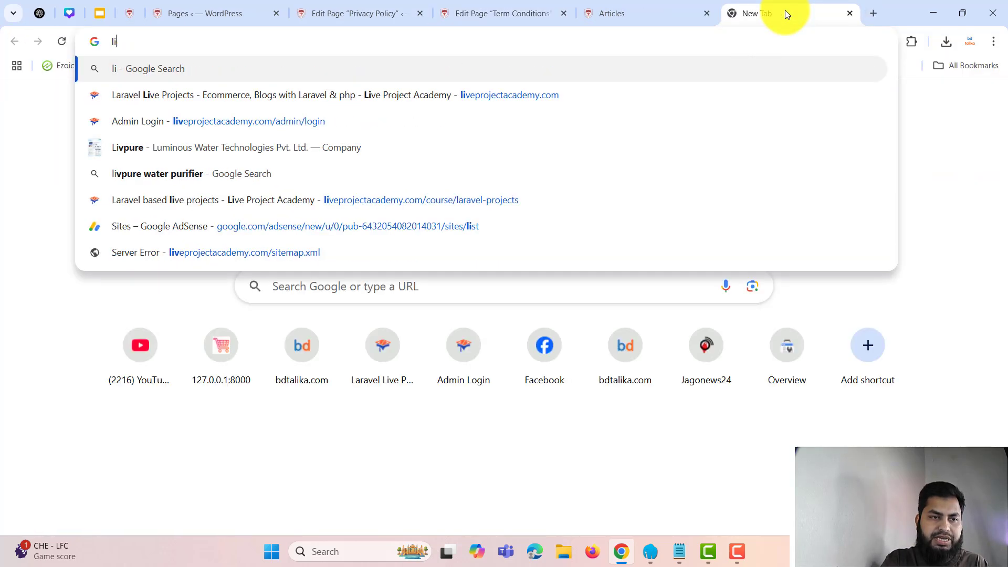
key(BackSpace)
text(ip)
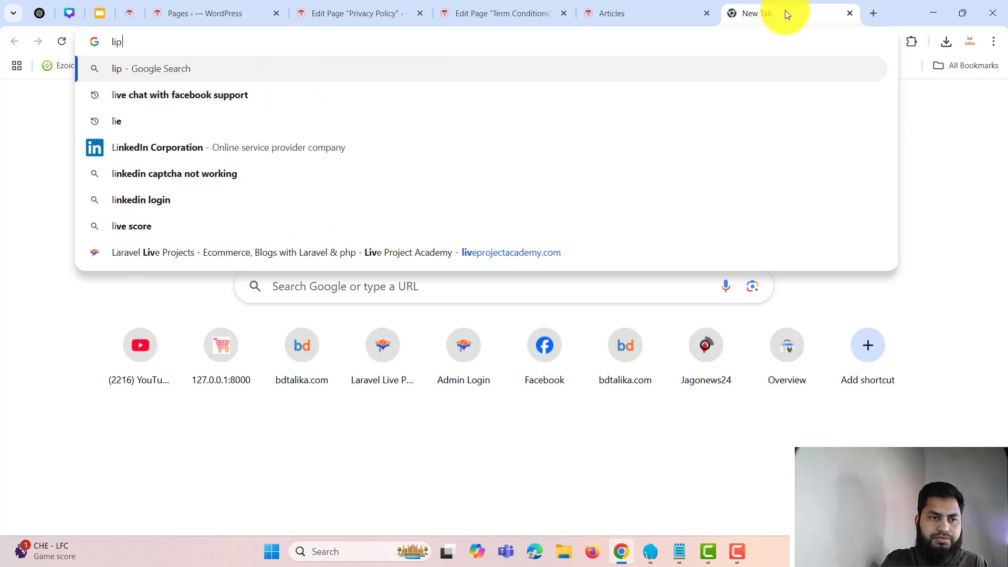
text(sum)
key(Return)
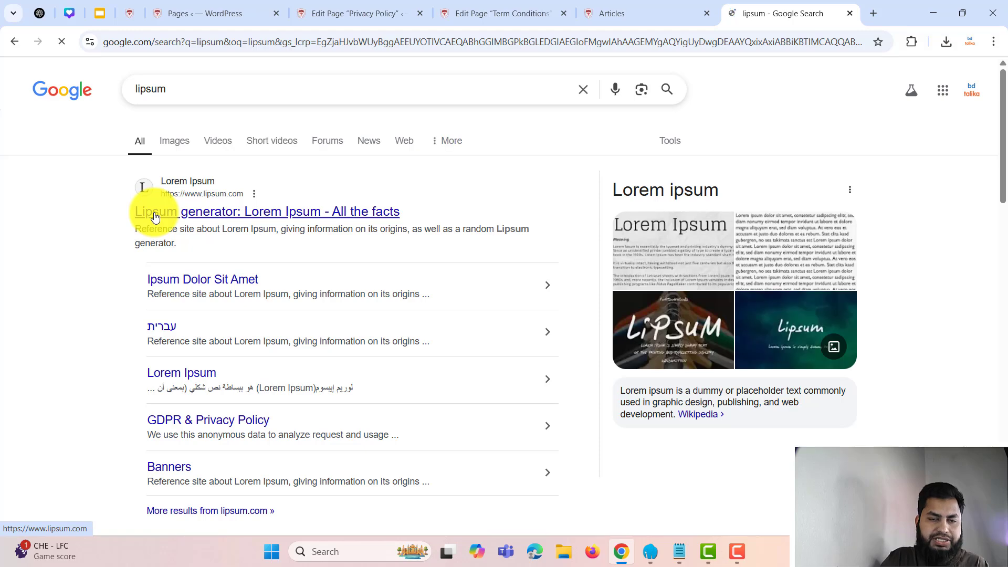
click(156, 216)
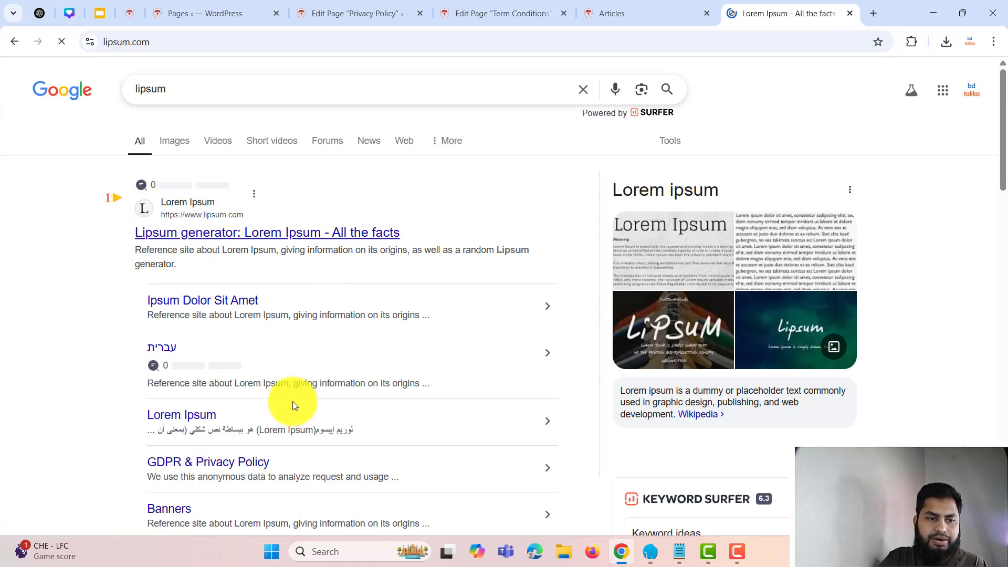
Copy the "What is Lorem Ipsum?" paragraph from lipsum.com into the empty body of the Term Conditions page.
double_click(356, 315)
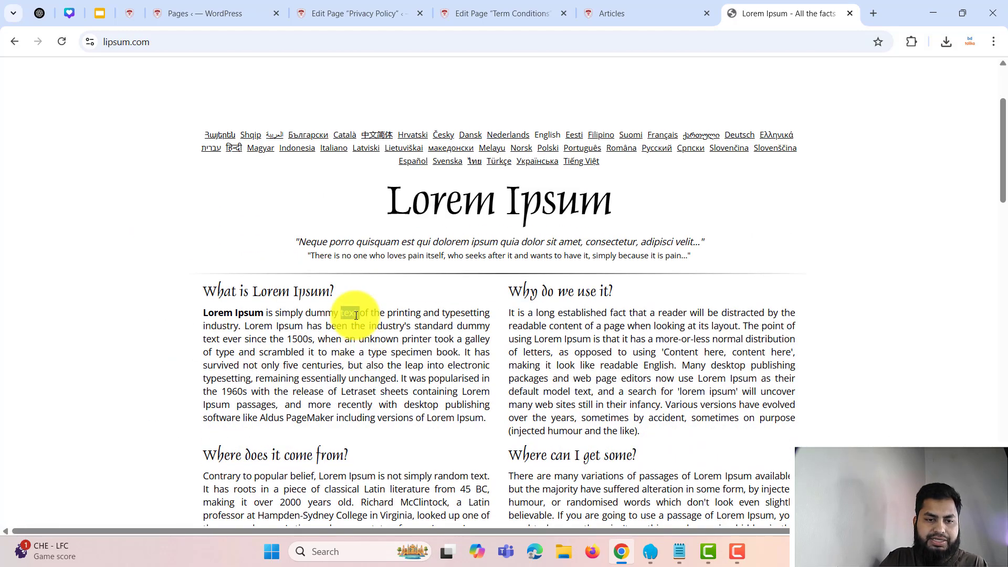
triple_click(356, 315)
key(ctrl+c)
click(494, 13)
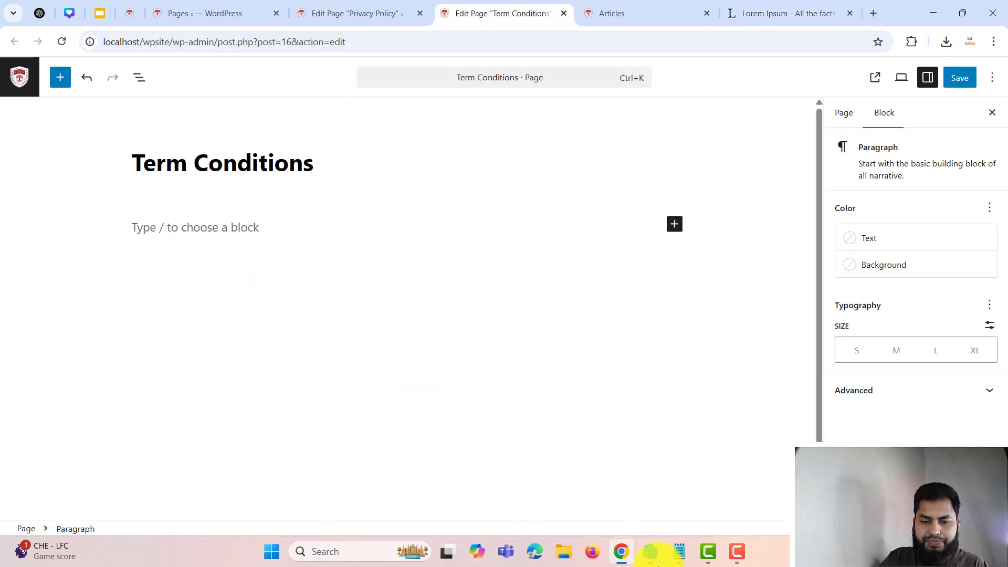
click(229, 222)
key(ctrl+v)
key(Return)
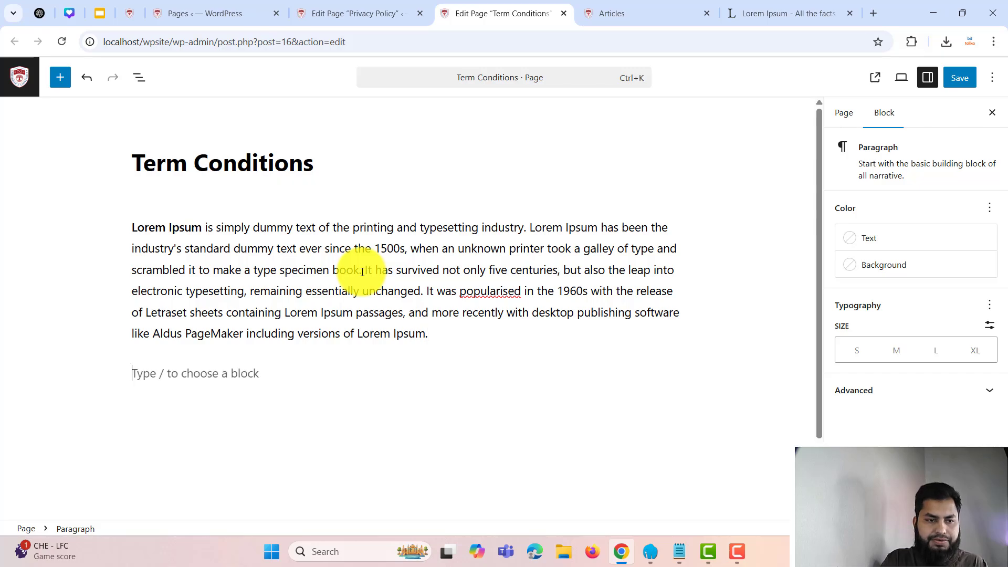
Add several more copies of the Lorem Ipsum paragraph below the first one and remove the trailing empty block.
key(ctrl+v)
key(Return)
key(Return)
key(ctrl+v)
key(Return)
key(ctrl+v)
key(Return)
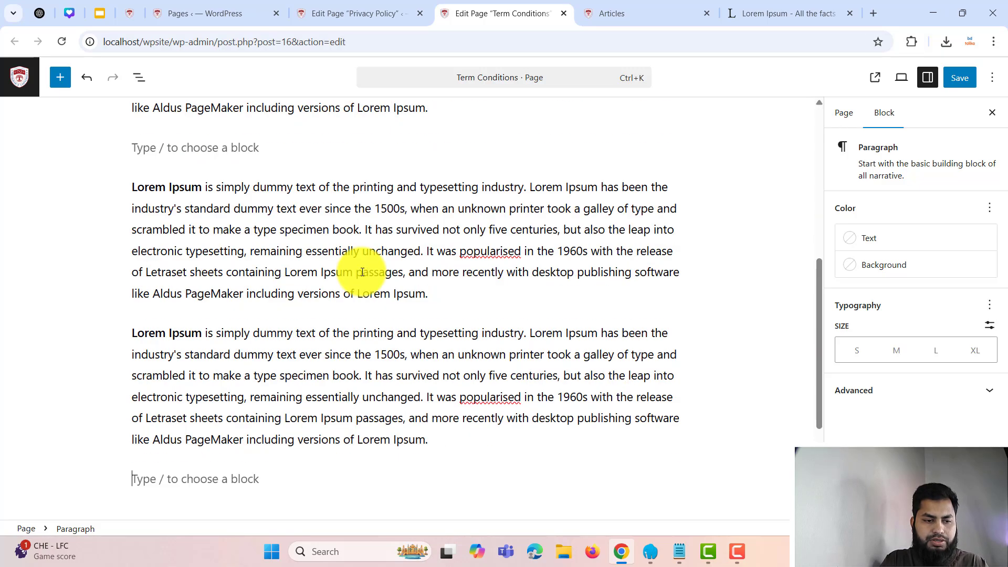
key(BackSpace)
scroll(315, 262, up, 6)
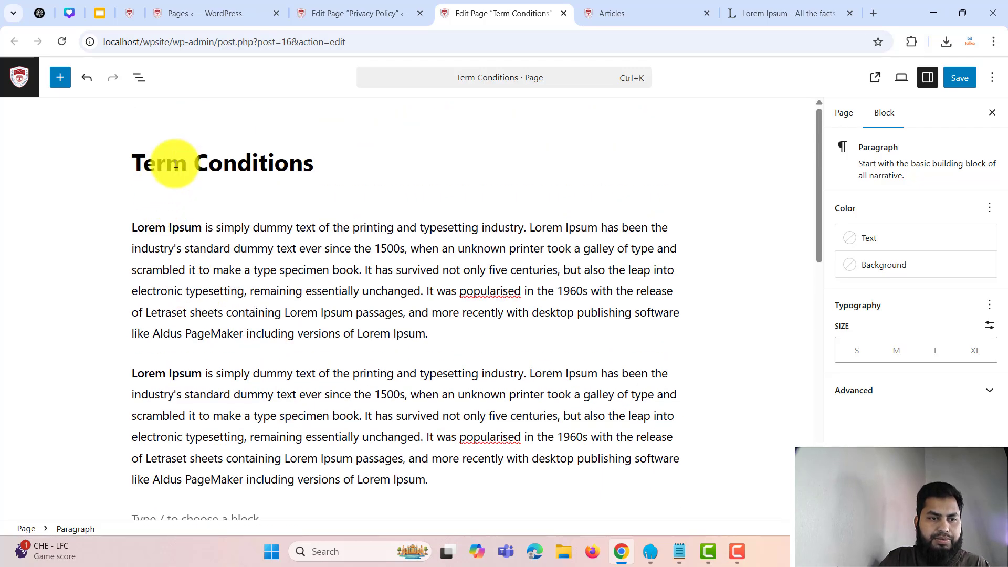
Add the page title "Term Conditions" as a bold line above the first paragraph and save the page.
triple_click(240, 162)
key(ctrl+c)
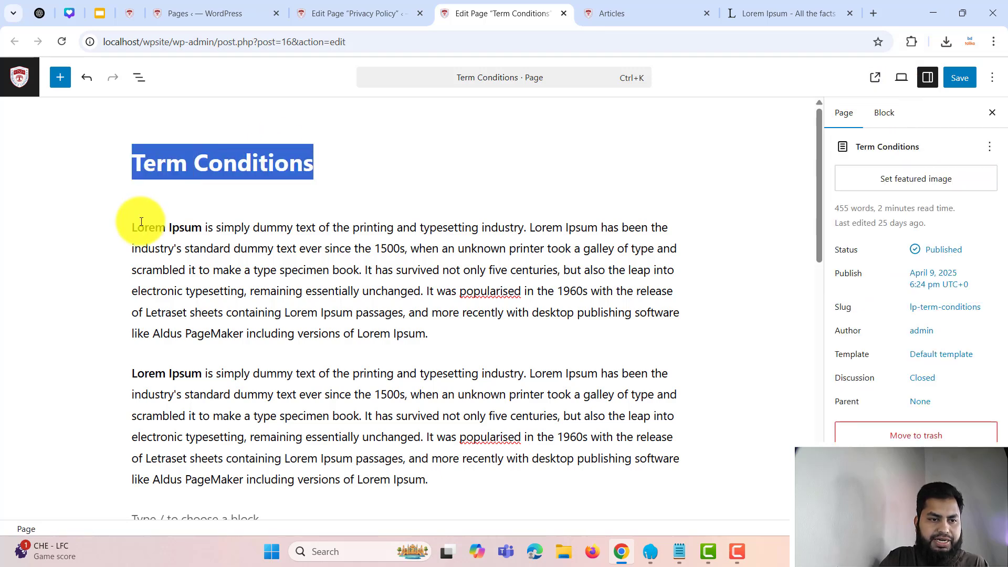
click(135, 228)
key(Return)
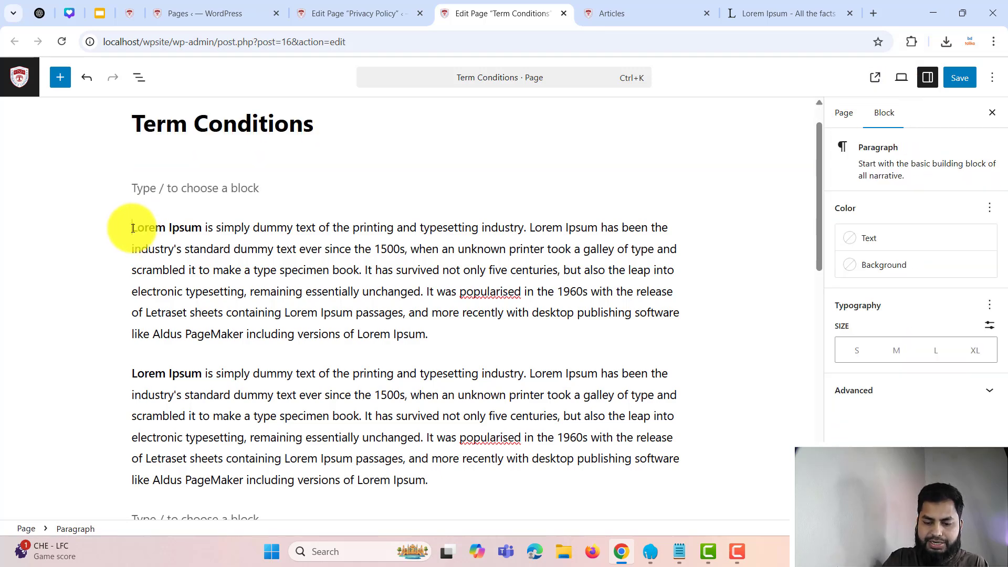
key(ctrl+v)
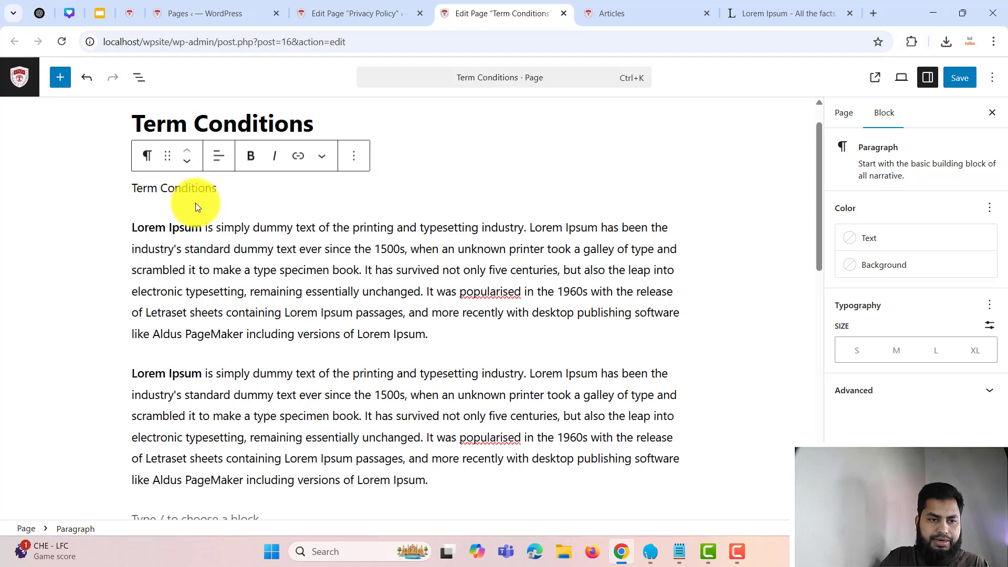
key(ctrl+shift+Left)
key(ctrl+shift+Left)
click(248, 157)
click(252, 214)
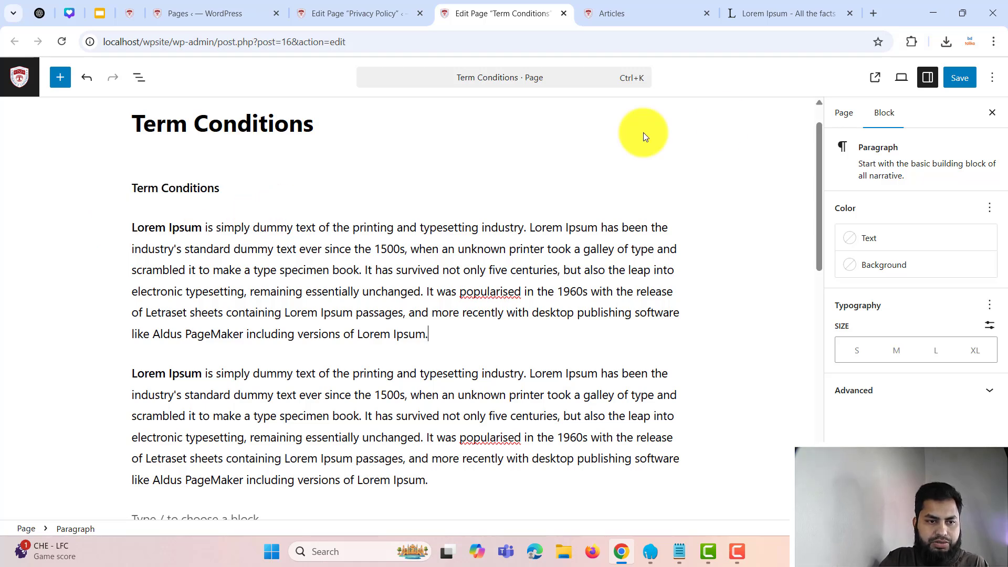
click(964, 79)
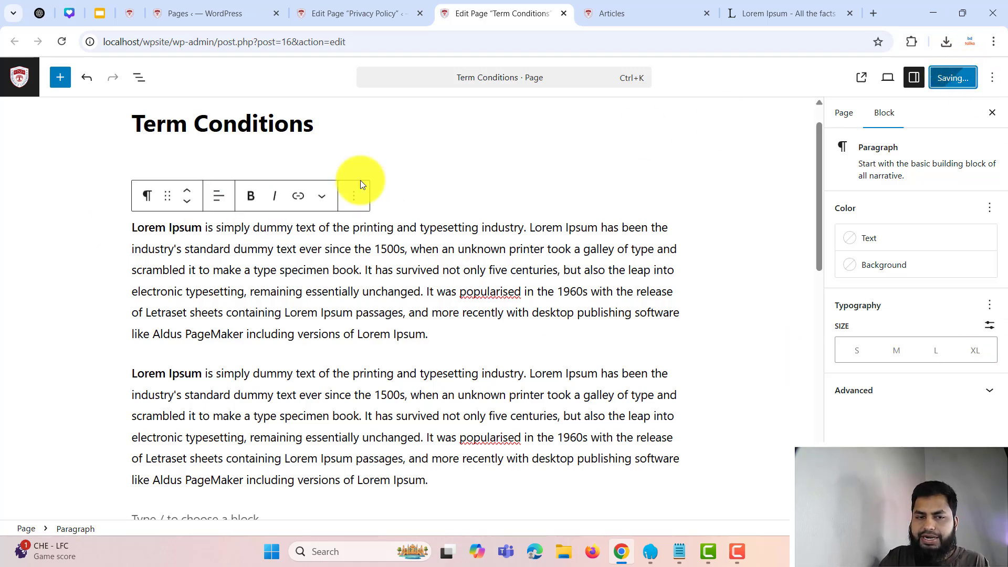
Look through the Privacy Policy text, then check the Links section in the Articles page footer again.
click(362, 12)
scroll(322, 261, down, 15)
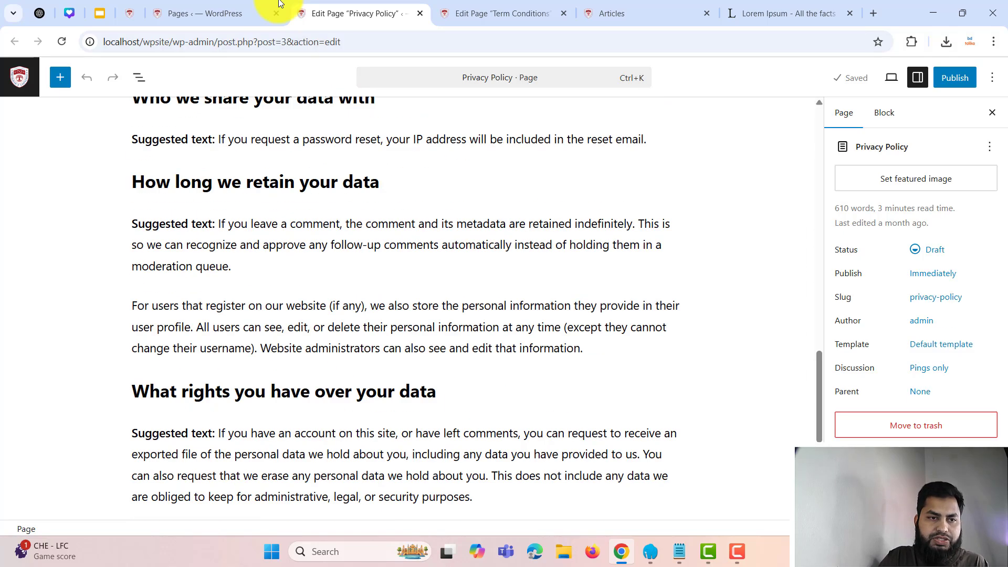
click(220, 13)
scroll(529, 90, up, 1)
scroll(529, 90, up, 3)
click(630, 12)
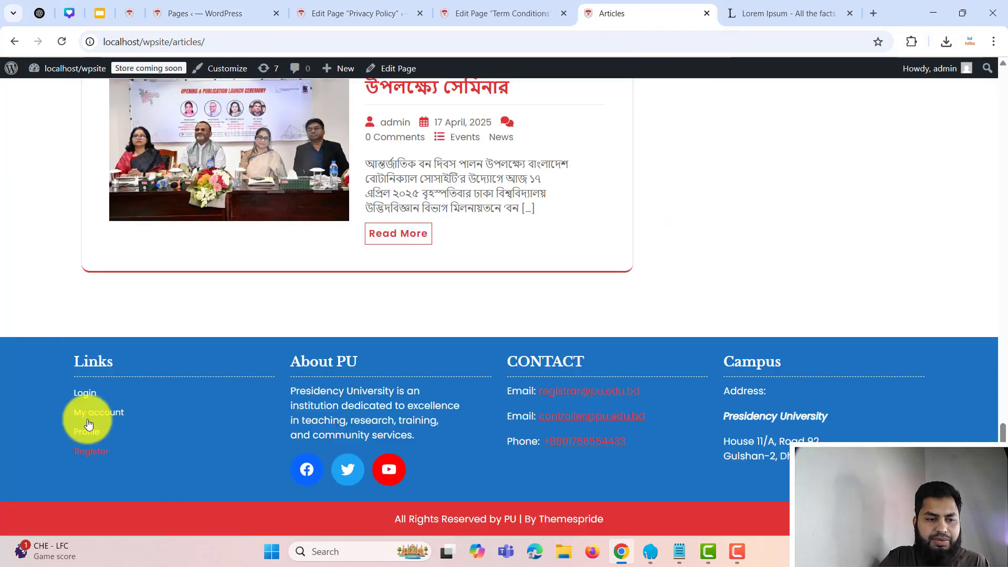
drag(79, 356, 118, 464)
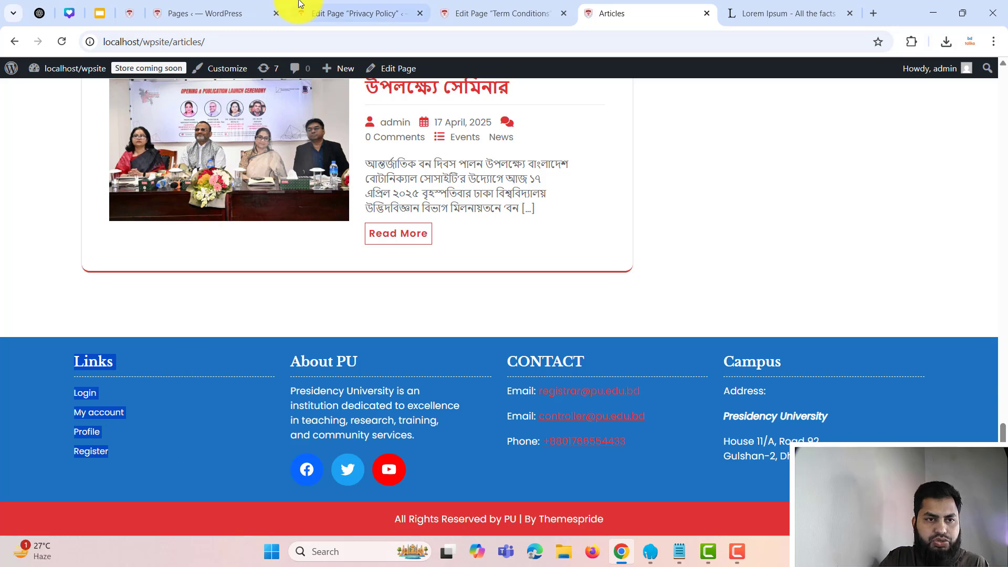
Open the Menus screen in the WordPress admin and close the Privacy Policy and Term Conditions editor tabs.
click(215, 13)
scroll(27, 415, down, 3)
mouse_move(50, 360)
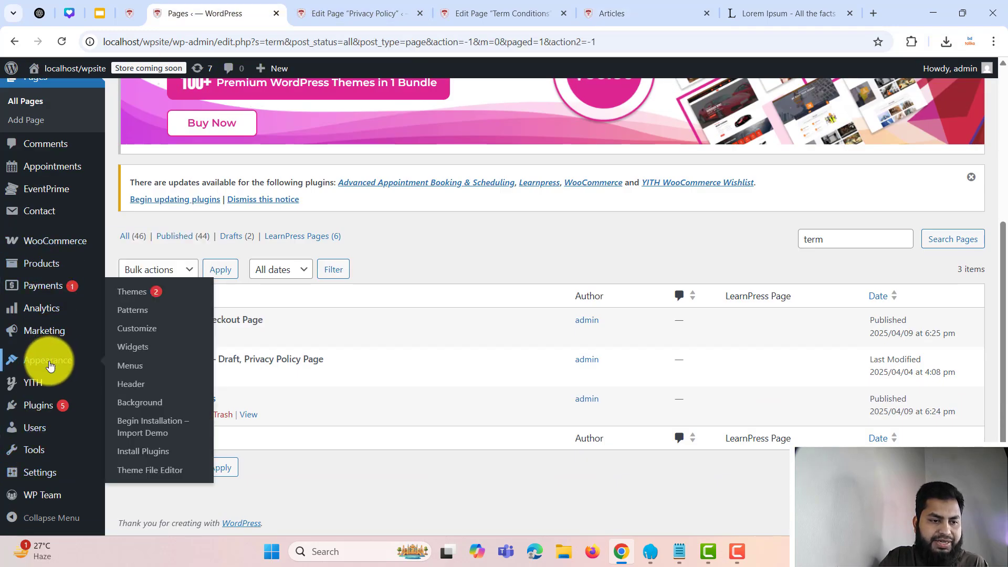
click(128, 367)
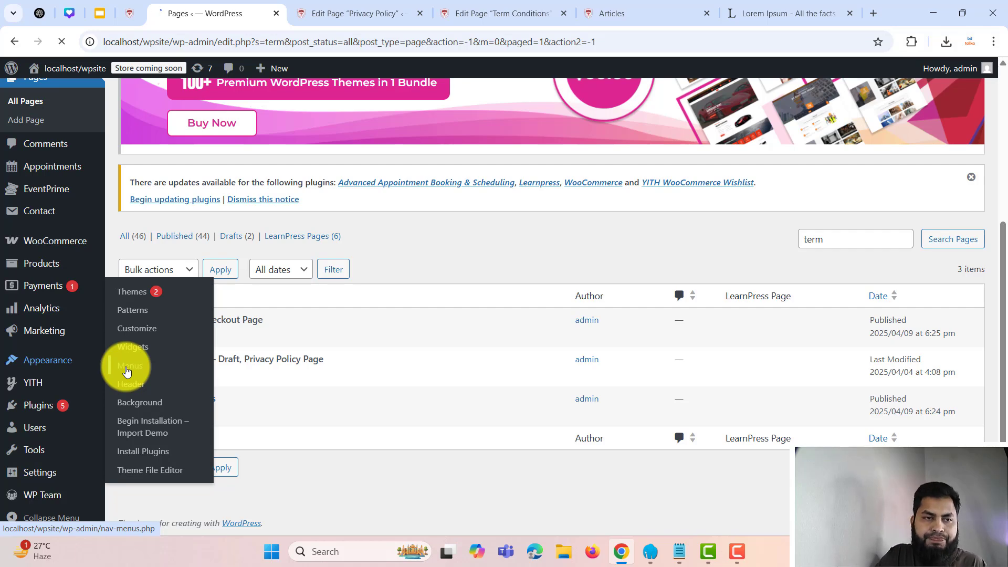
click(394, 13)
click(423, 16)
click(423, 16)
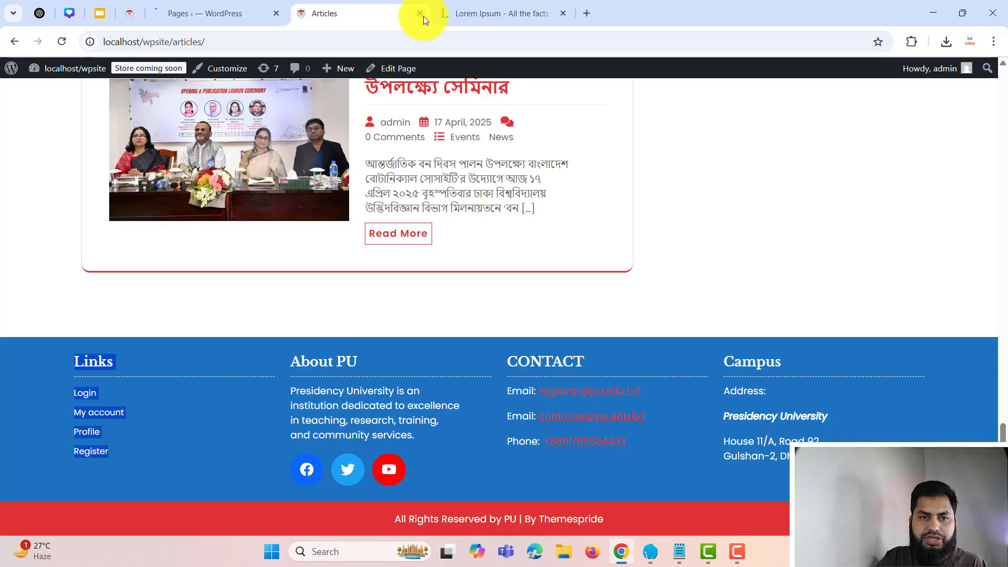
click(233, 13)
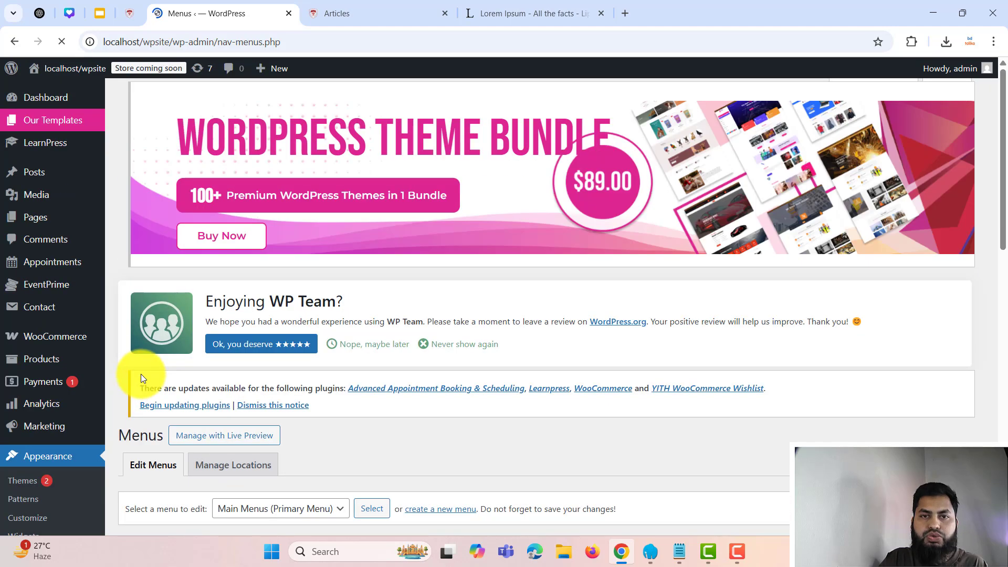
Look over the Main Menus structure and load the Footer Menu for editing instead.
scroll(559, 299, down, 9)
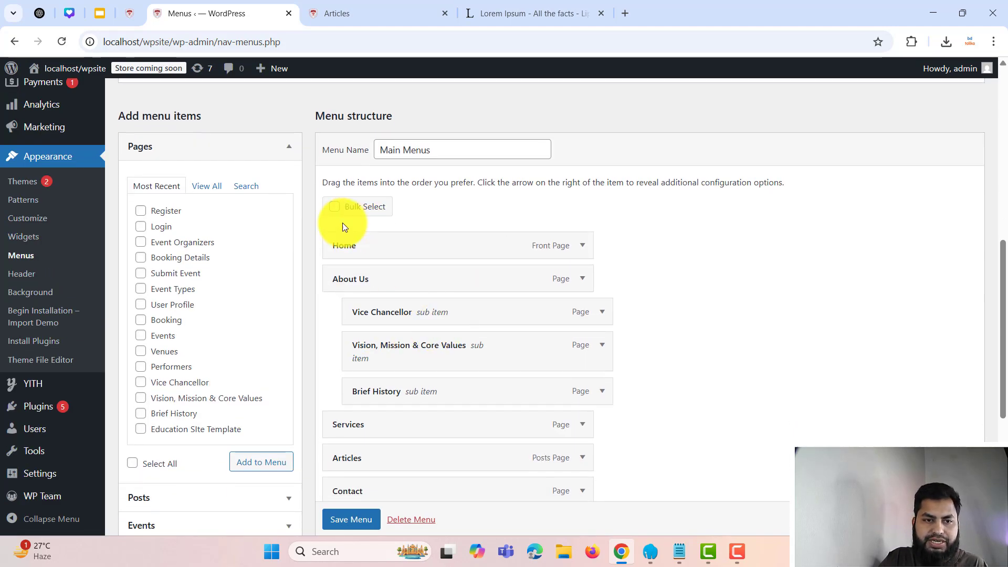
scroll(342, 227, up, 4)
click(265, 261)
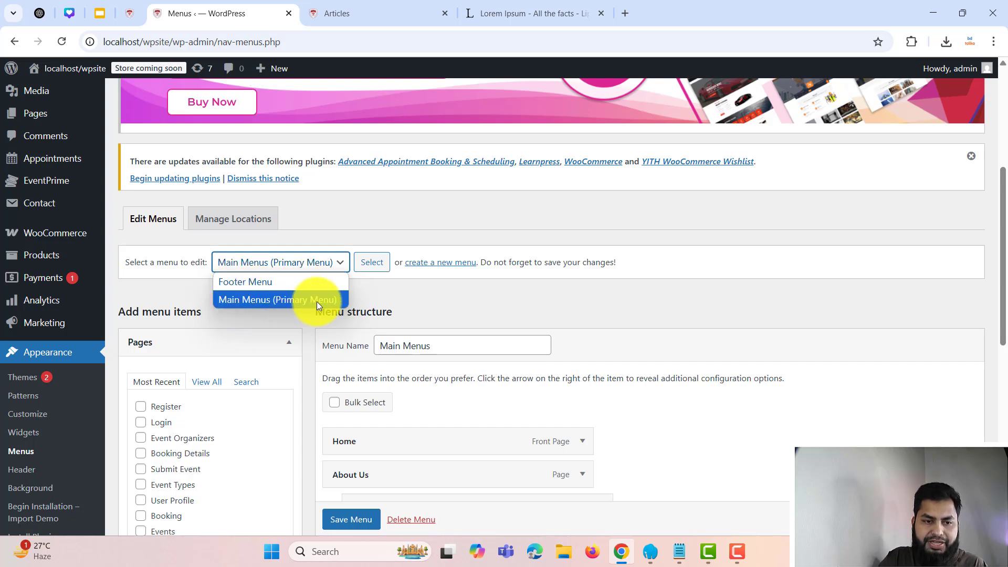
click(241, 283)
click(372, 264)
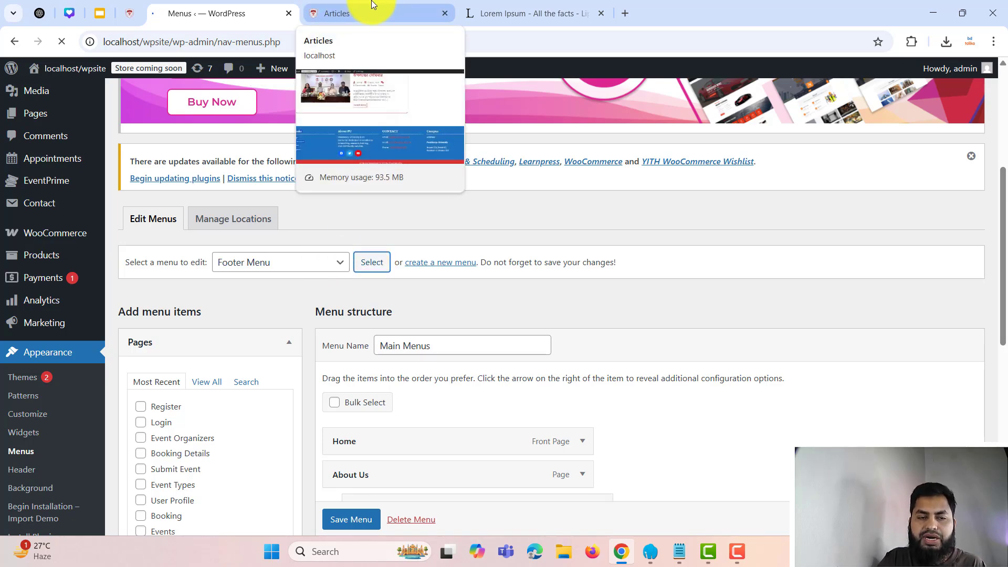
Compare the Links section in the Articles page footer with the items in the Footer Menu structure.
click(362, 14)
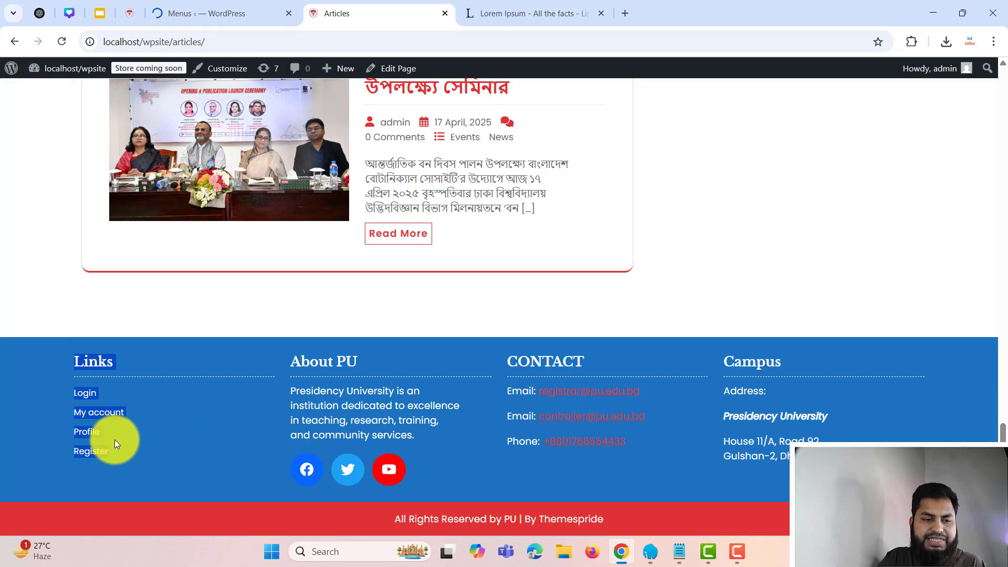
click(112, 475)
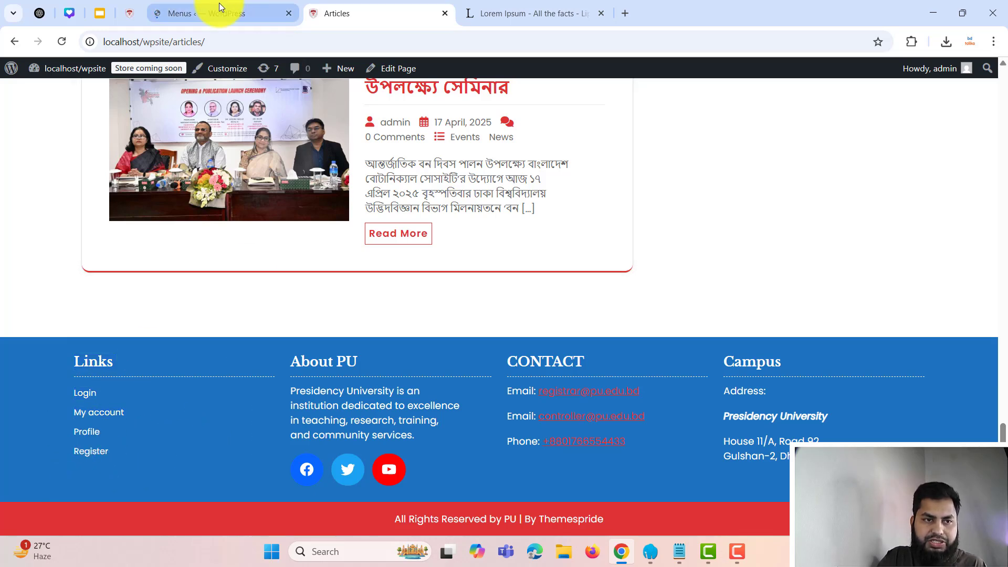
click(190, 4)
scroll(265, 308, down, 10)
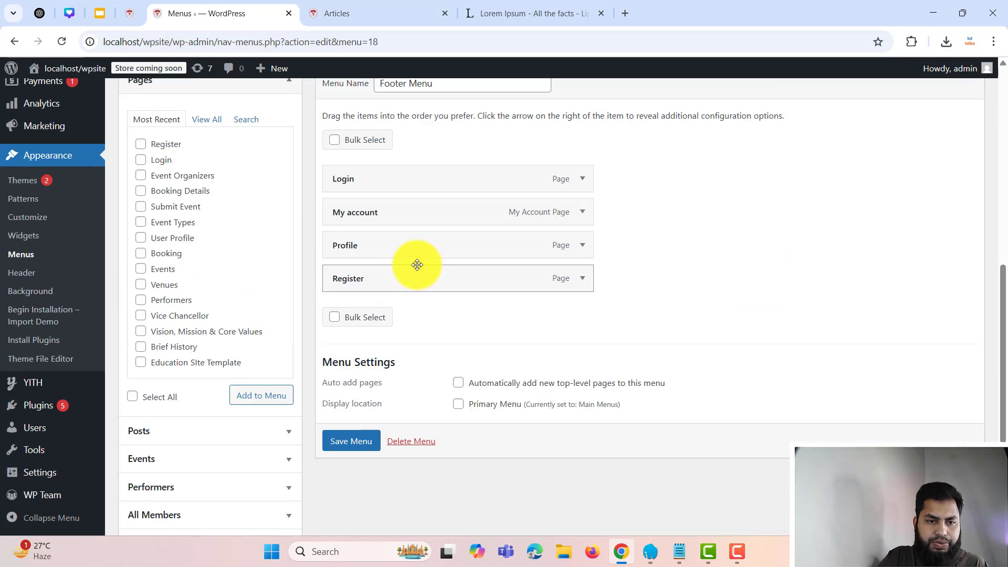
scroll(336, 231, up, 1)
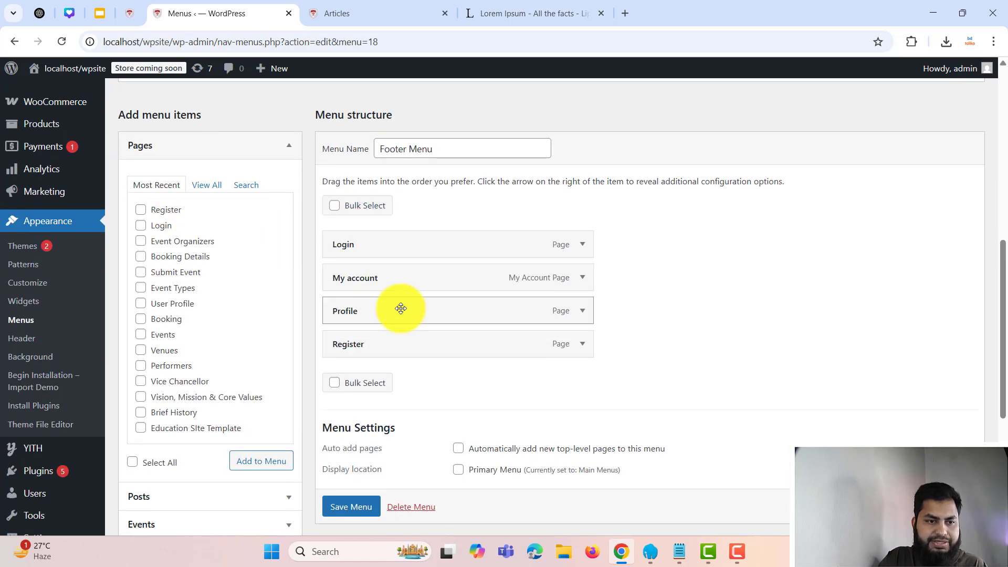
scroll(169, 265, down, 2)
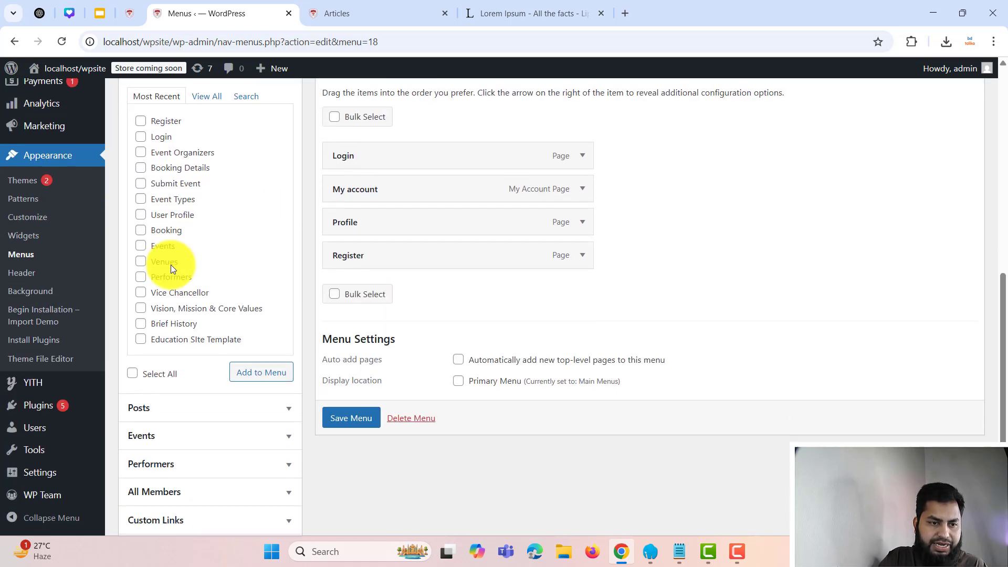
scroll(220, 291, up, 2)
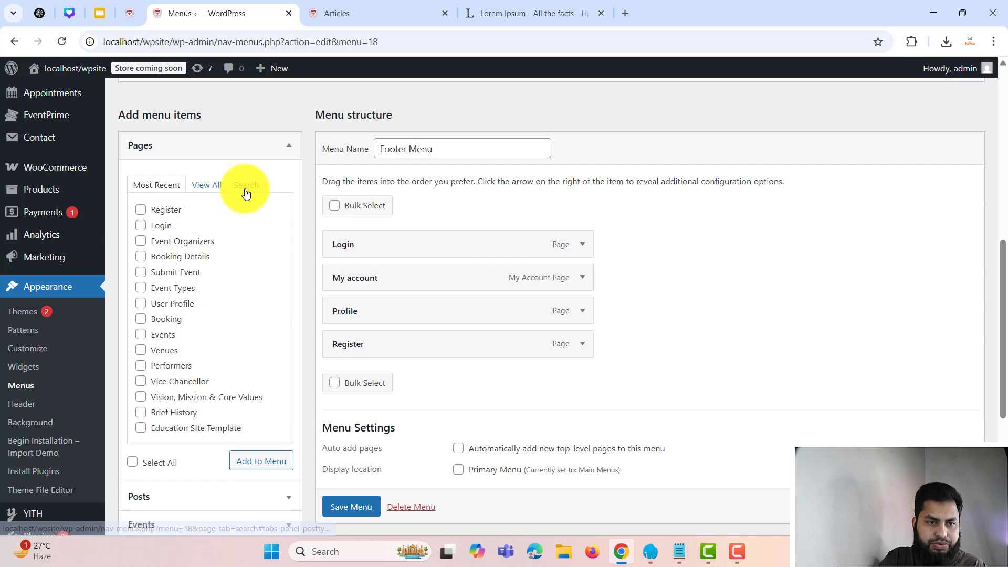
Add the Term Conditions page to the Footer Menu from the full list of pages.
click(212, 192)
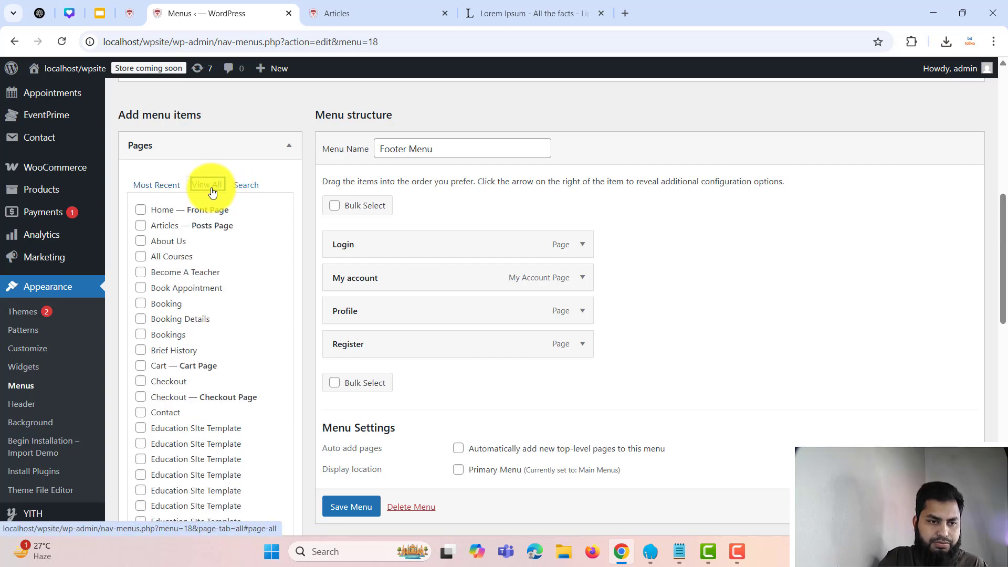
scroll(194, 221, down, 8)
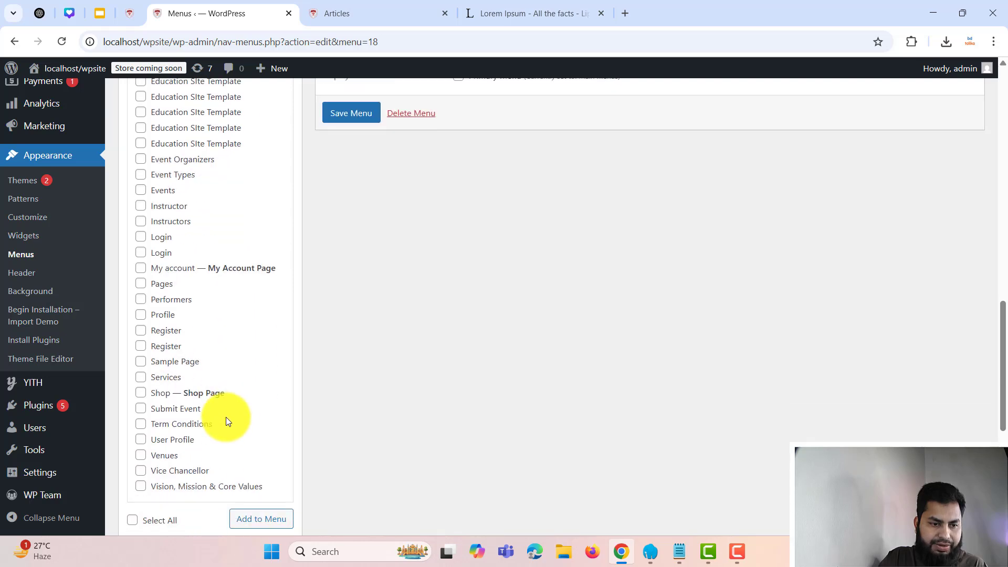
click(142, 424)
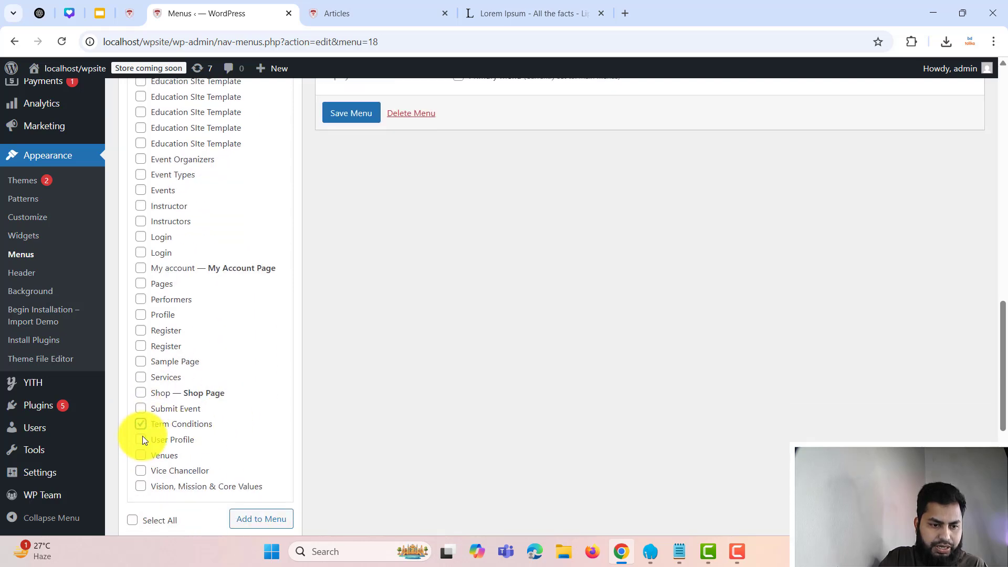
scroll(157, 327, up, 3)
scroll(154, 320, up, 4)
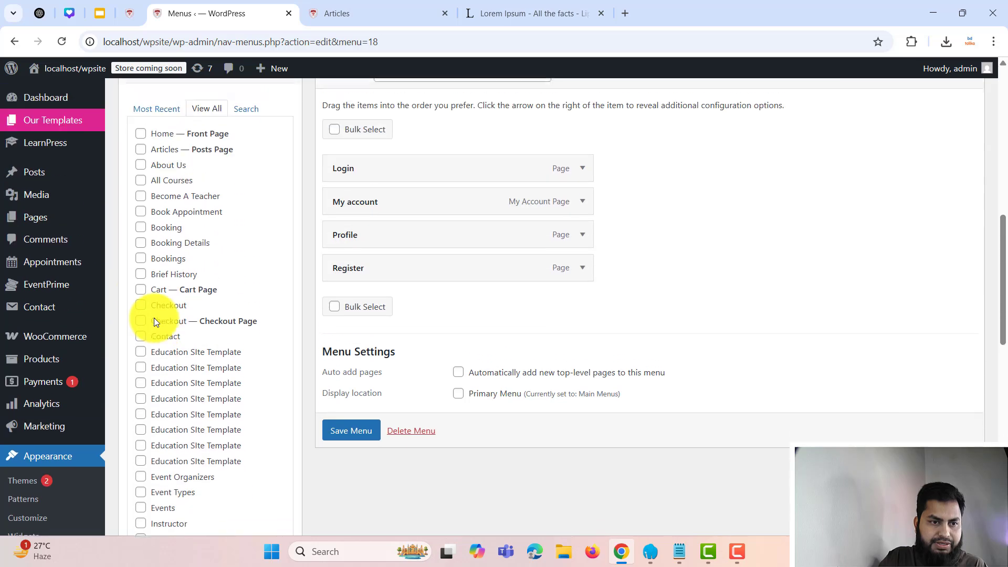
scroll(155, 177, down, 8)
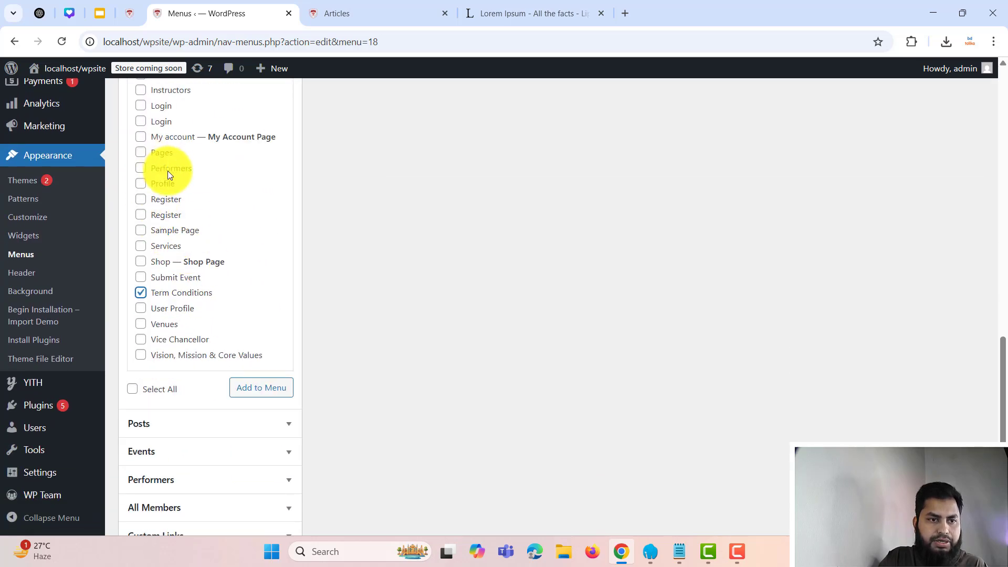
scroll(168, 171, up, 1)
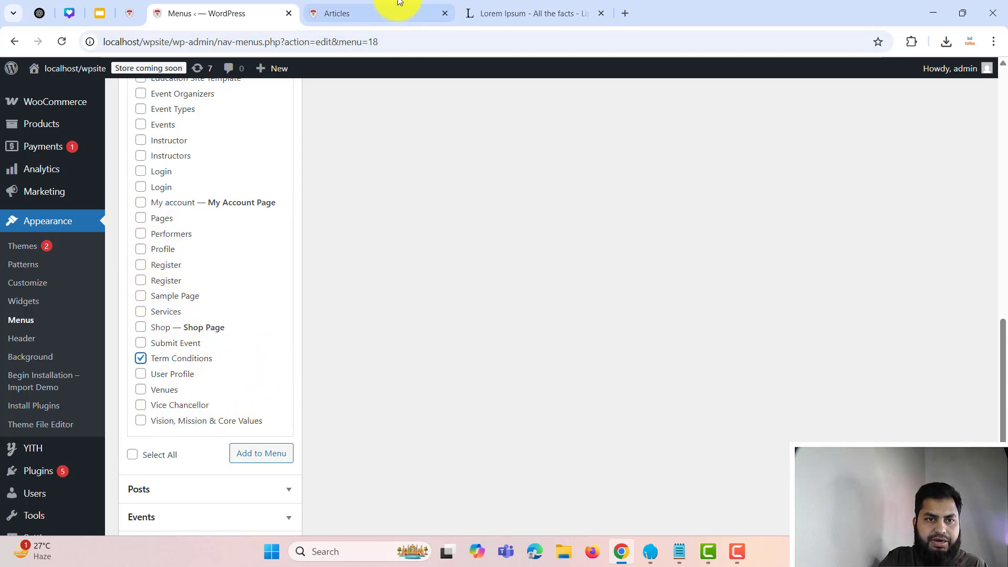
click(341, 13)
click(276, 11)
scroll(231, 299, down, 2)
scroll(249, 376, up, 6)
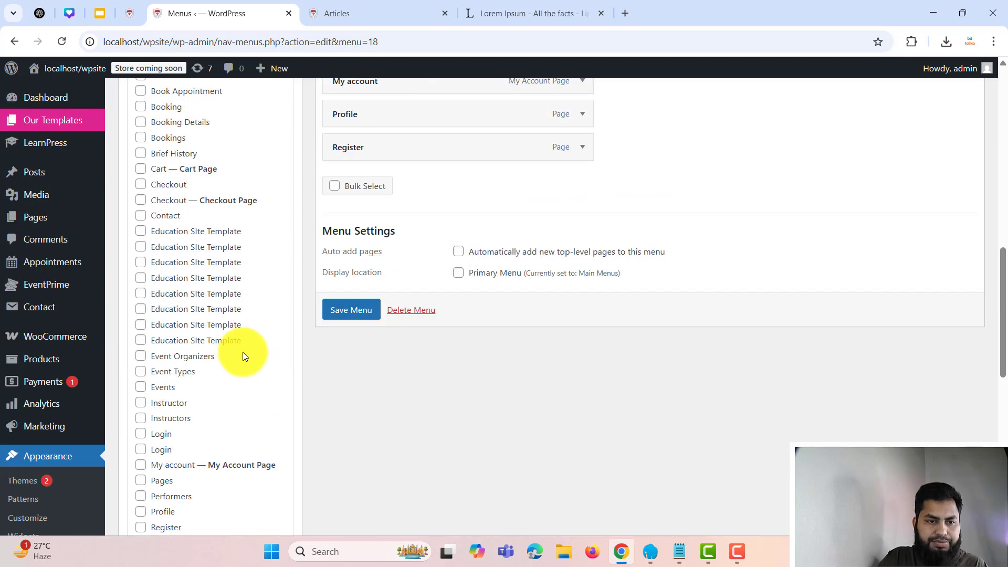
scroll(257, 353, down, 5)
click(265, 388)
Check the updated Footer Menu structure and save the menu.
scroll(510, 331, up, 5)
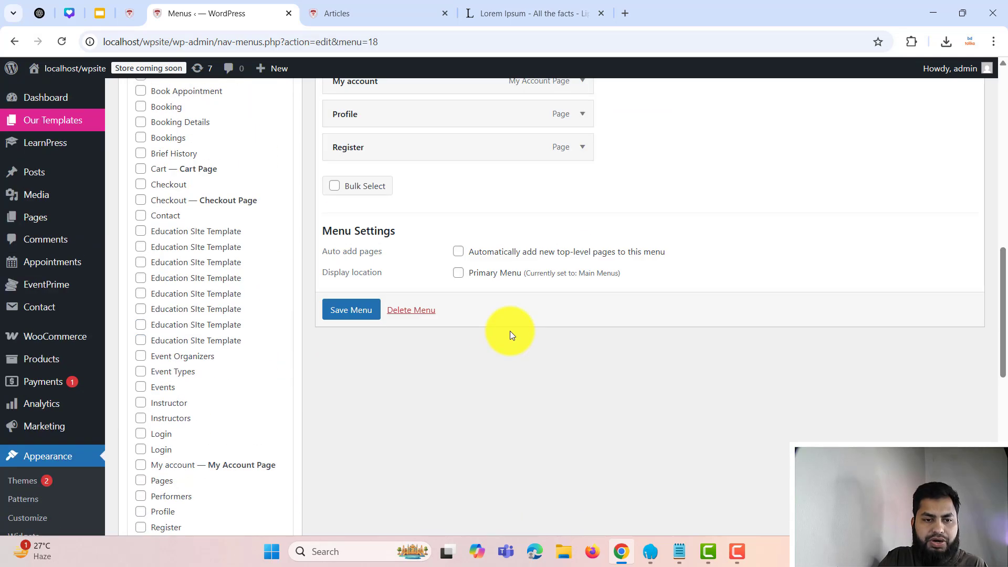
scroll(455, 336, up, 1)
scroll(455, 334, up, 2)
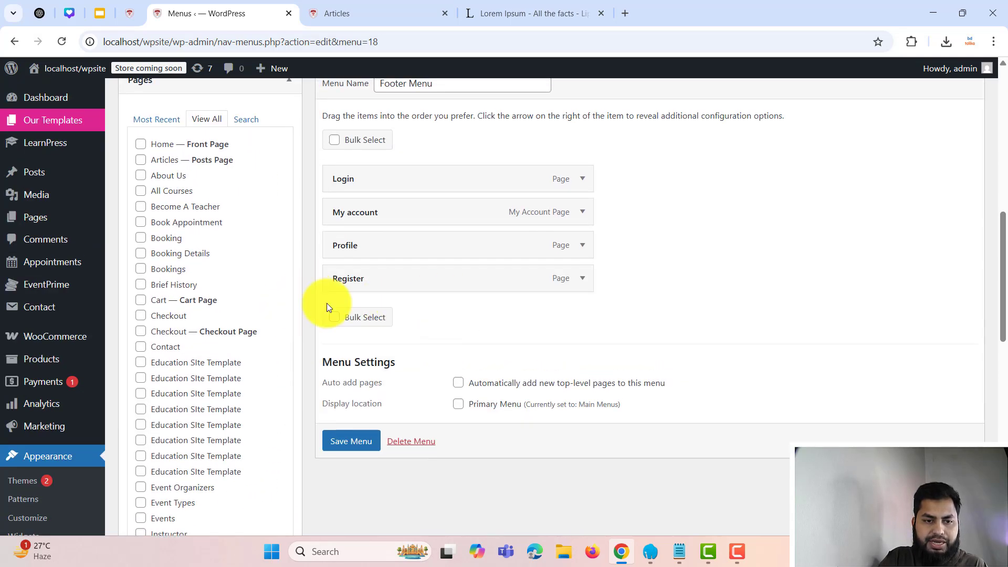
scroll(429, 311, down, 1)
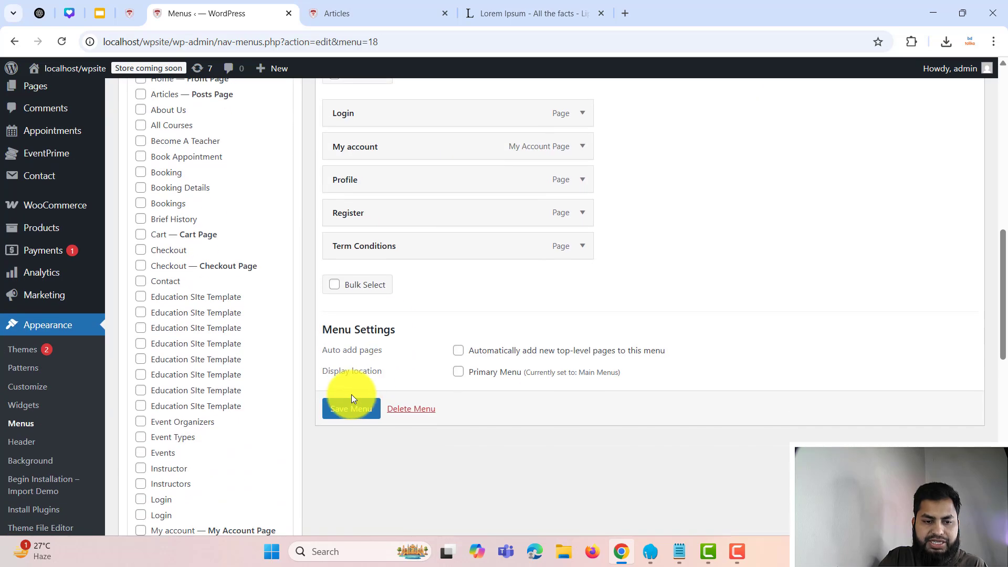
click(351, 414)
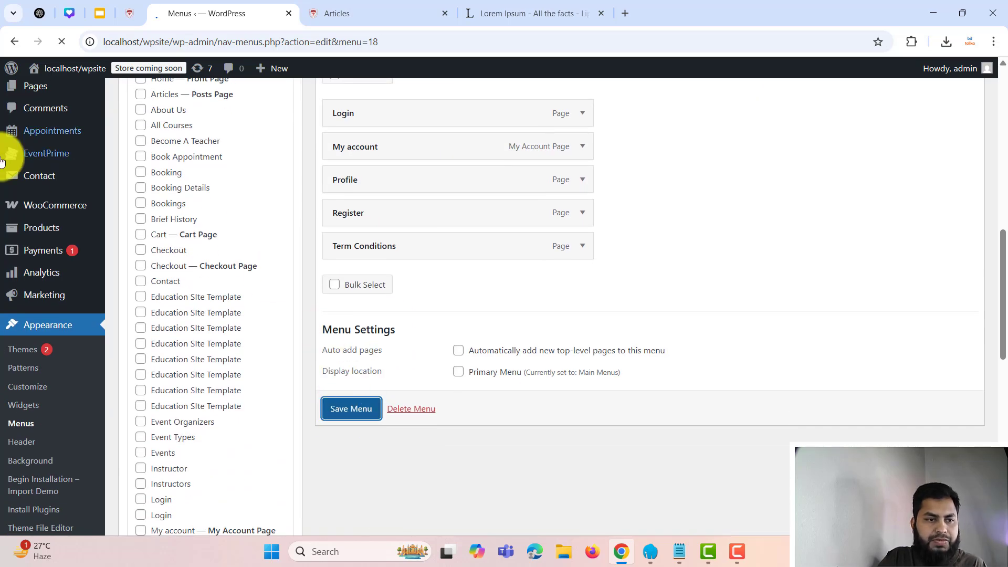
Open the list of all pages in the WordPress admin and reload the Articles page on the site.
mouse_move(48, 224)
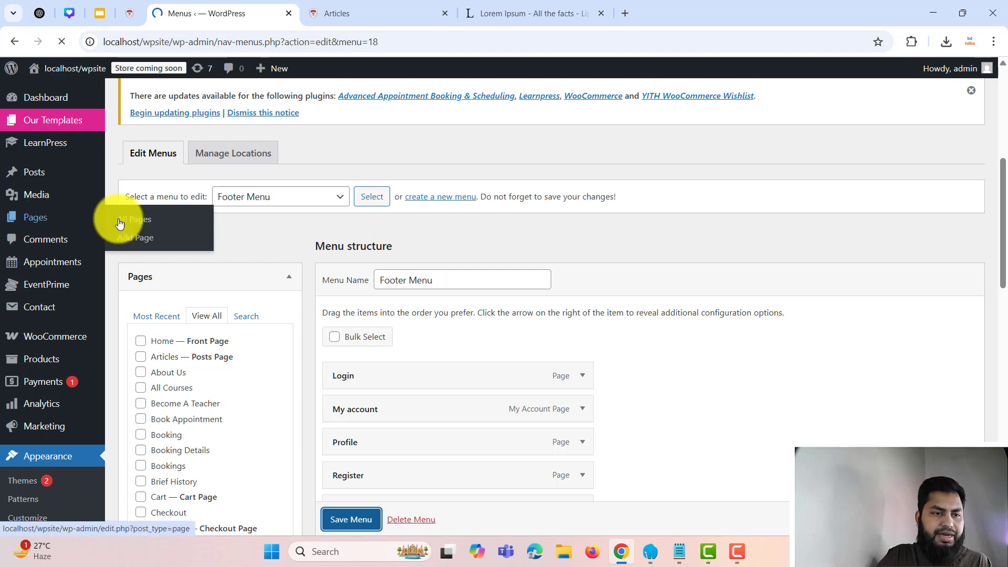
right_click(126, 220)
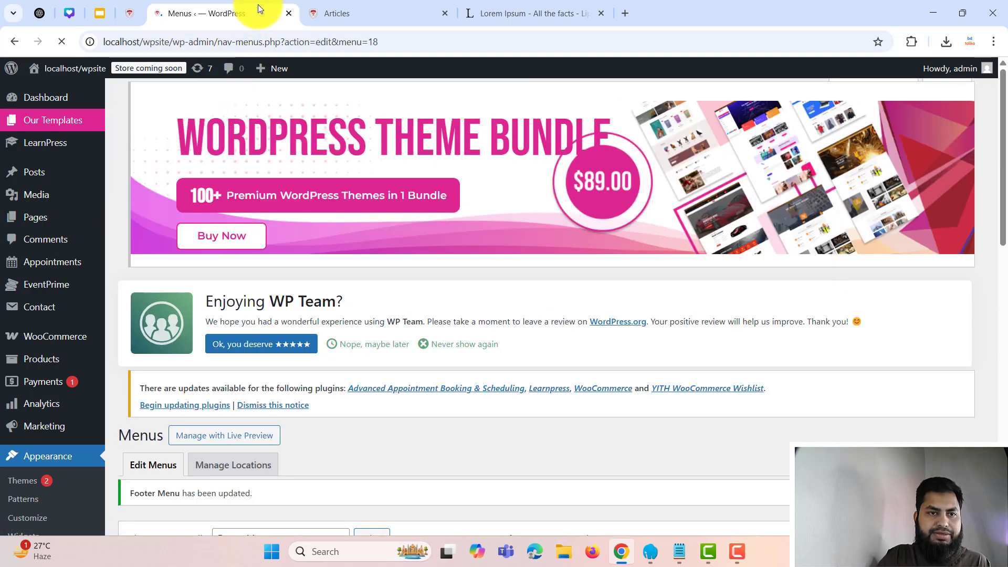
scroll(310, 266, down, 5)
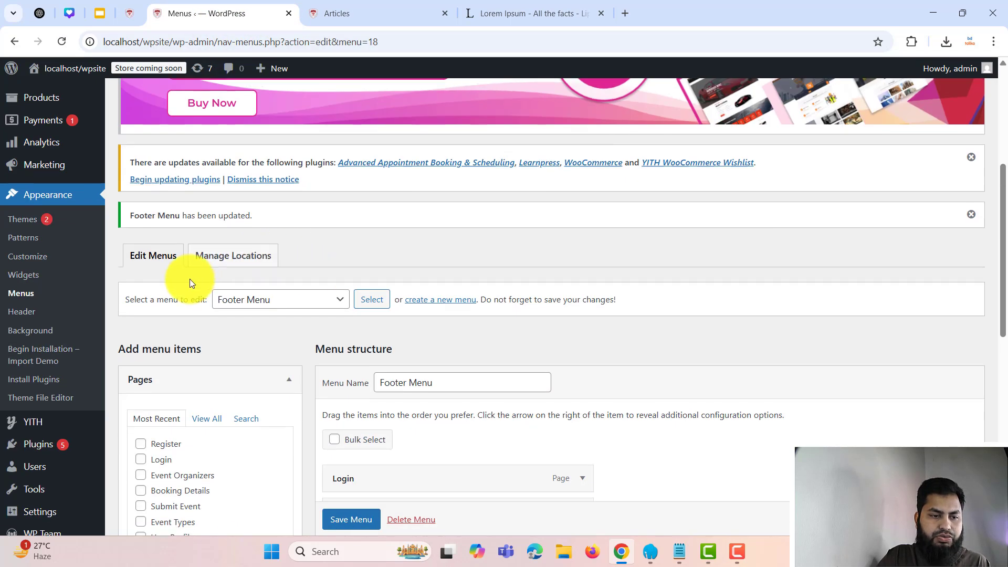
scroll(190, 278, up, 5)
mouse_move(49, 217)
click(141, 221)
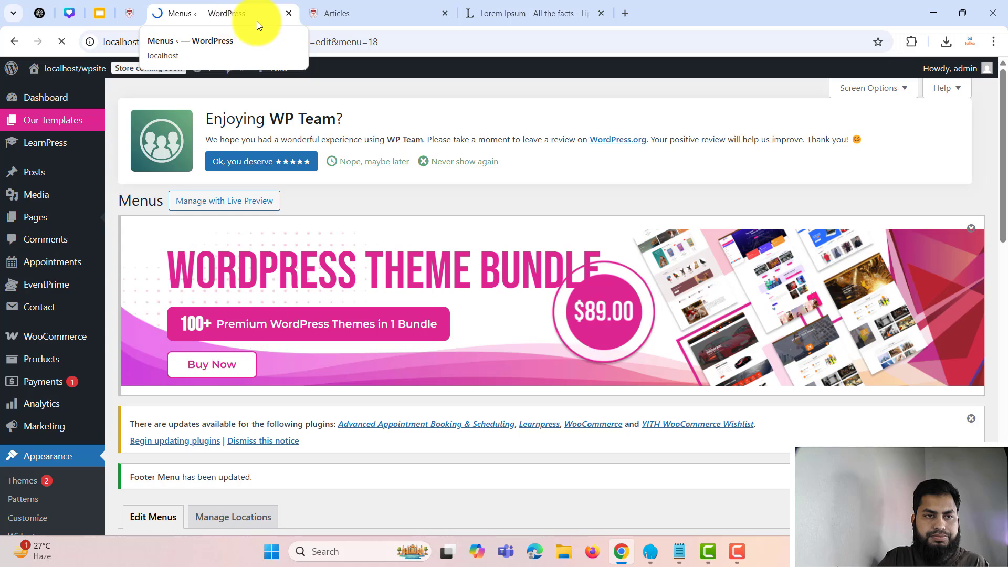
click(368, 15)
click(59, 42)
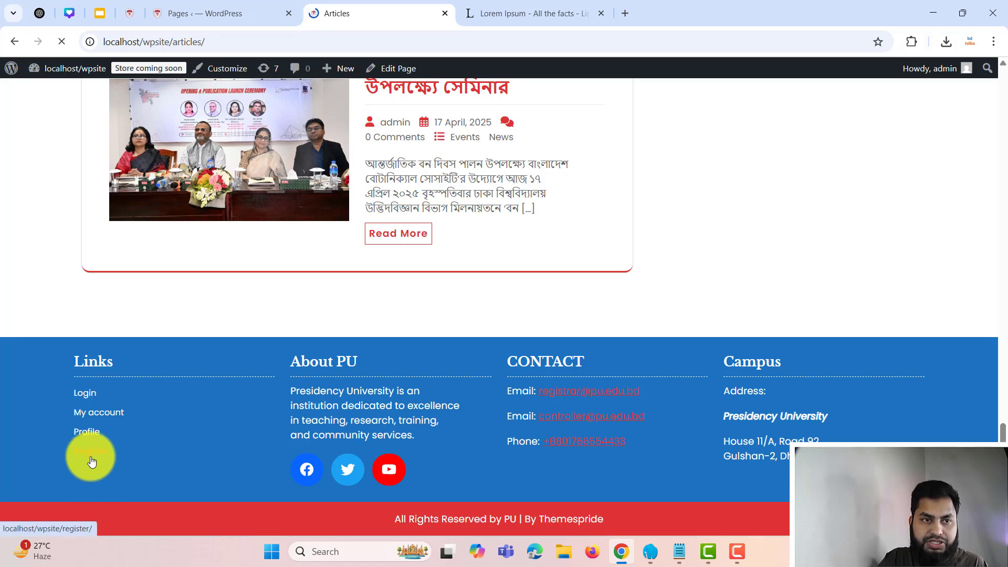
Search the WordPress pages list for "term".
click(226, 13)
scroll(350, 260, down, 5)
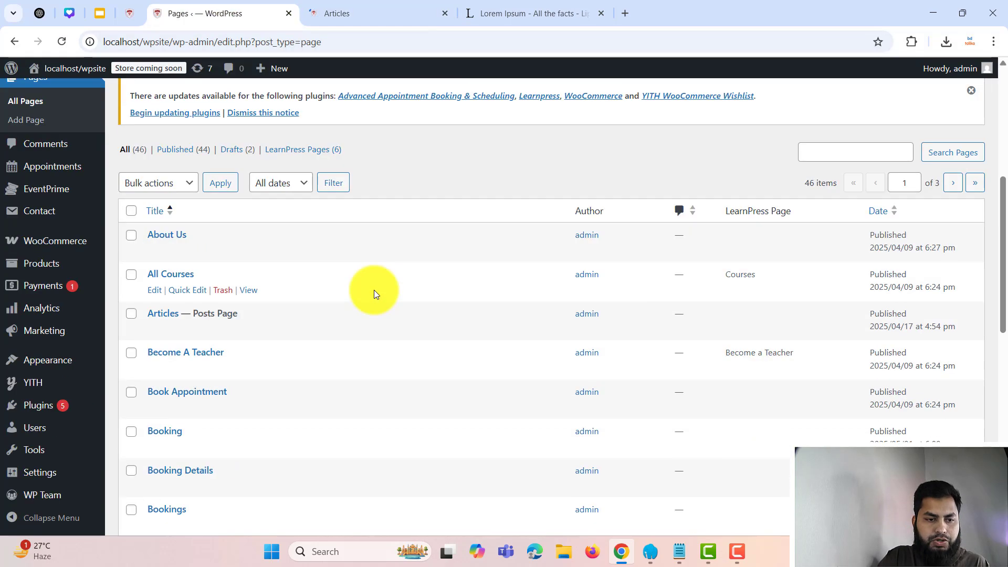
click(828, 153)
text(term)
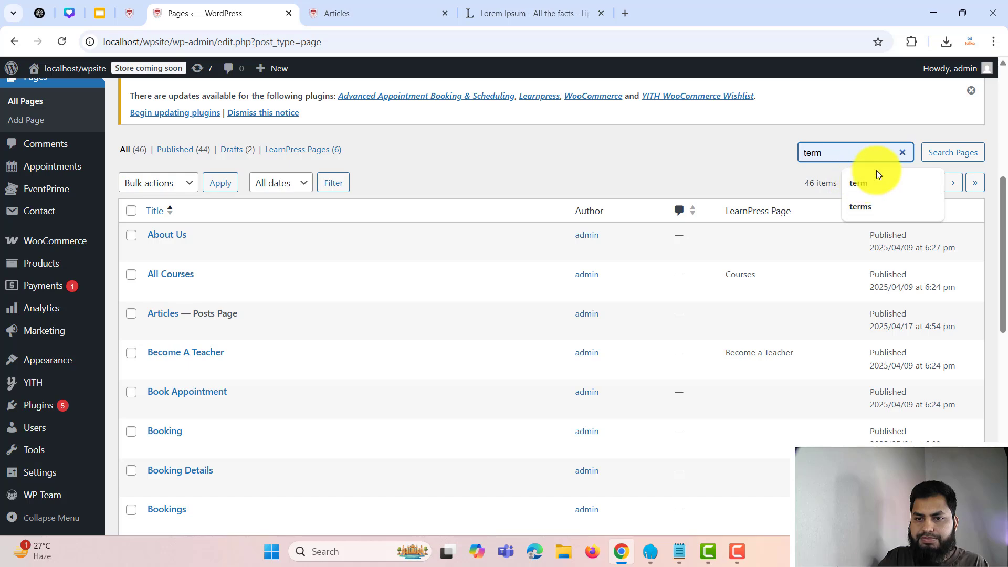
click(868, 181)
click(952, 153)
Open the Term Conditions page from the Articles page's footer links and look through its text.
click(388, 14)
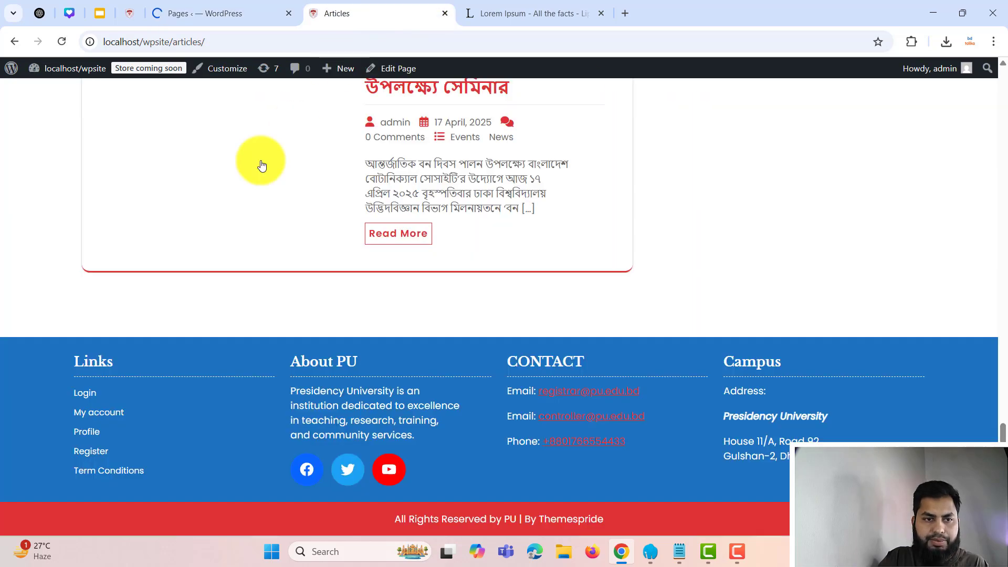
click(116, 475)
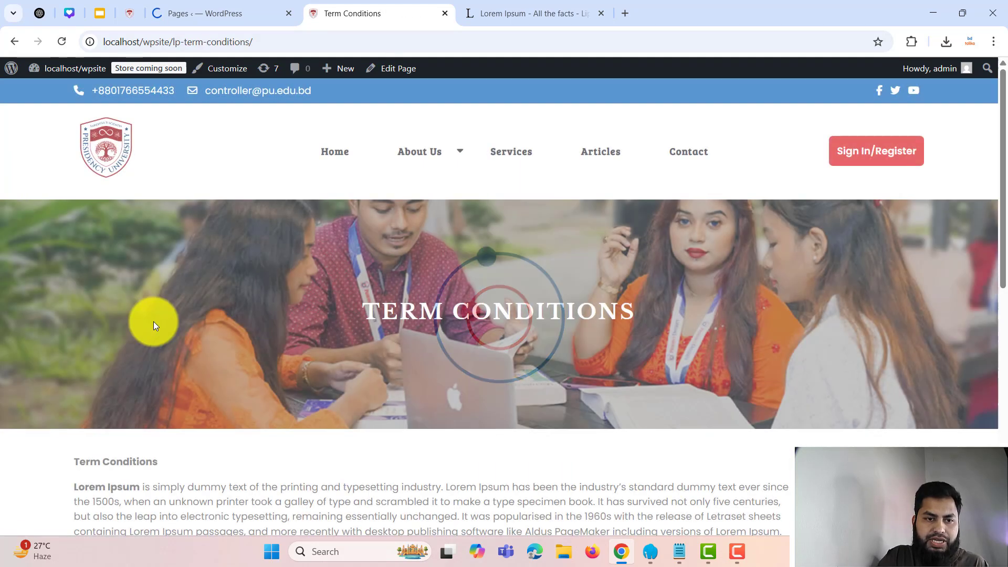
scroll(689, 267, down, 4)
drag(232, 182, 494, 437)
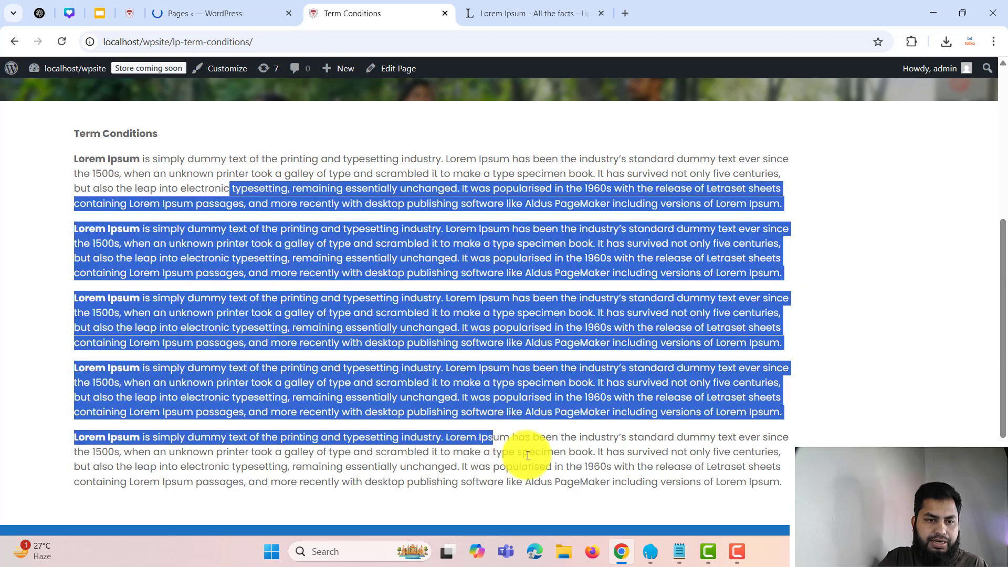
scroll(422, 294, down, 3)
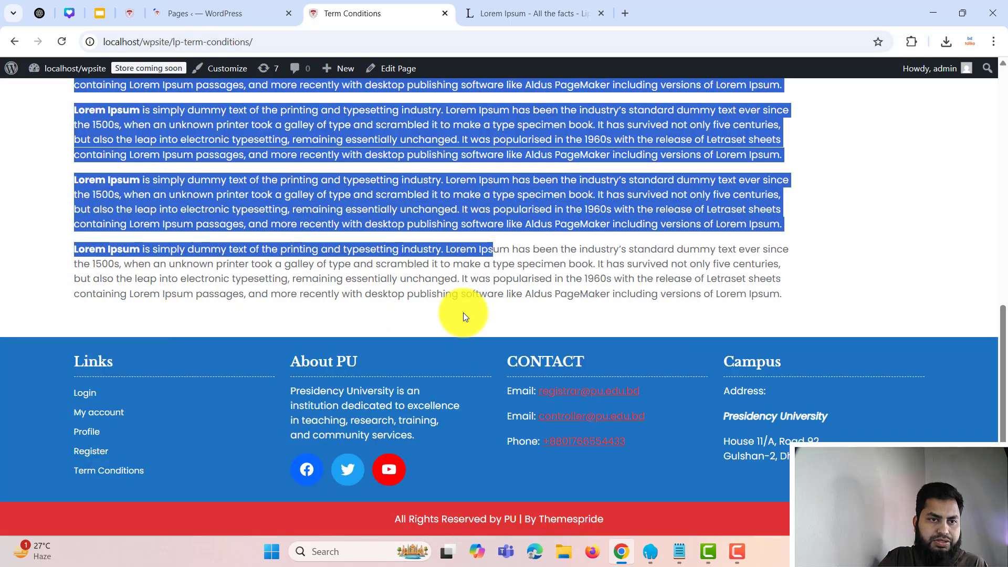
scroll(248, 326, up, 10)
Quick-edit the Privacy Policy draft in the page search results, set its status to Published and update it.
click(252, 13)
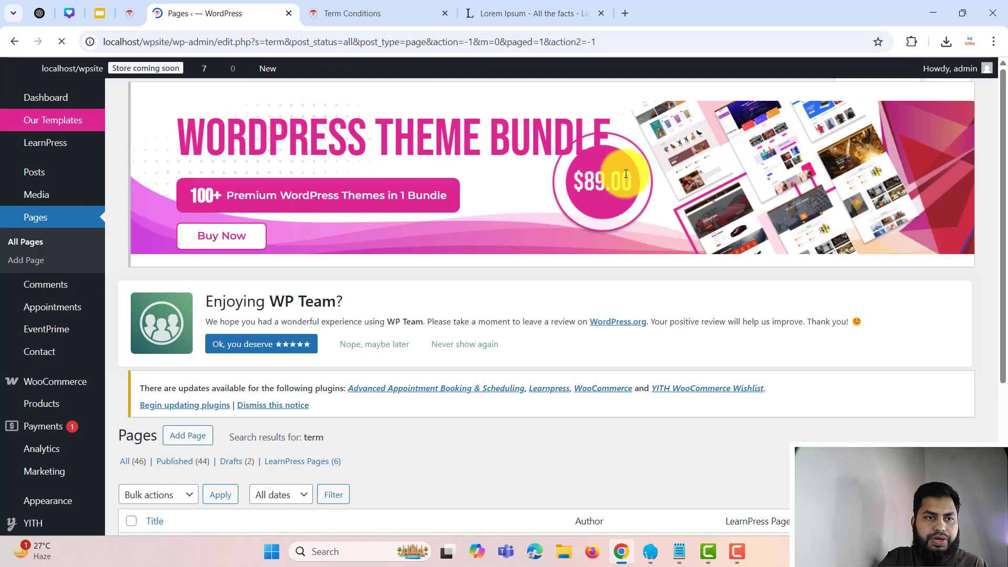
scroll(515, 263, down, 5)
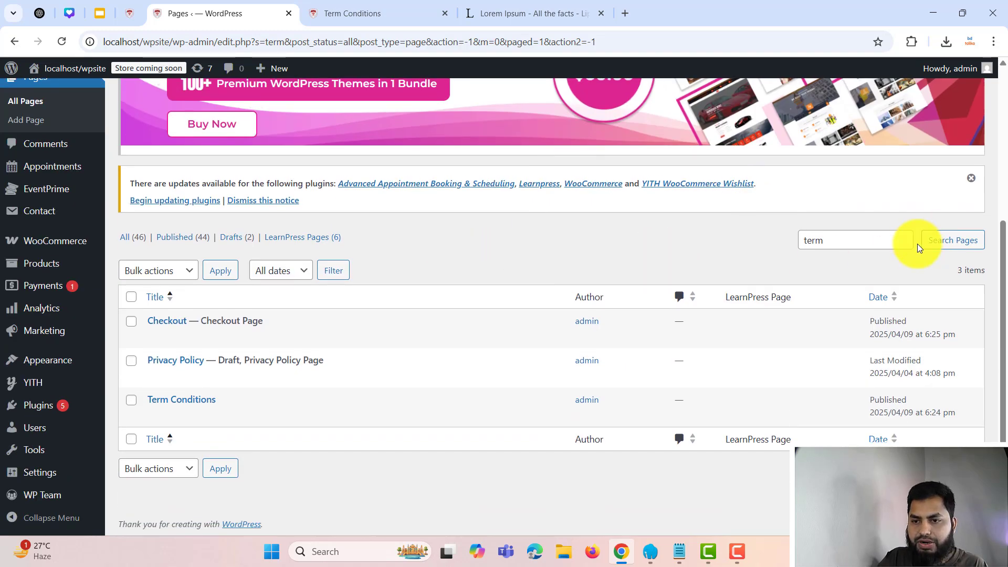
scroll(828, 162, up, 5)
scroll(186, 232, down, 5)
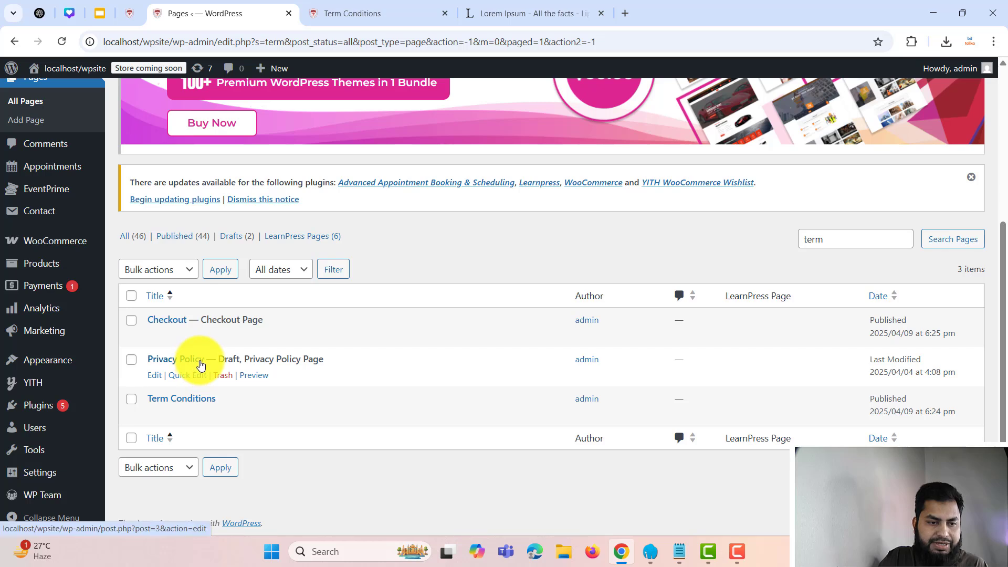
drag(219, 359, 235, 359)
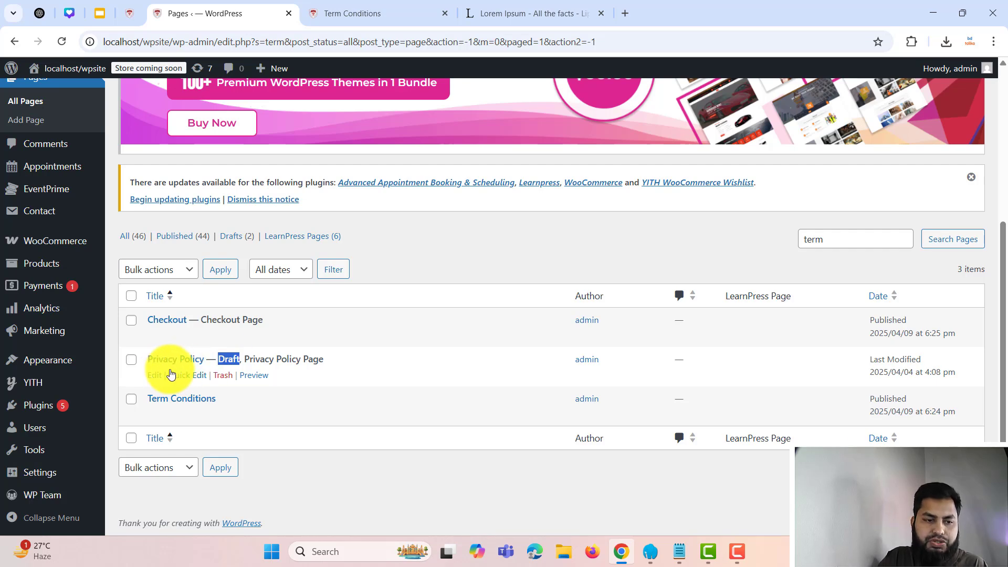
click(190, 375)
scroll(461, 347, down, 2)
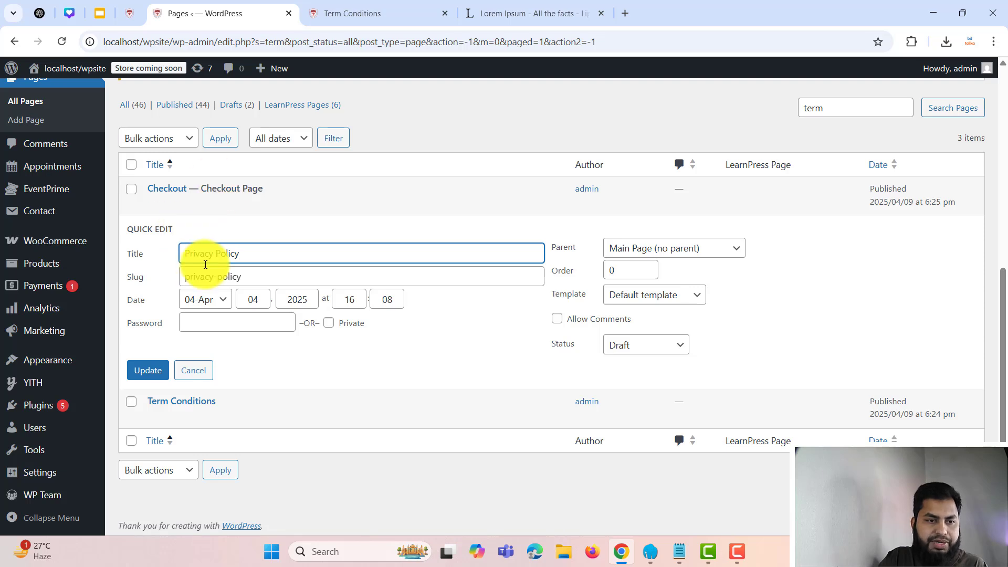
scroll(212, 265, up, 1)
click(630, 412)
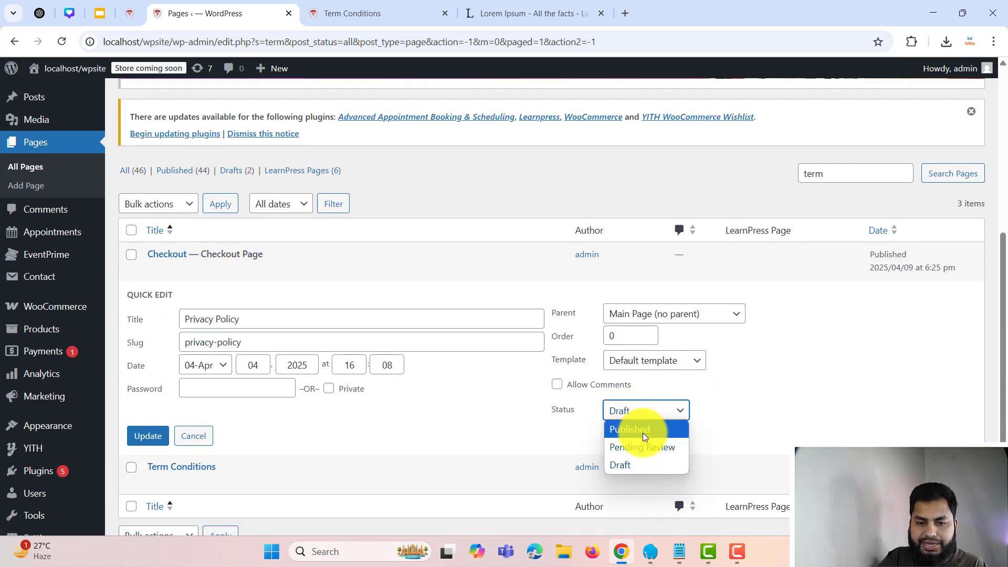
click(643, 431)
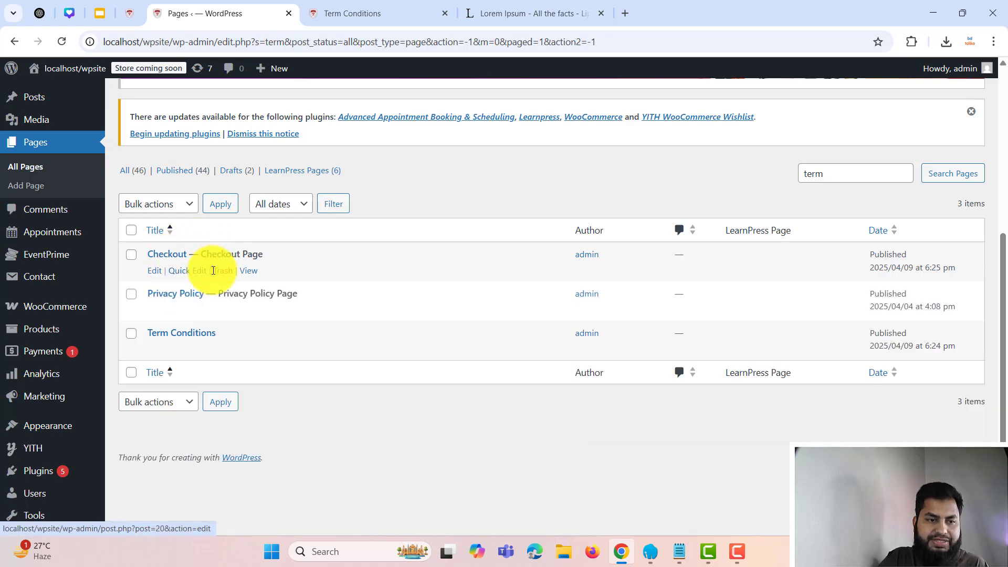
Open the WordPress menu editor on the Footer Menu and look over its items and the most recent pages.
scroll(47, 393, down, 2)
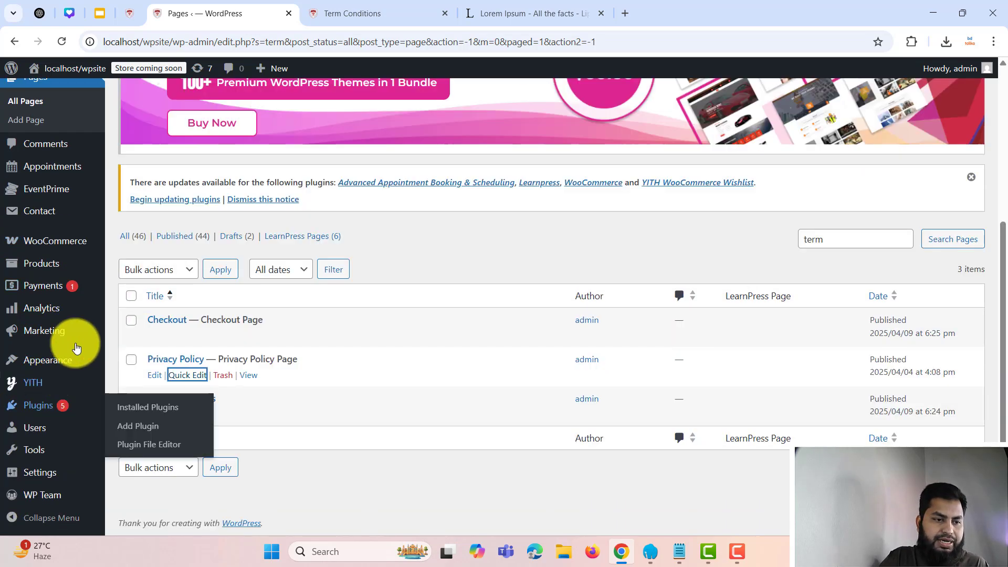
mouse_move(45, 360)
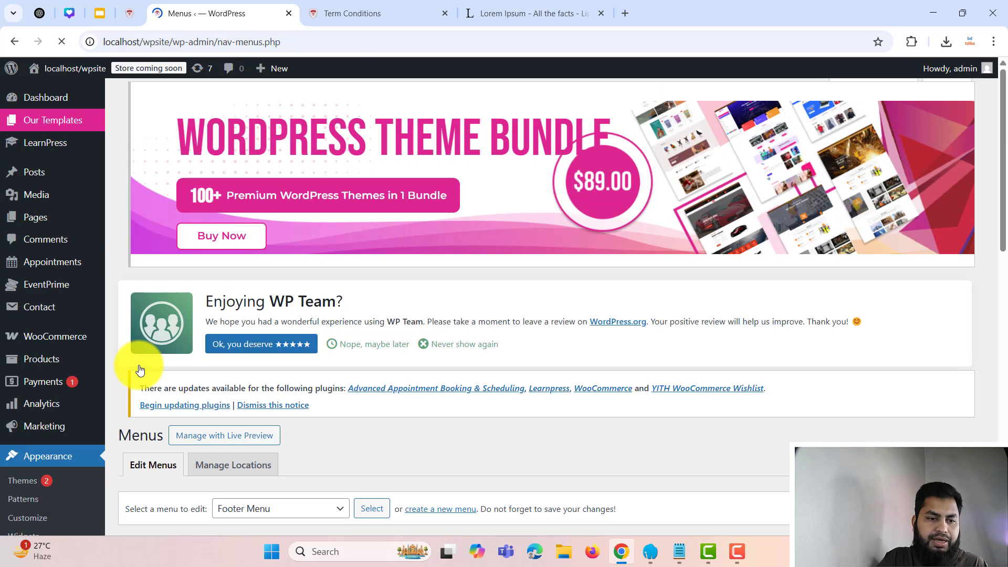
scroll(286, 265, down, 8)
scroll(227, 297, down, 2)
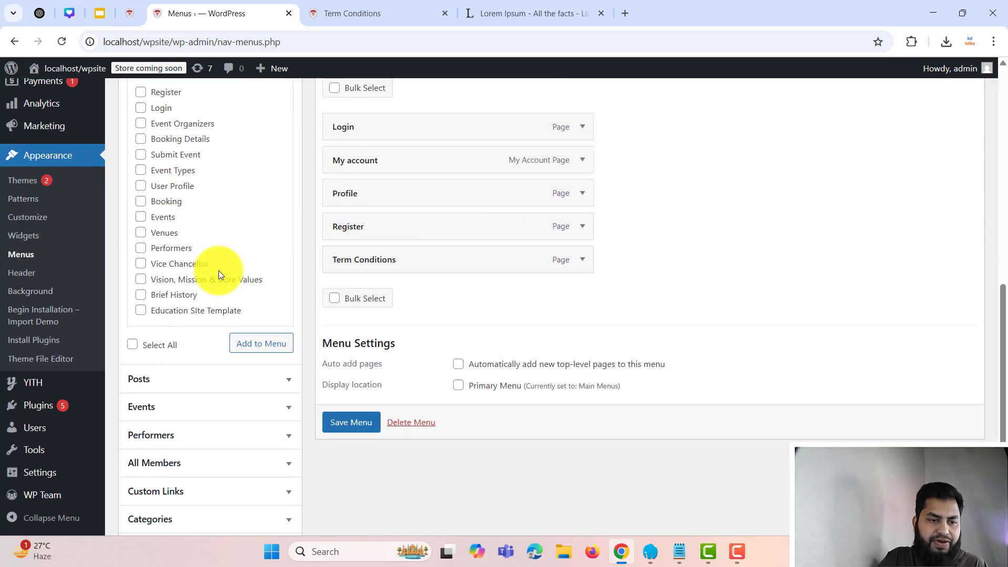
scroll(196, 300, up, 2)
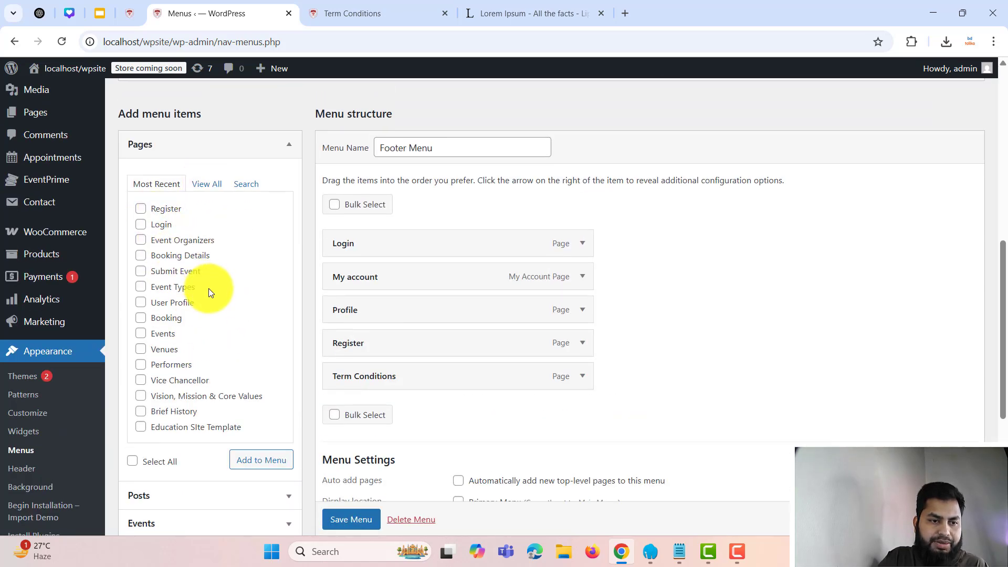
scroll(224, 255, down, 3)
scroll(209, 213, up, 3)
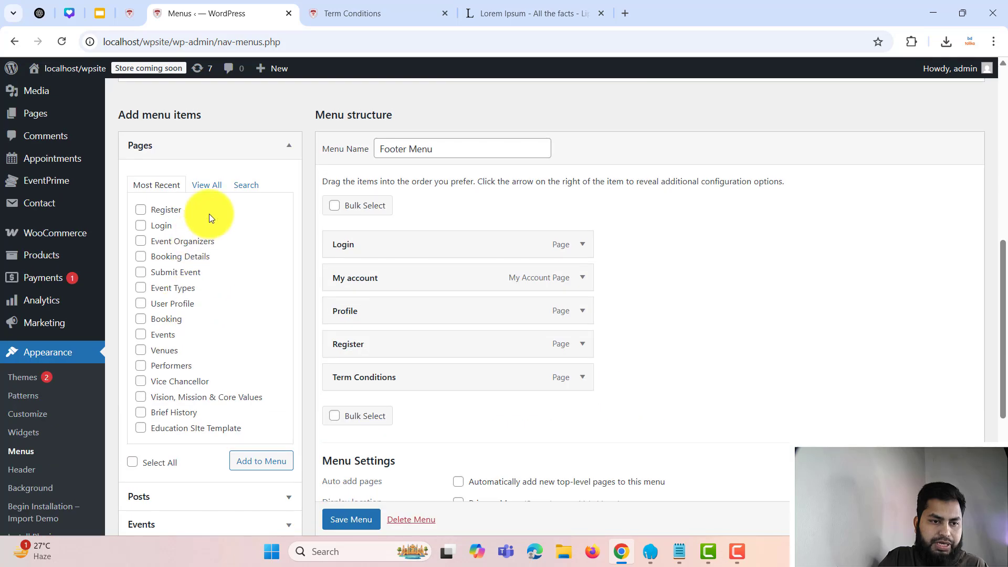
Search all available pages for "privacy", add the Privacy Policy page to the Footer Menu and save the menu.
click(206, 186)
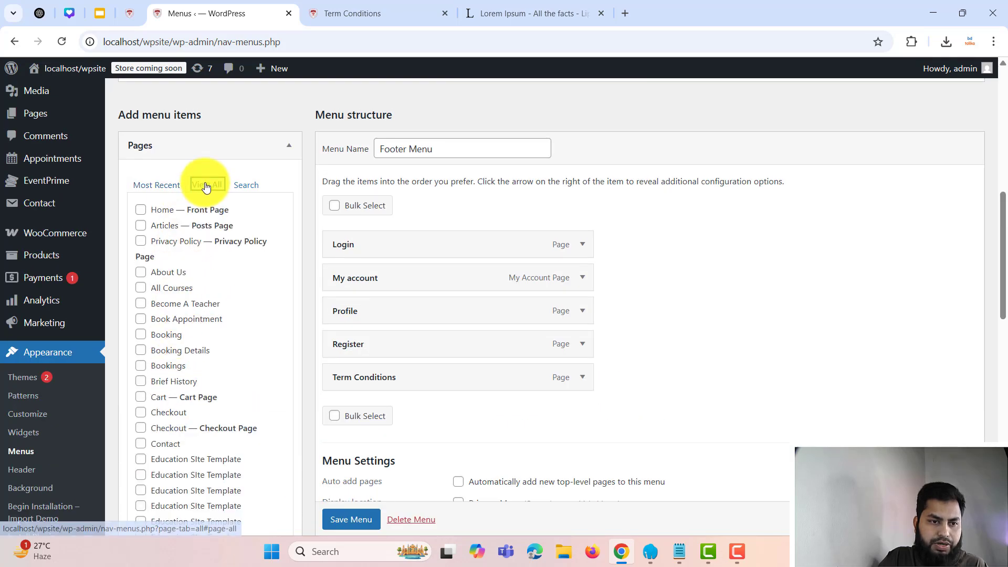
scroll(225, 304, down, 14)
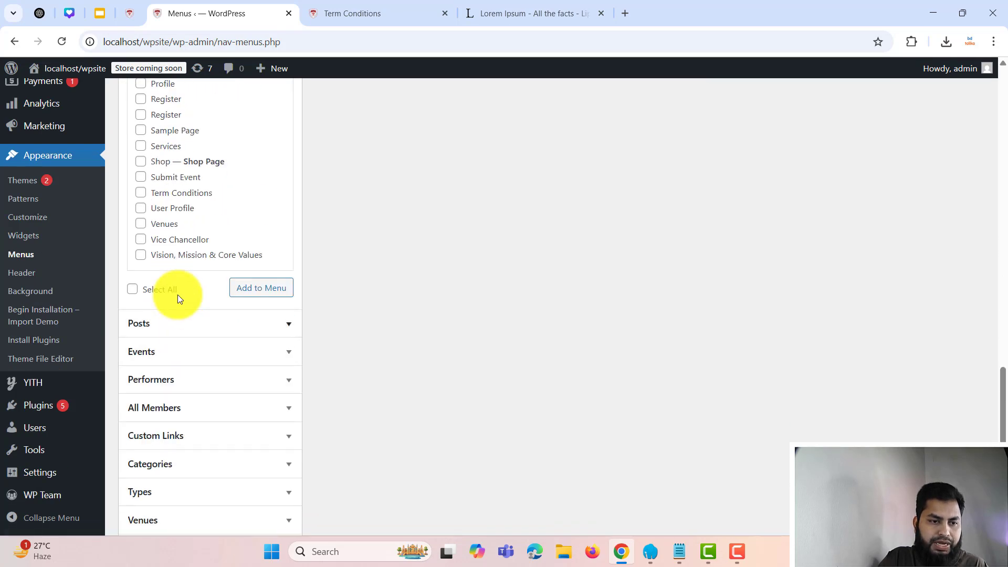
scroll(178, 295, up, 4)
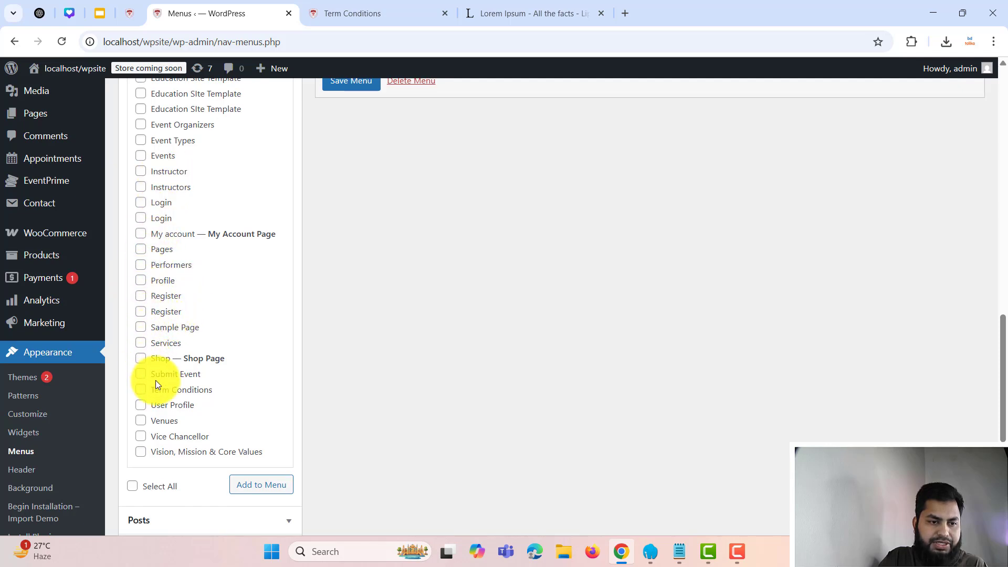
scroll(145, 234, up, 8)
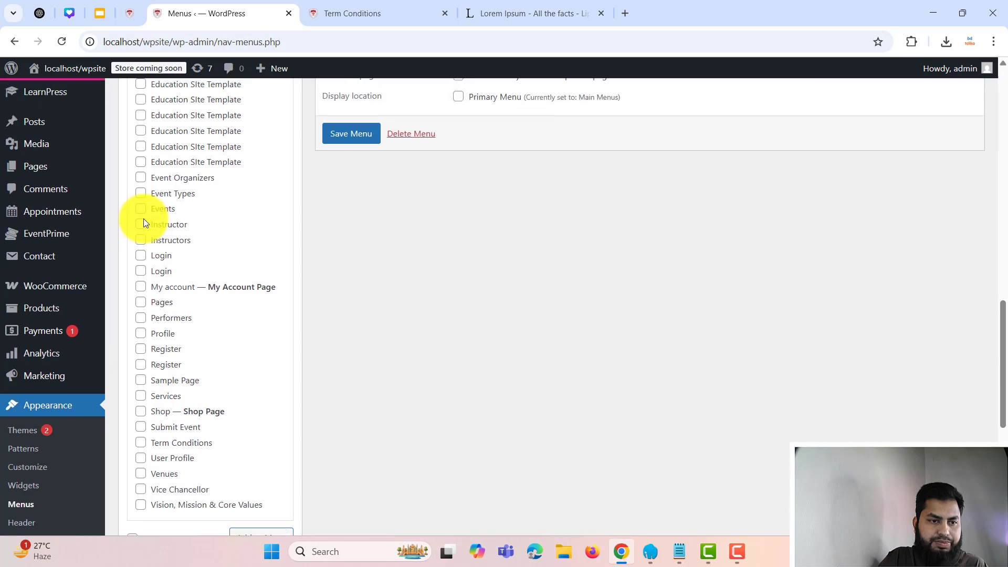
click(255, 124)
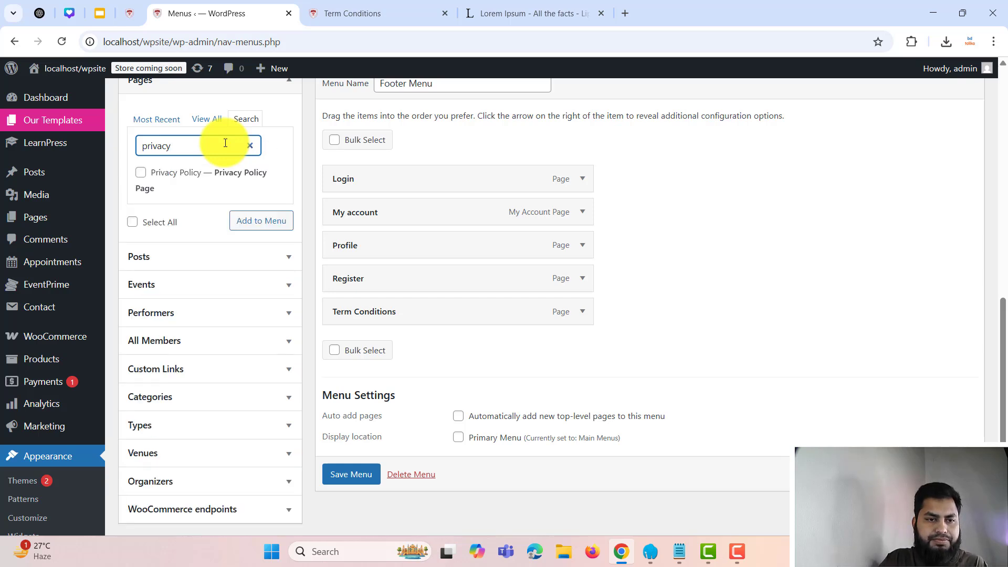
click(139, 173)
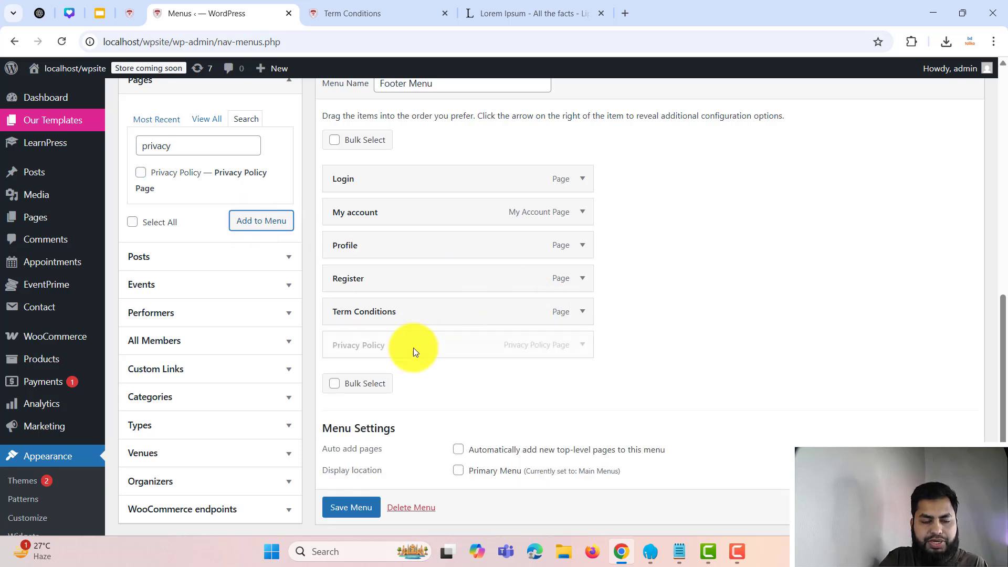
scroll(360, 514, down, 1)
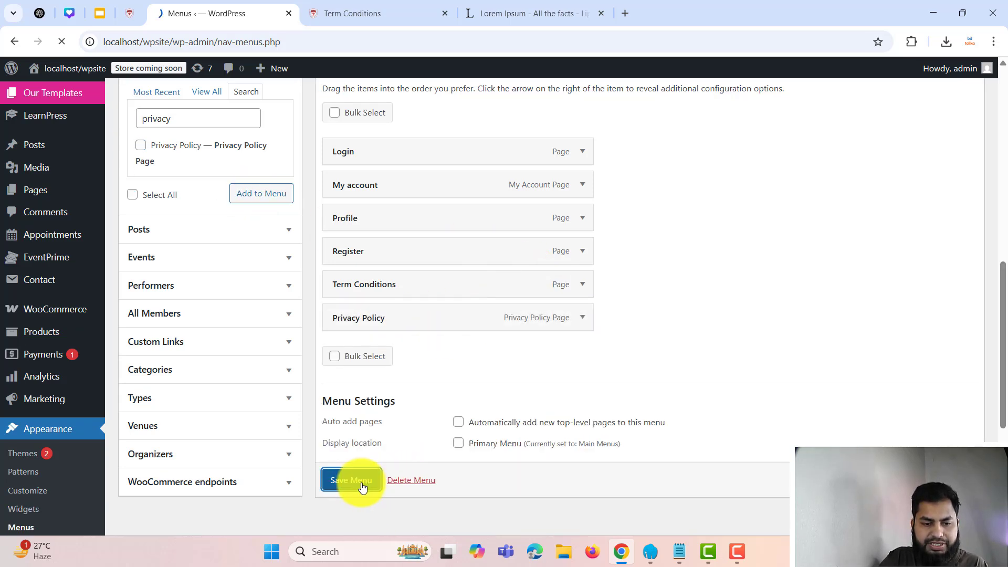
Reload the Term Conditions page on the site, open Privacy Policy from its footer links and look through the page.
click(393, 8)
scroll(465, 337, down, 7)
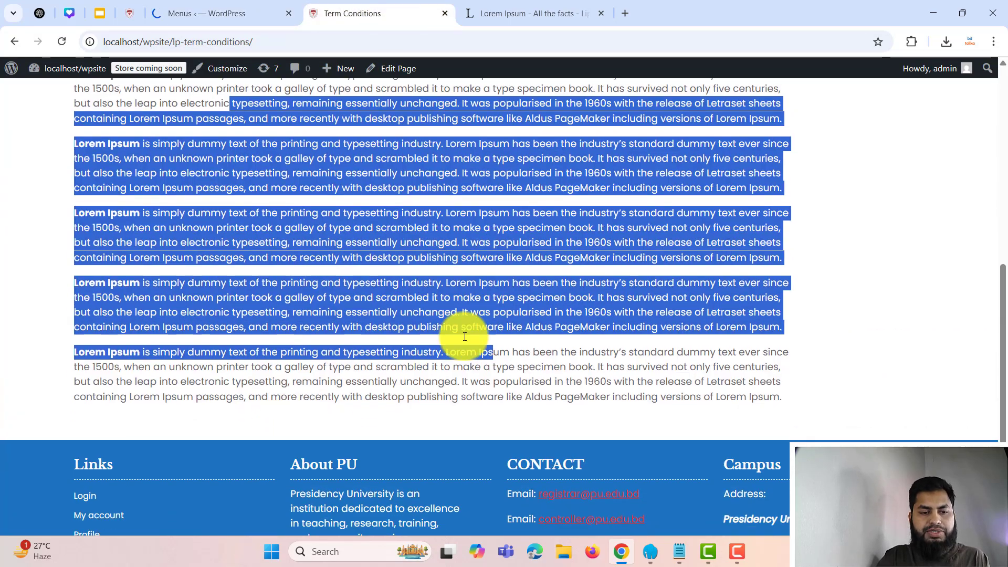
scroll(464, 337, down, 2)
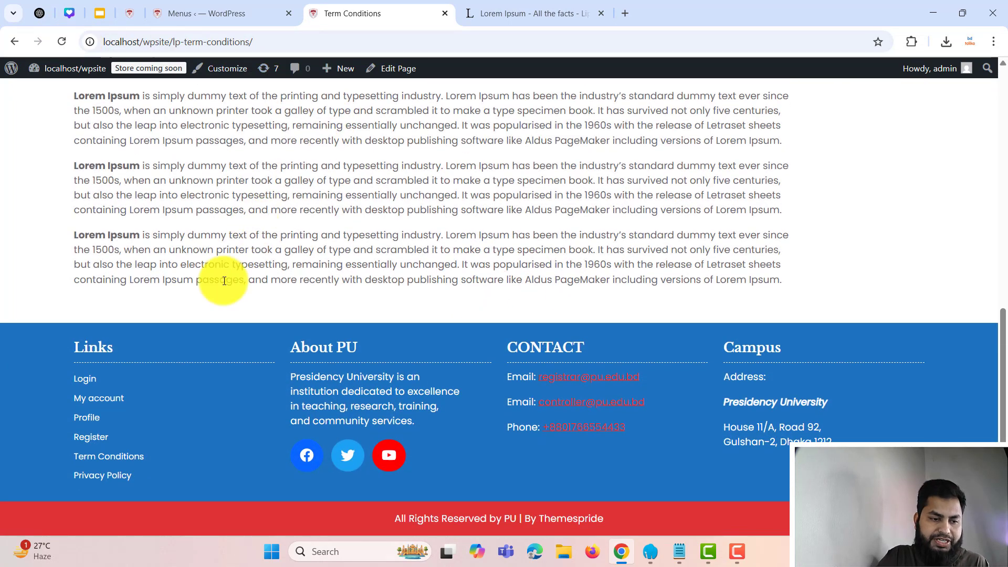
click(101, 479)
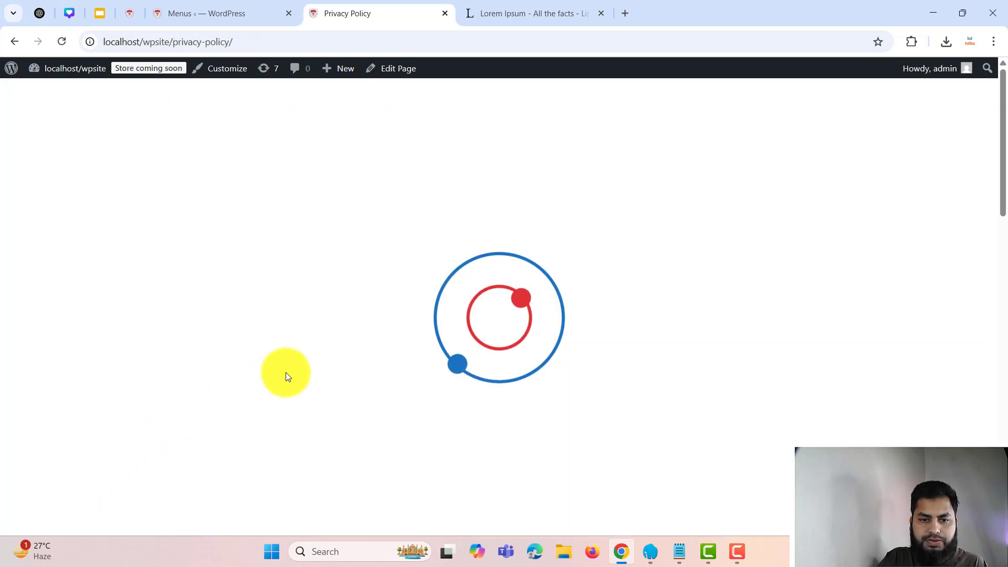
scroll(472, 300, down, 15)
scroll(450, 338, up, 15)
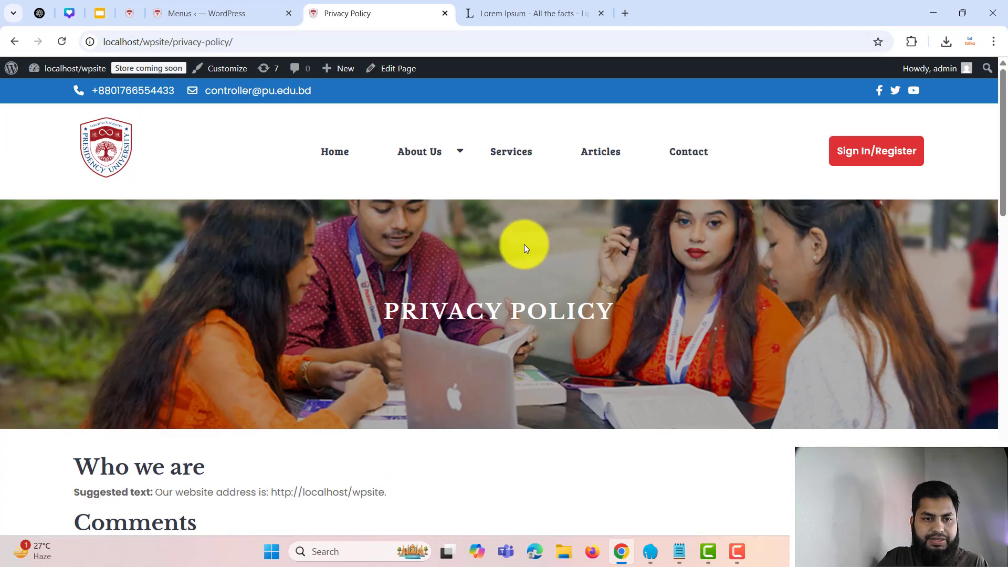
View the Vice Chancellor page and the Vision, Mission & Core Values page under About Us in the site navigation.
mouse_move(394, 152)
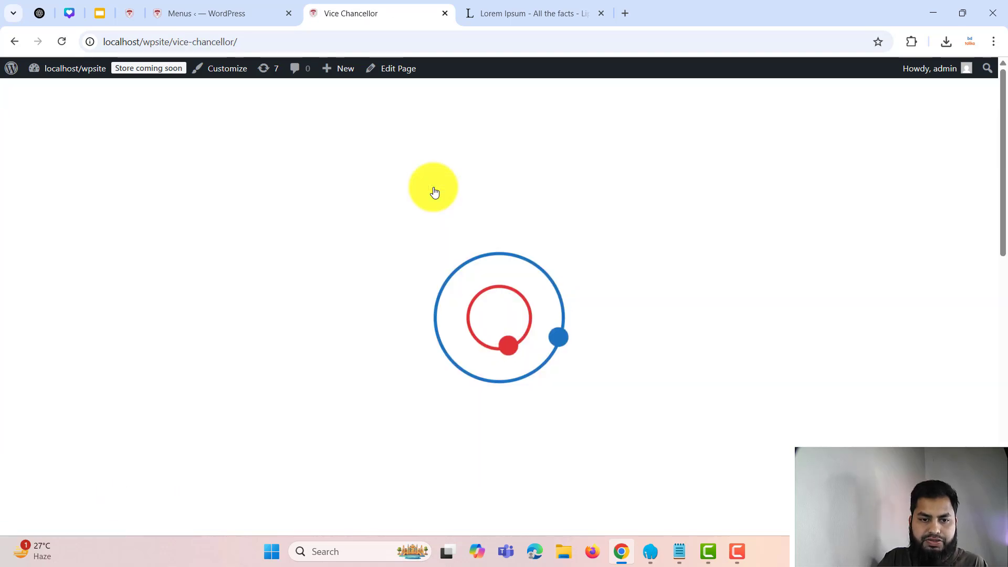
scroll(438, 278, down, 15)
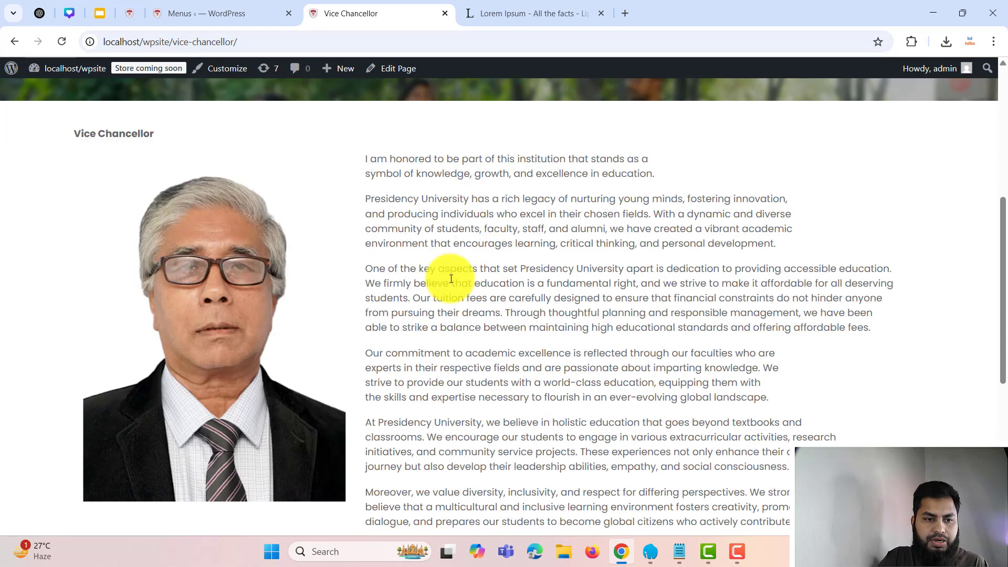
scroll(465, 315, up, 15)
mouse_move(433, 148)
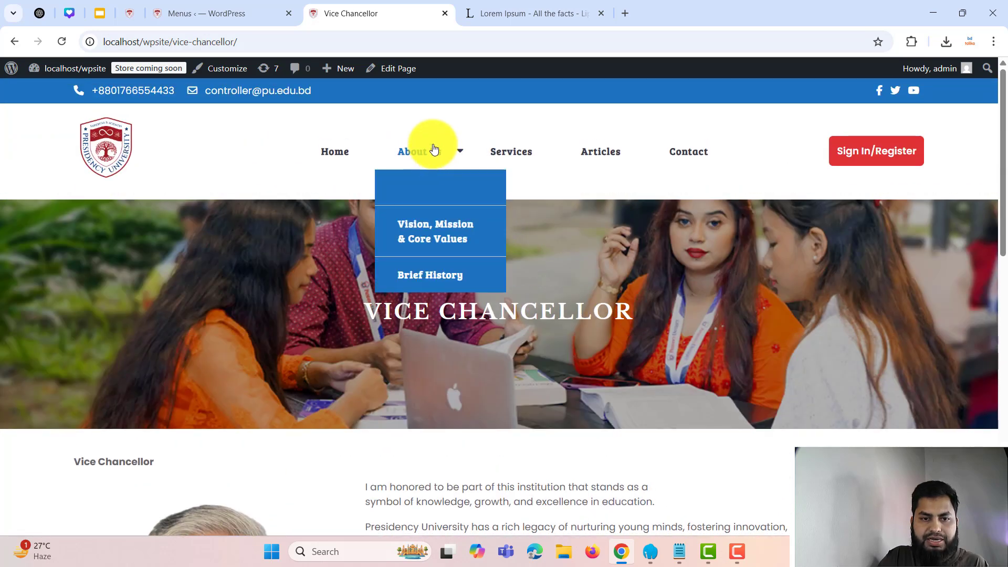
click(433, 235)
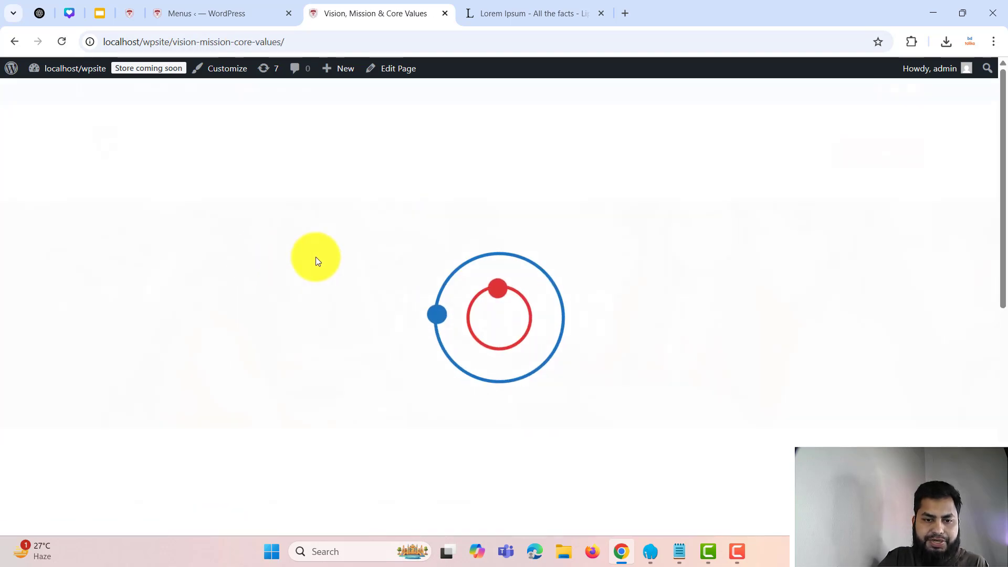
scroll(252, 241, down, 9)
scroll(275, 306, up, 8)
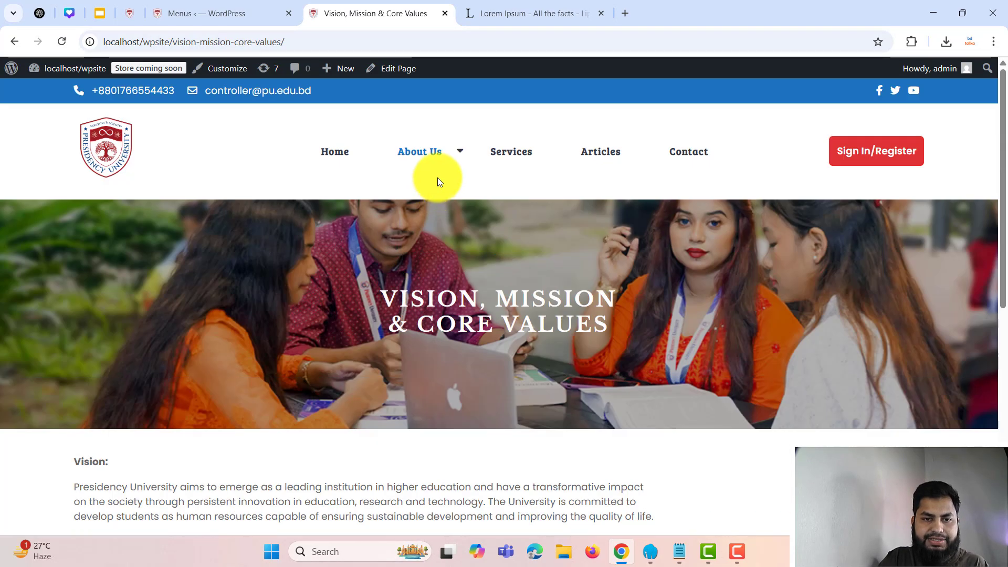
Open the Brief History page under About Us and look through its content down to the footer.
click(419, 280)
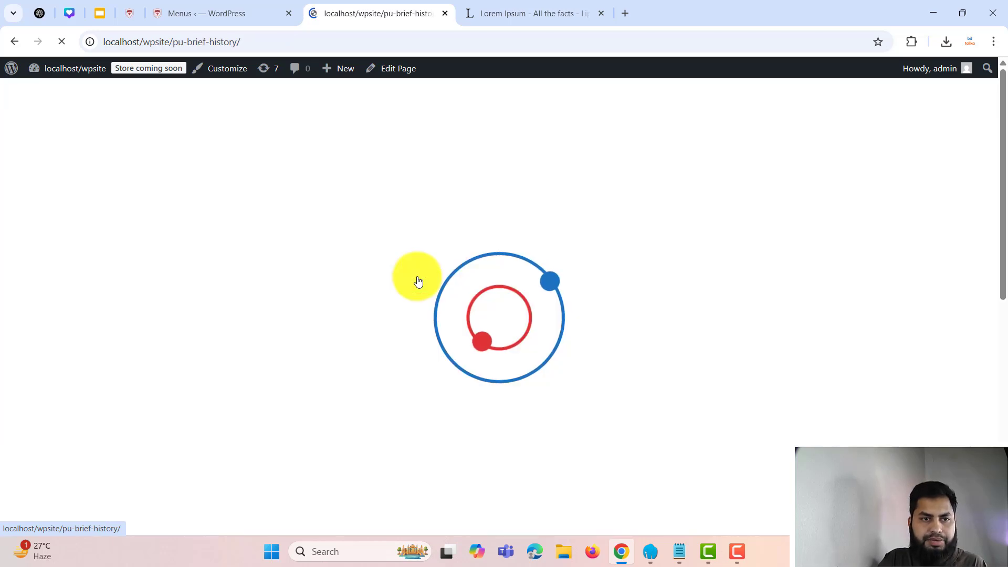
scroll(228, 361, down, 9)
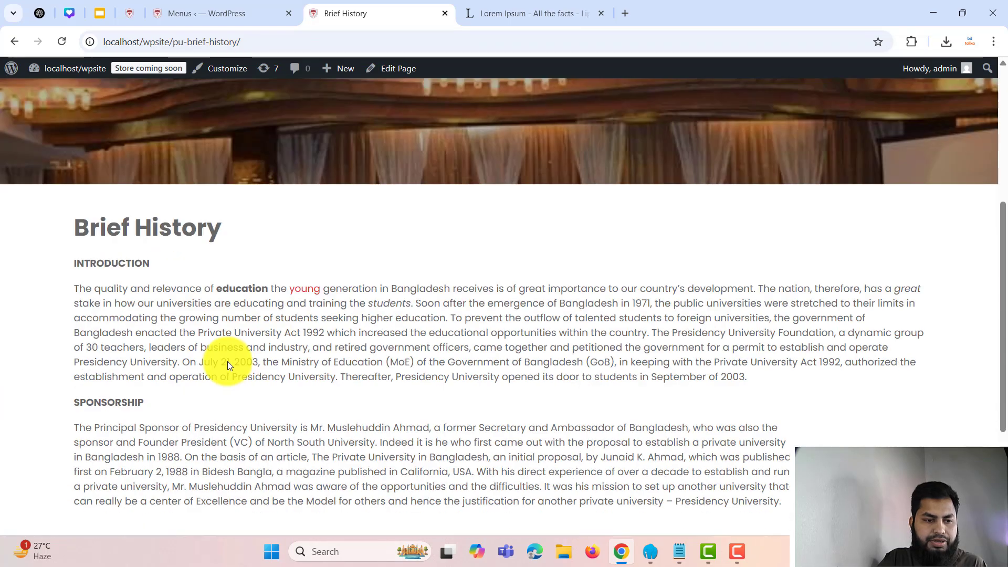
scroll(416, 332, up, 9)
scroll(527, 261, down, 10)
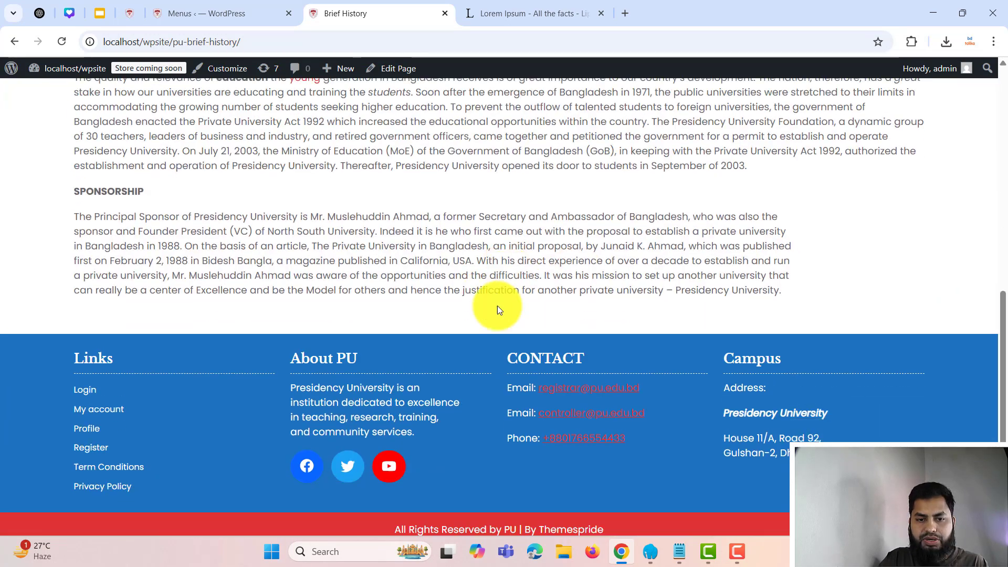
scroll(499, 305, up, 10)
mouse_move(408, 153)
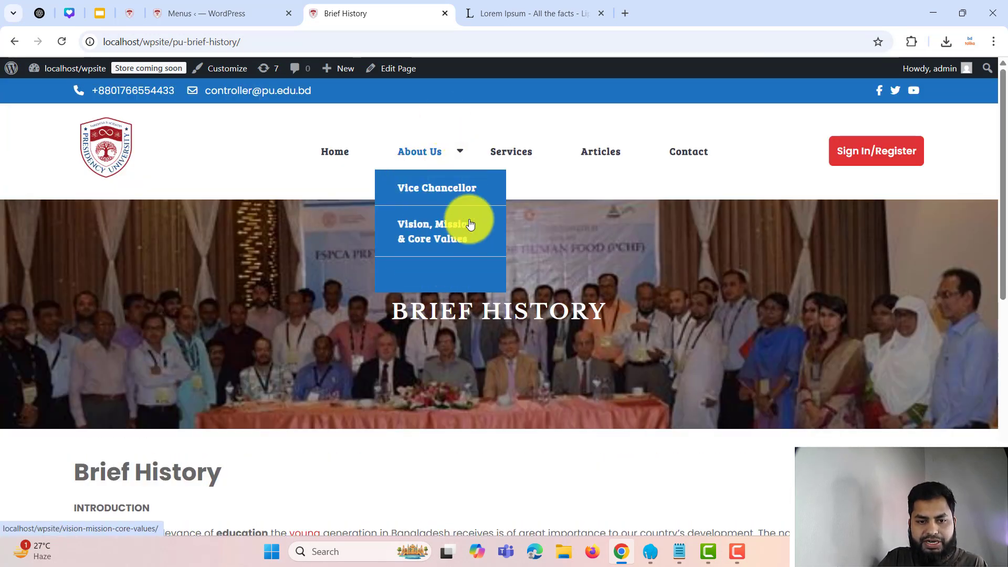
Inspect the first email link in the footer's CONTACT column and examine its HTML and CSS color rule.
scroll(563, 416, down, 10)
right_click(587, 384)
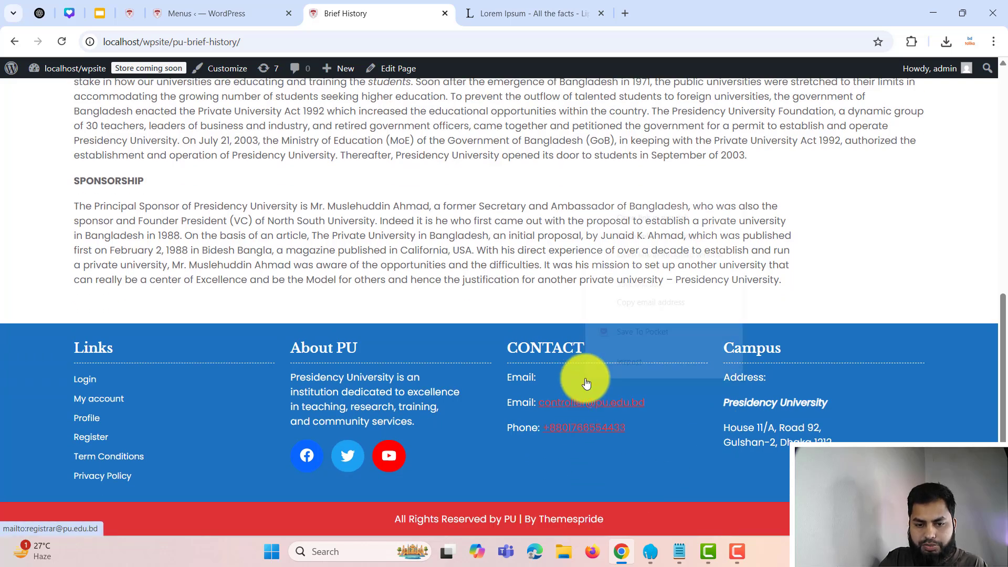
click(626, 364)
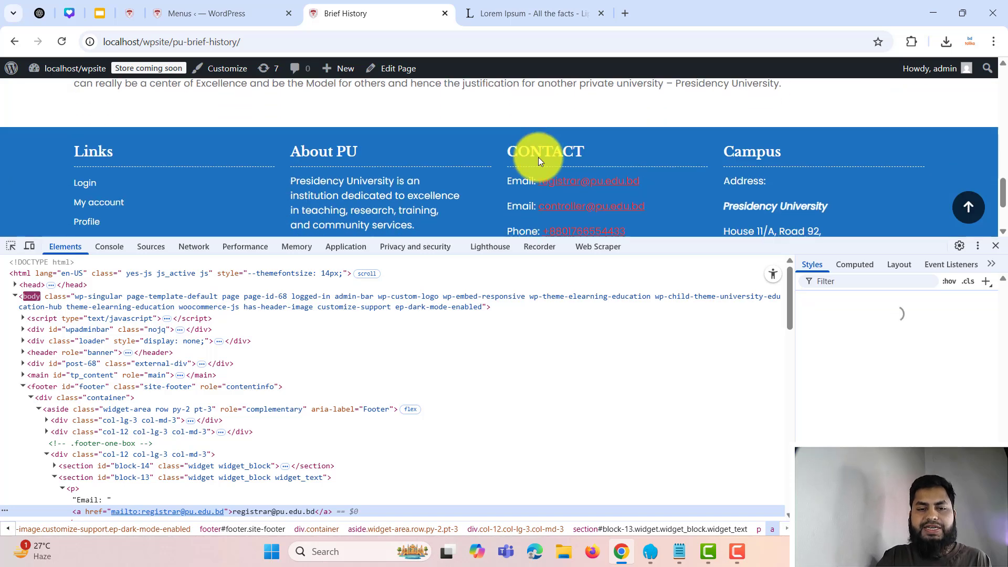
scroll(544, 144, up, 2)
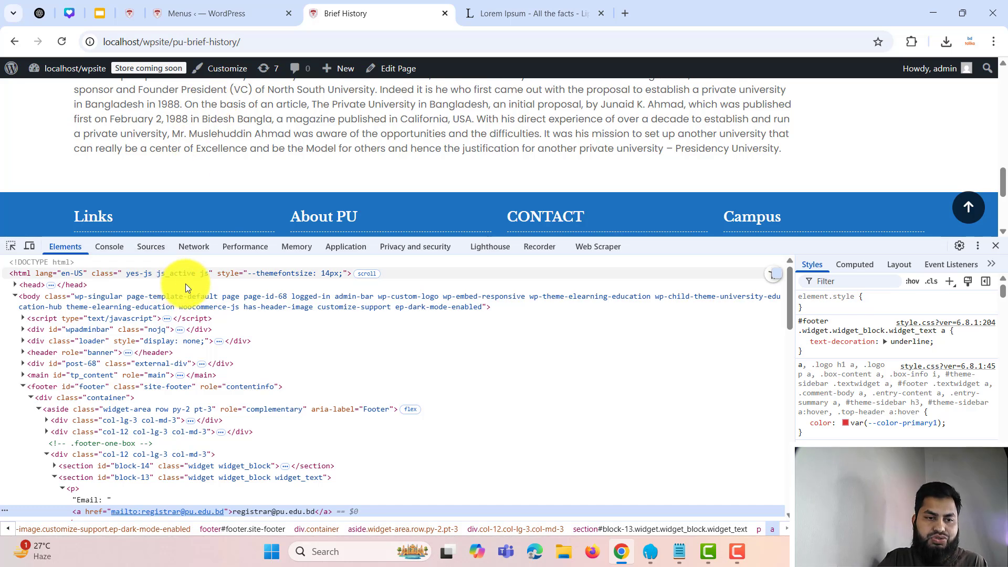
scroll(452, 153, down, 1)
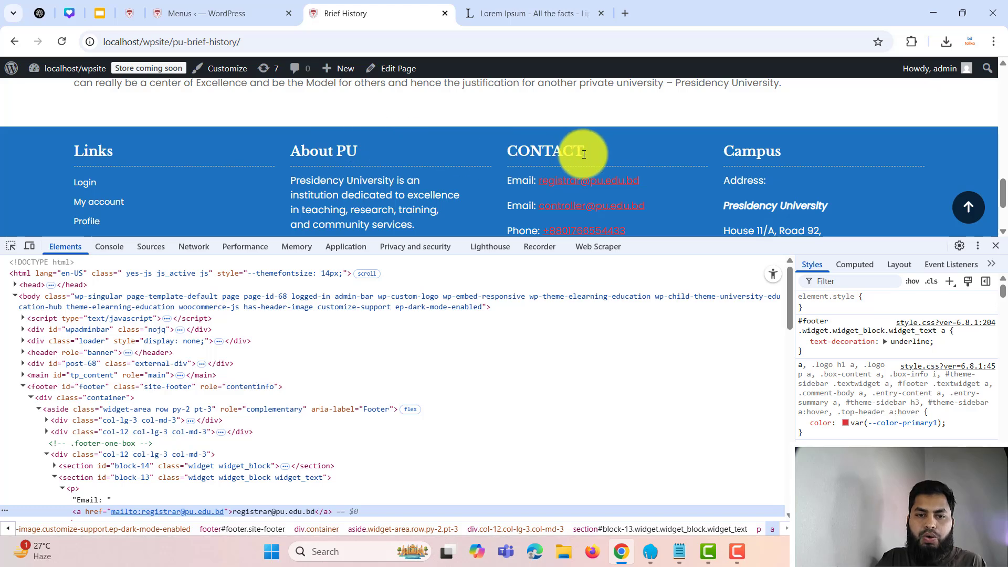
scroll(577, 157, down, 1)
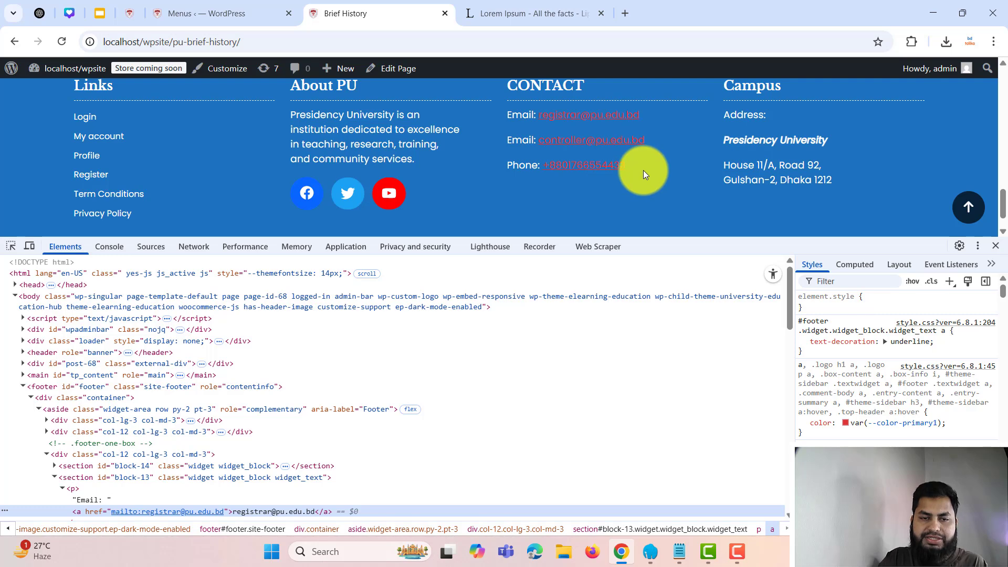
scroll(231, 153, up, 1)
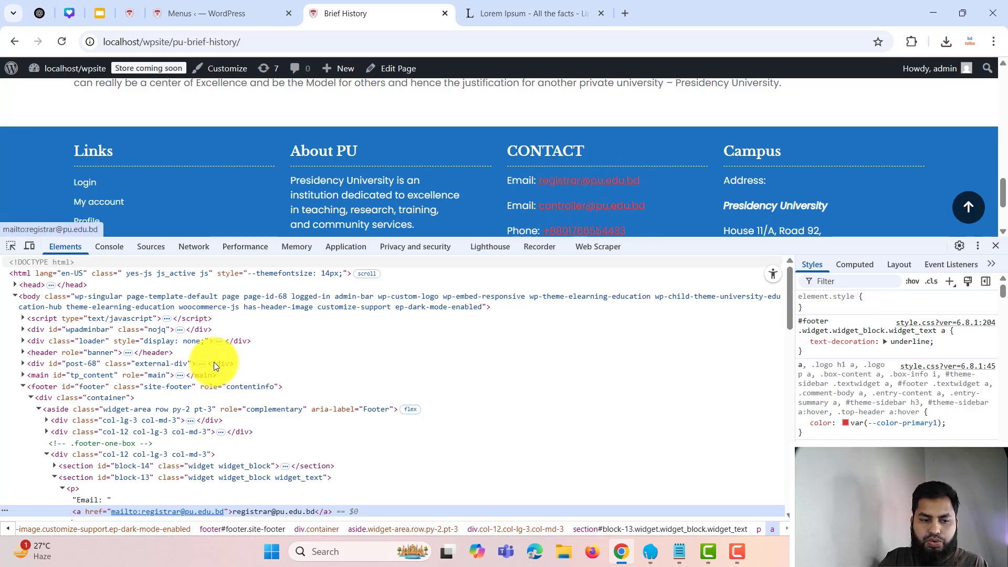
scroll(215, 366, down, 2)
Inspect the first email link in the footer's CONTACT column and force its :hover state.
right_click(574, 180)
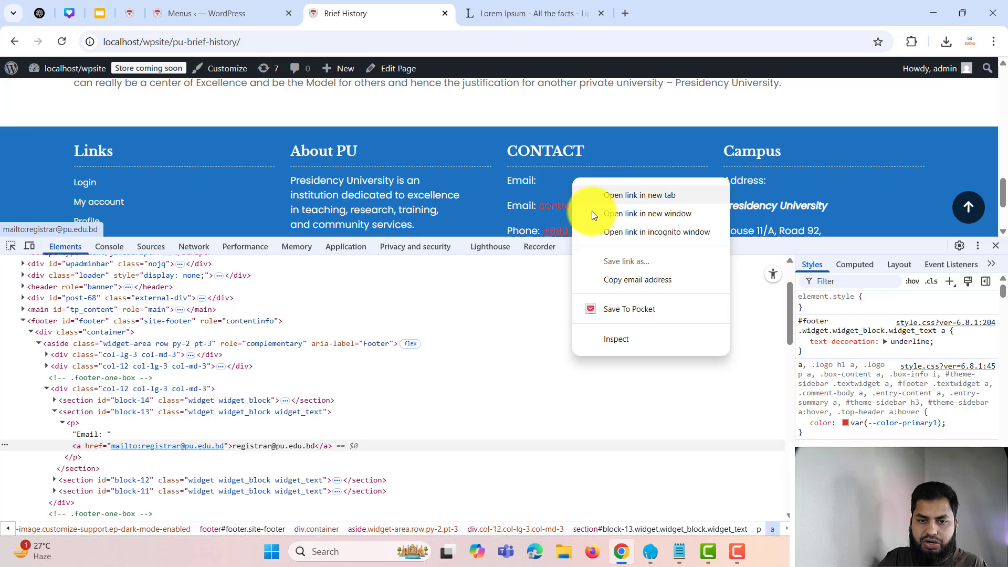
click(616, 339)
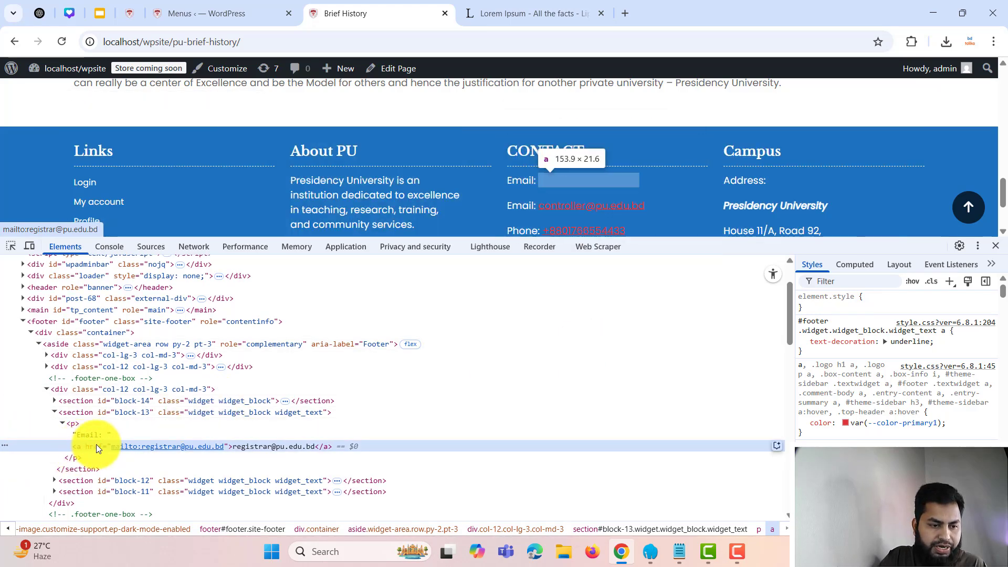
right_click(89, 446)
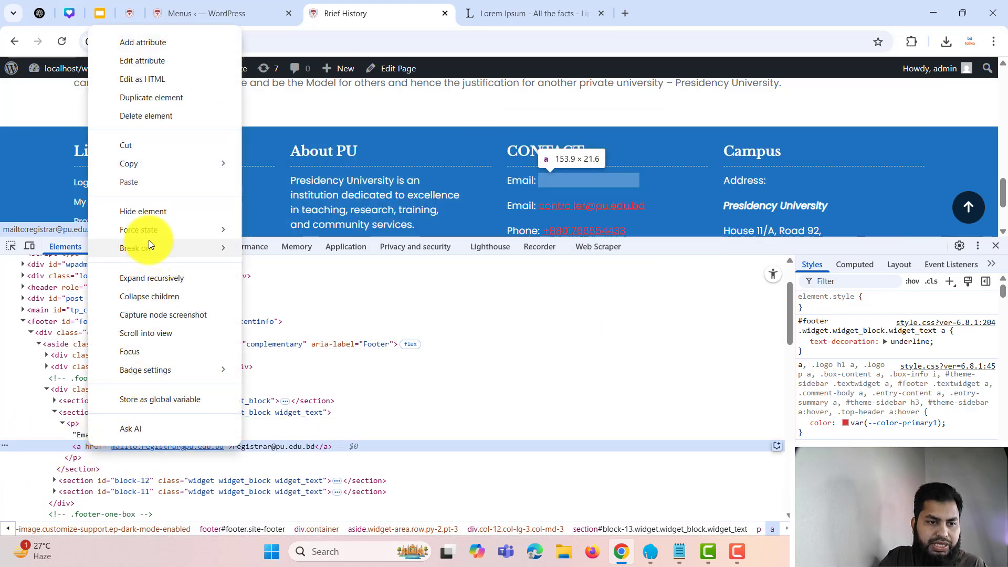
mouse_move(156, 232)
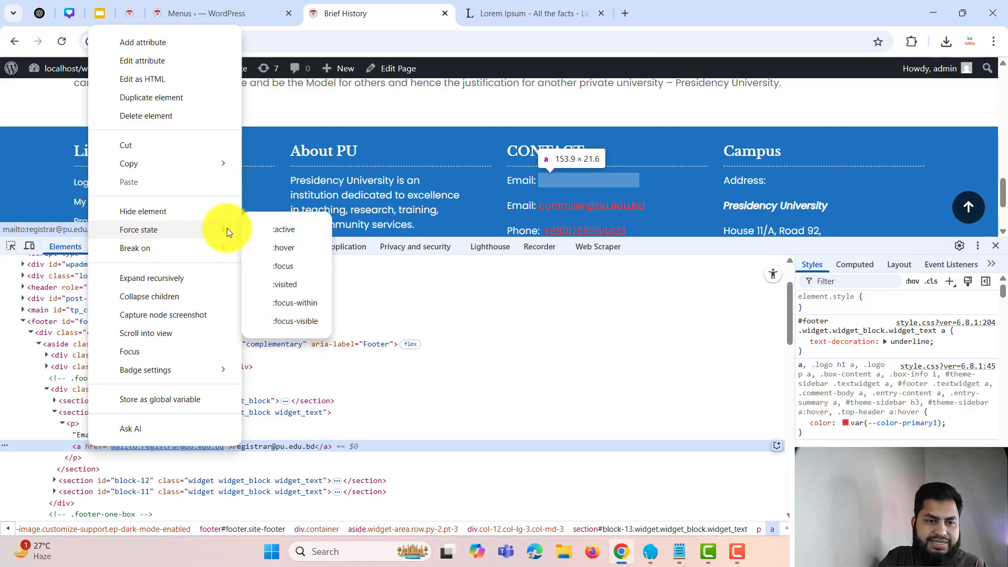
click(284, 247)
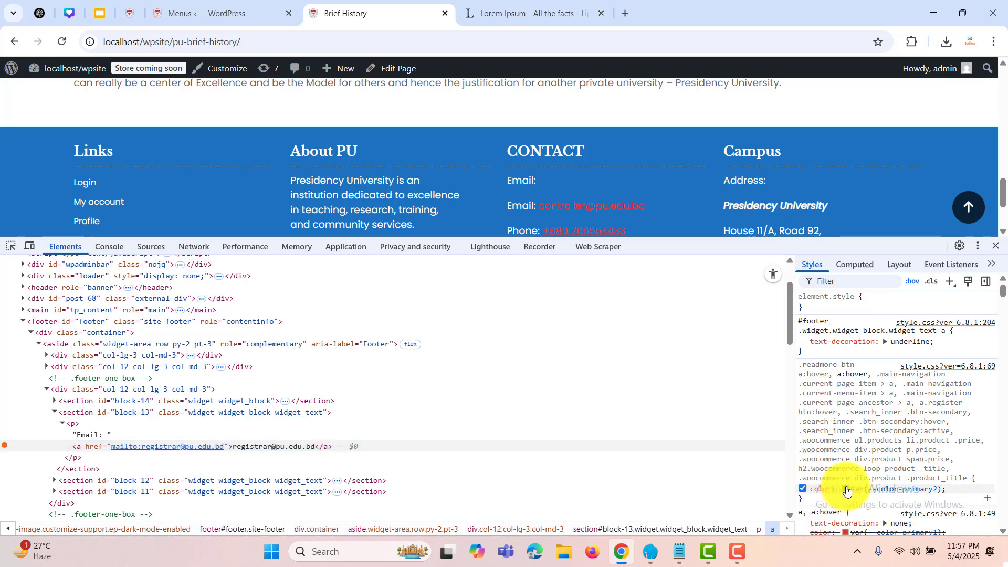
Set the text color in the link's a:hover style rule to #000000.
click(846, 490)
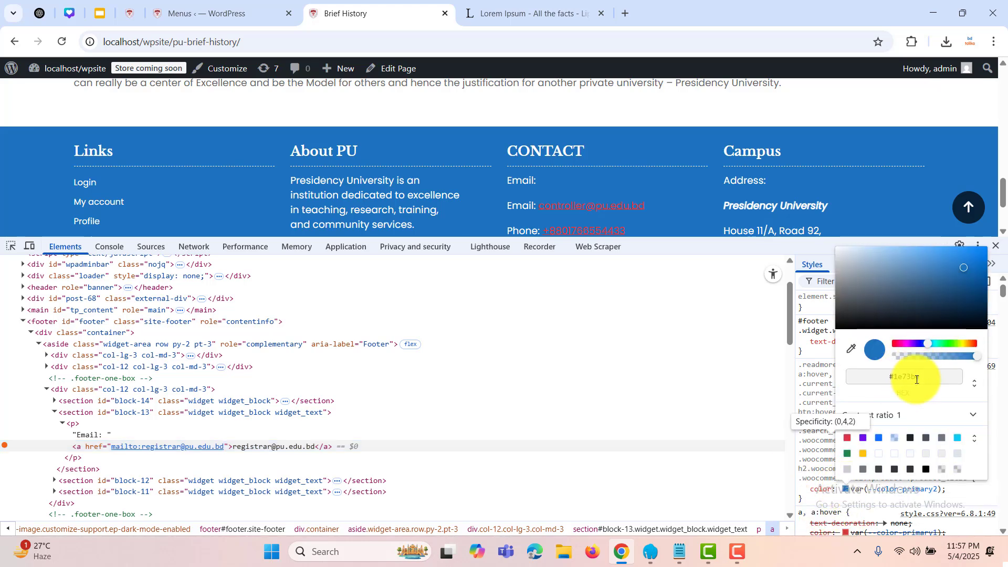
click(911, 439)
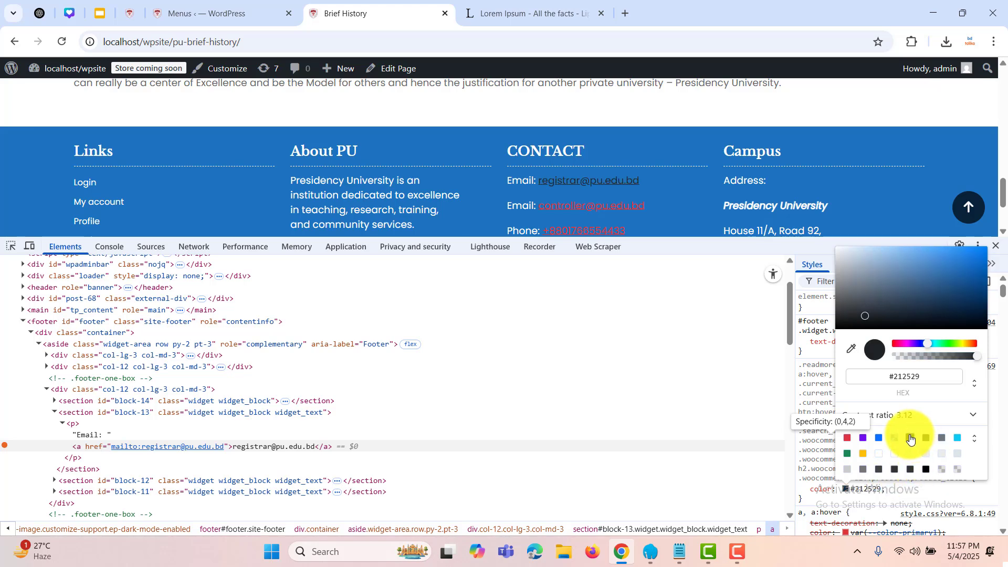
triple_click(914, 376)
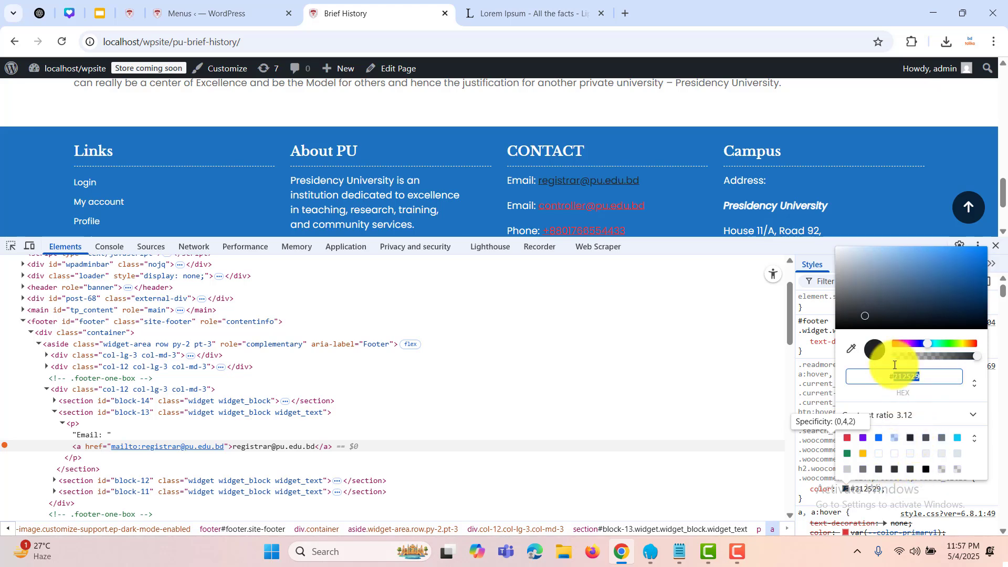
click(851, 351)
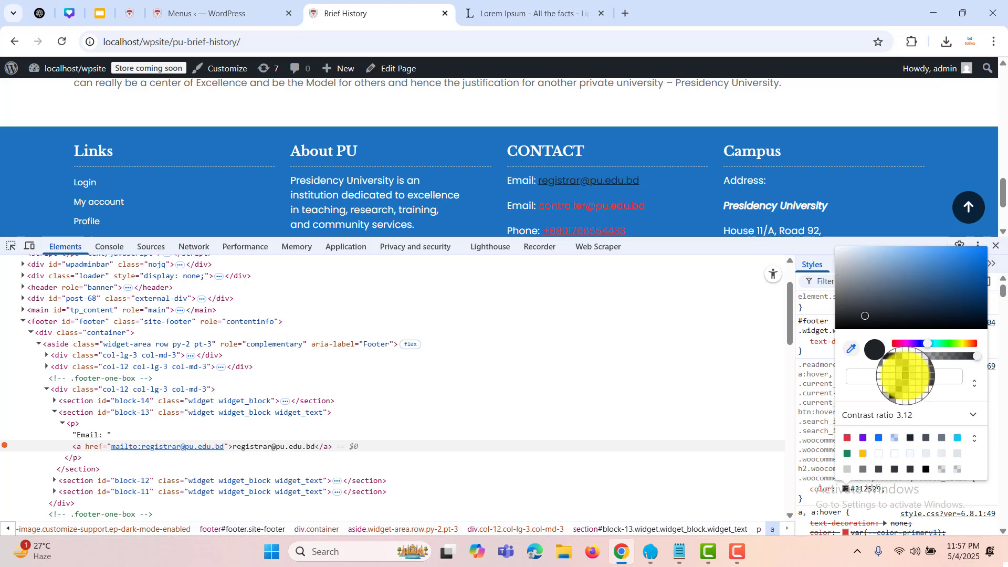
click(915, 306)
click(911, 377)
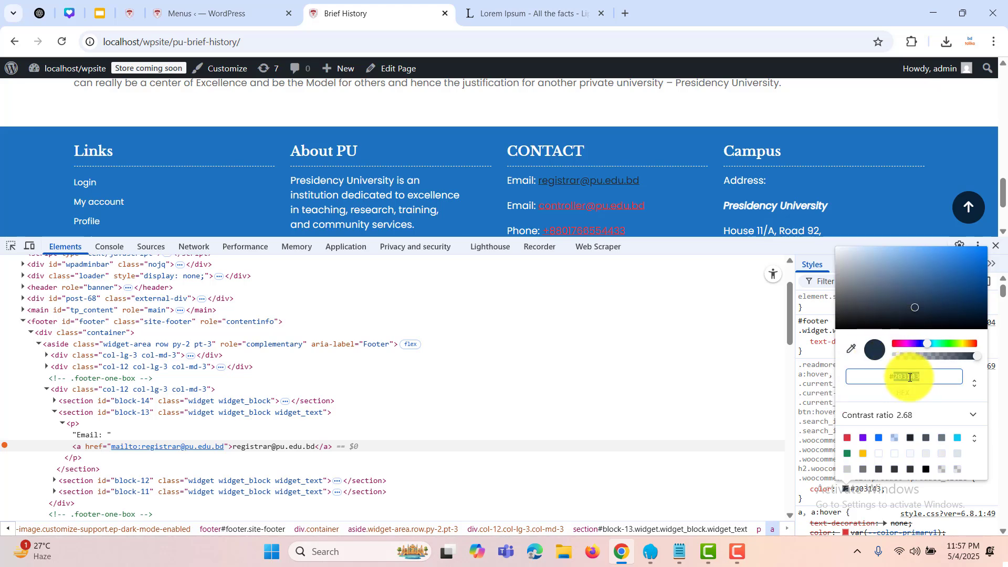
text(#000000)
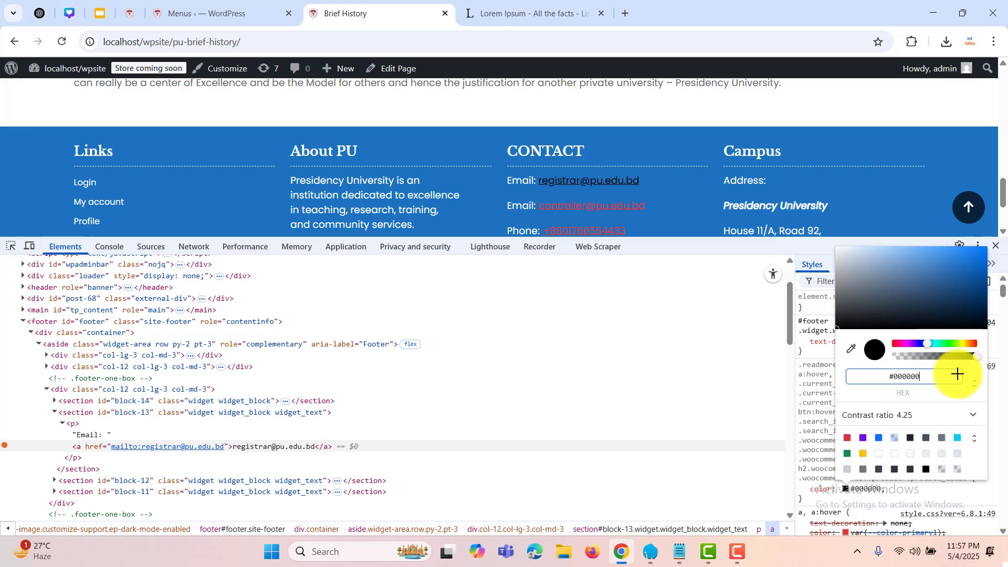
click(806, 500)
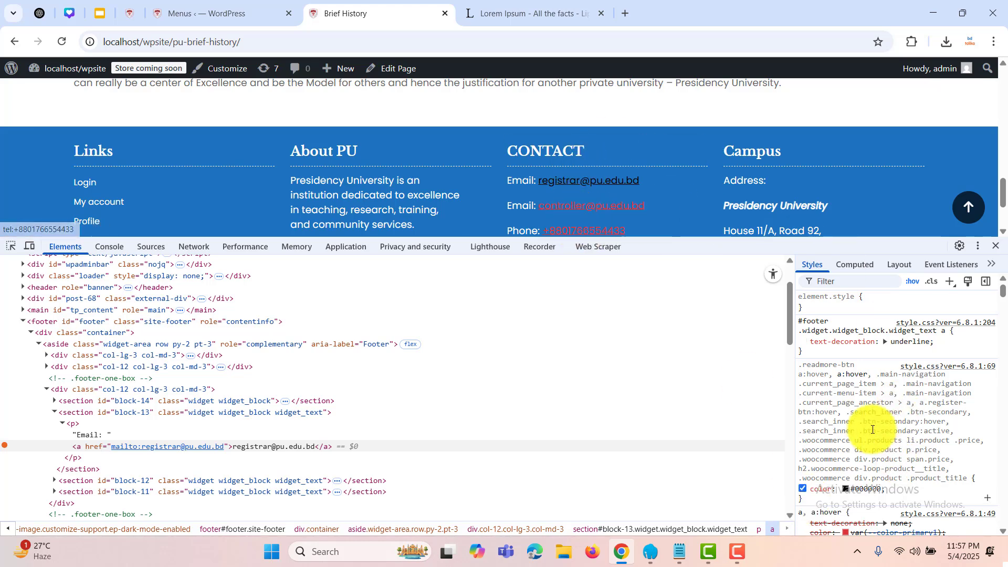
Copy the whole edited a:hover rule and open Additional CSS in the WordPress theme customizer.
drag(808, 495, 801, 370)
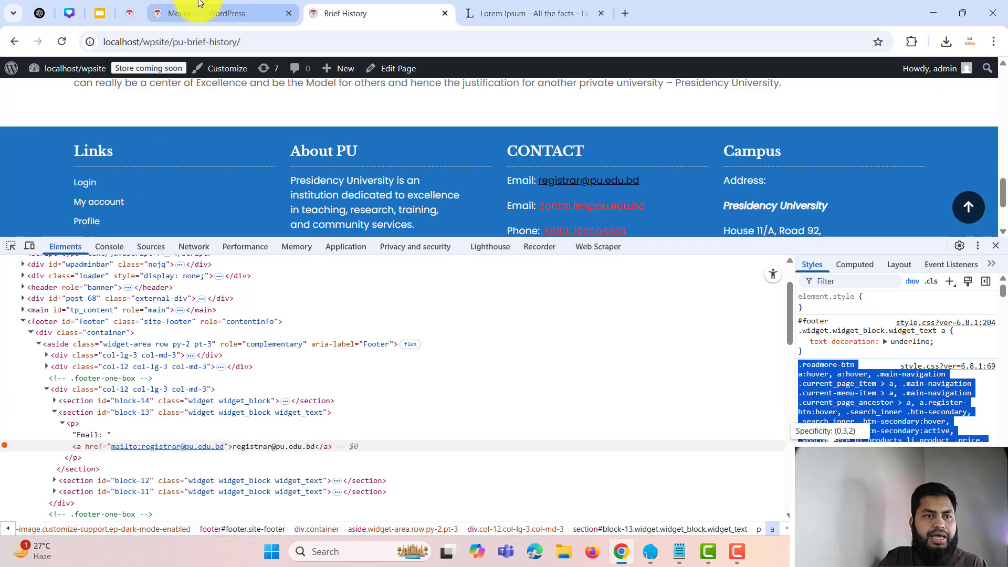
click(231, 13)
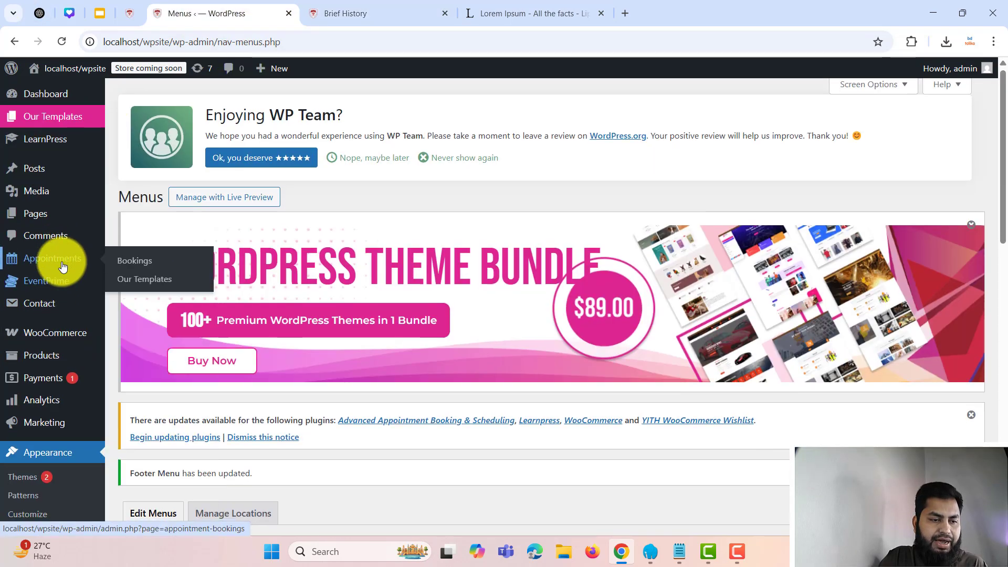
scroll(46, 246, down, 5)
scroll(47, 246, up, 1)
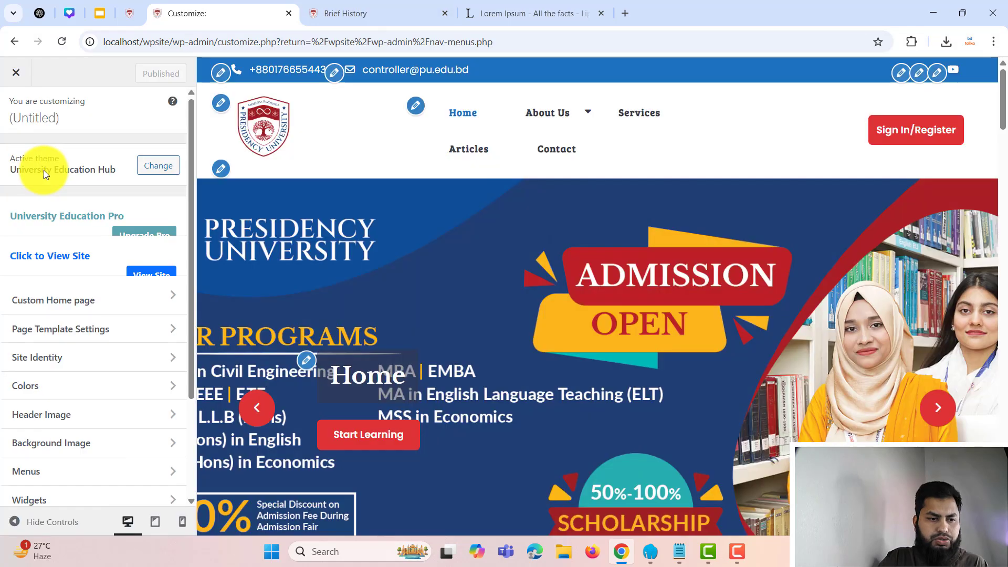
scroll(74, 387, down, 3)
click(86, 451)
Paste the hover rule below the existing Additional CSS, mark its #000000 color as !important, and publish the change.
click(60, 251)
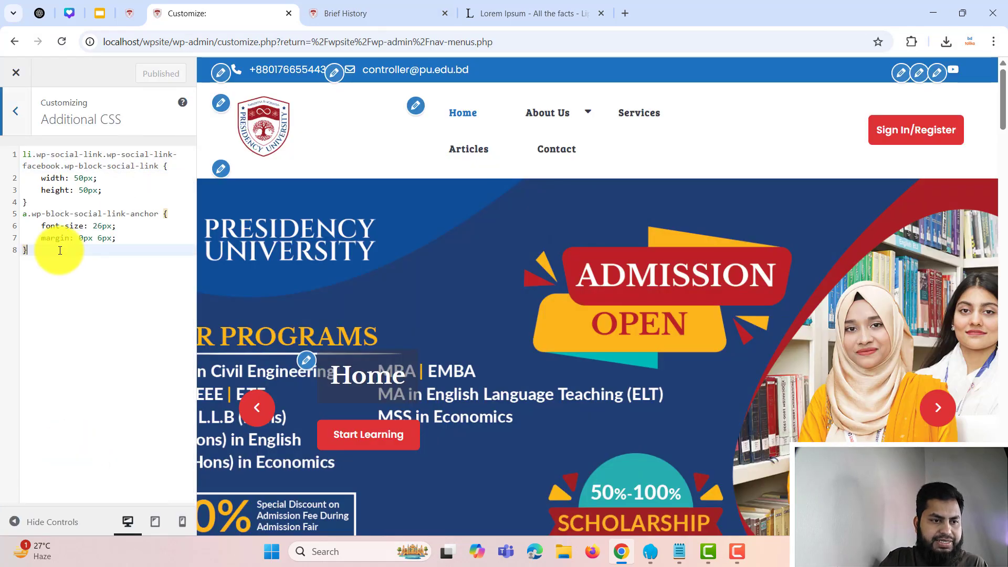
key(Return)
key(Return)
key(ctrl+v)
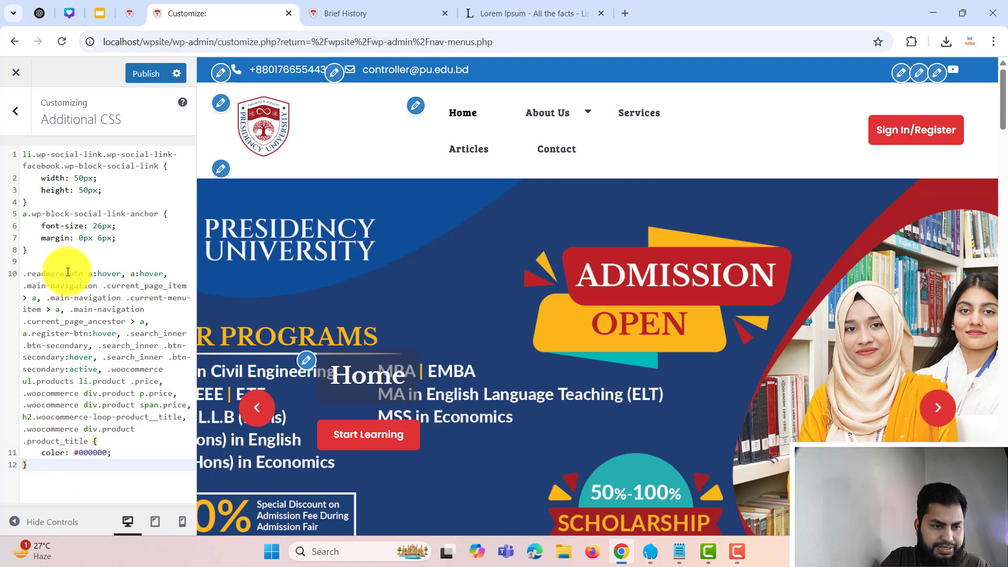
click(106, 453)
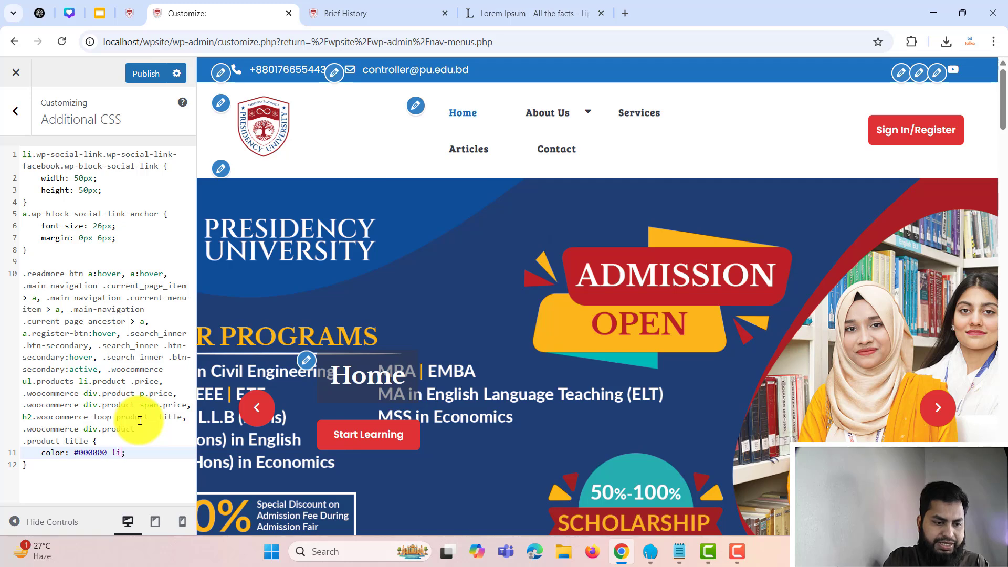
click(150, 80)
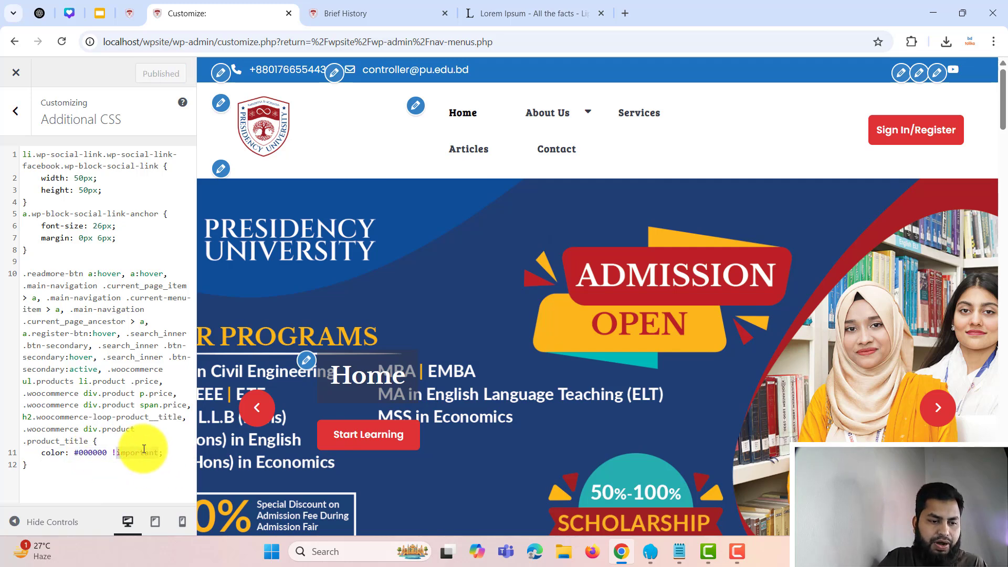
drag(46, 465, 6, 362)
click(90, 448)
drag(85, 441, 21, 307)
double_click(100, 452)
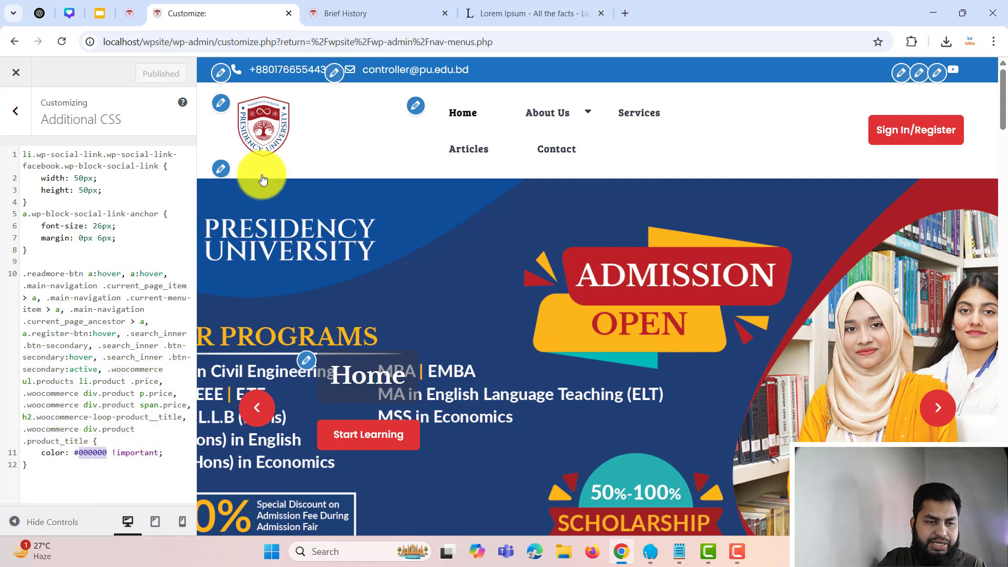
Reload the Brief History page on the site, and close the Lorem Ipsum tab and the developer tools.
click(490, 14)
click(349, 18)
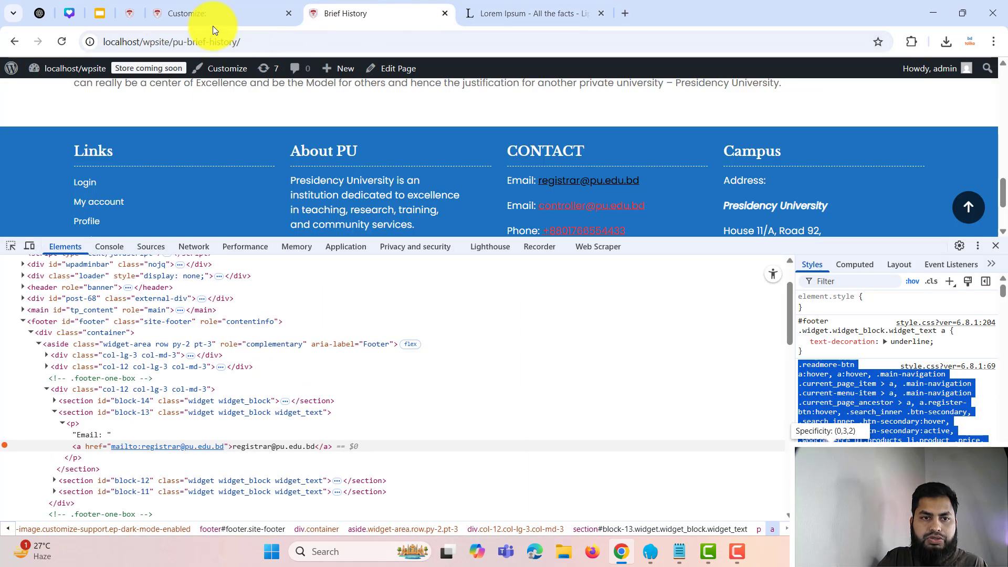
click(59, 41)
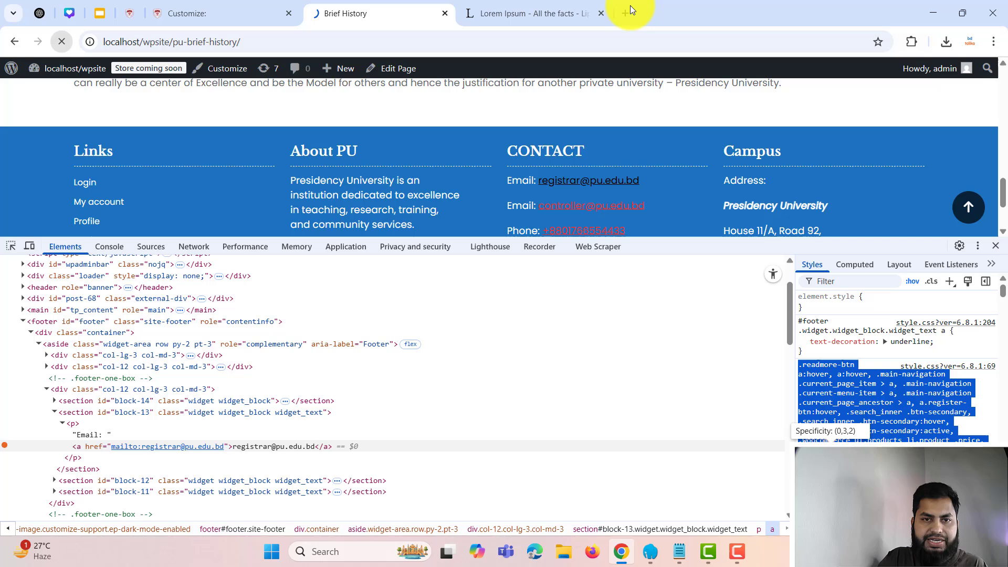
click(599, 14)
click(997, 246)
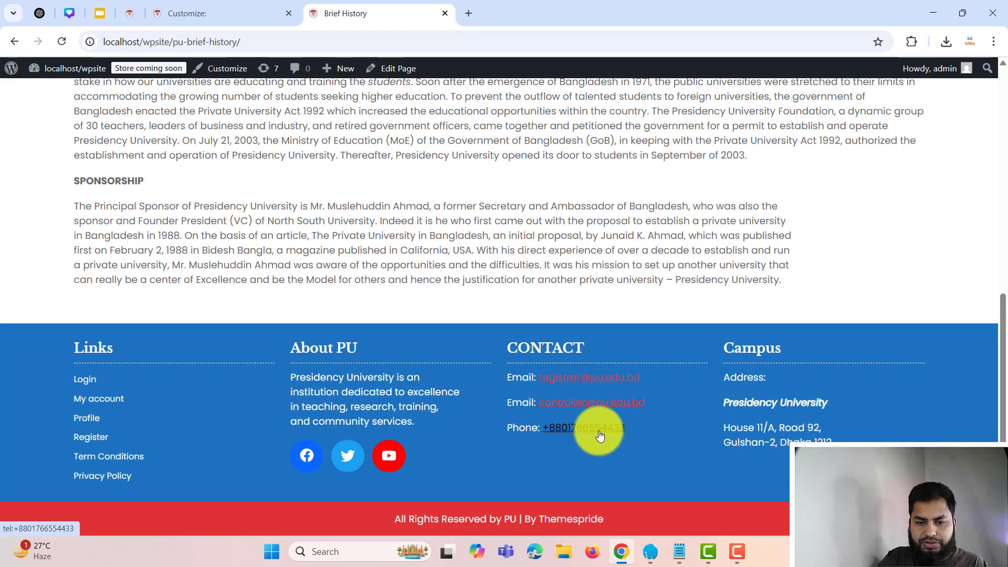
Open the Vision, Mission & Core Values page under About Us and look through it down to the footer.
key(Home)
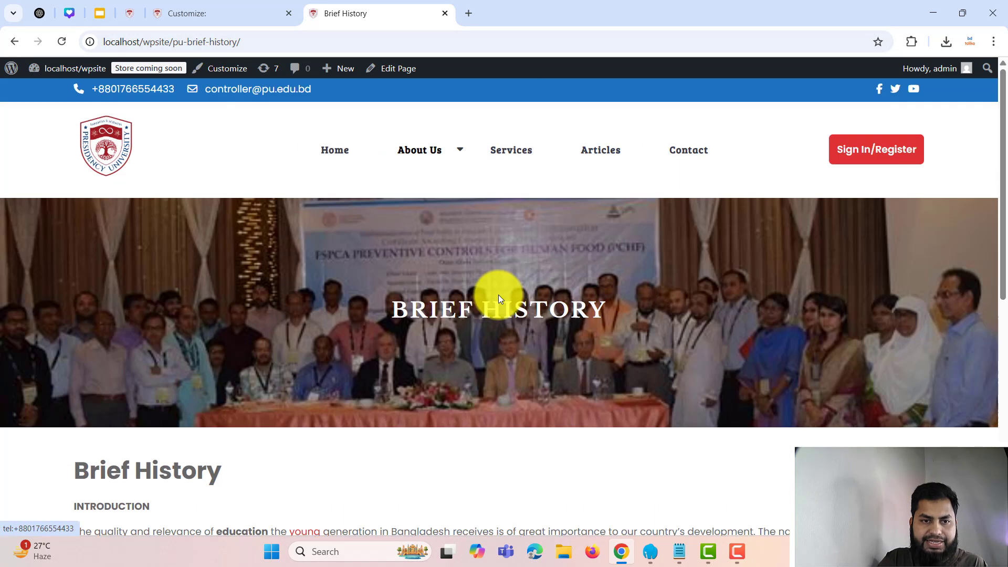
mouse_move(460, 152)
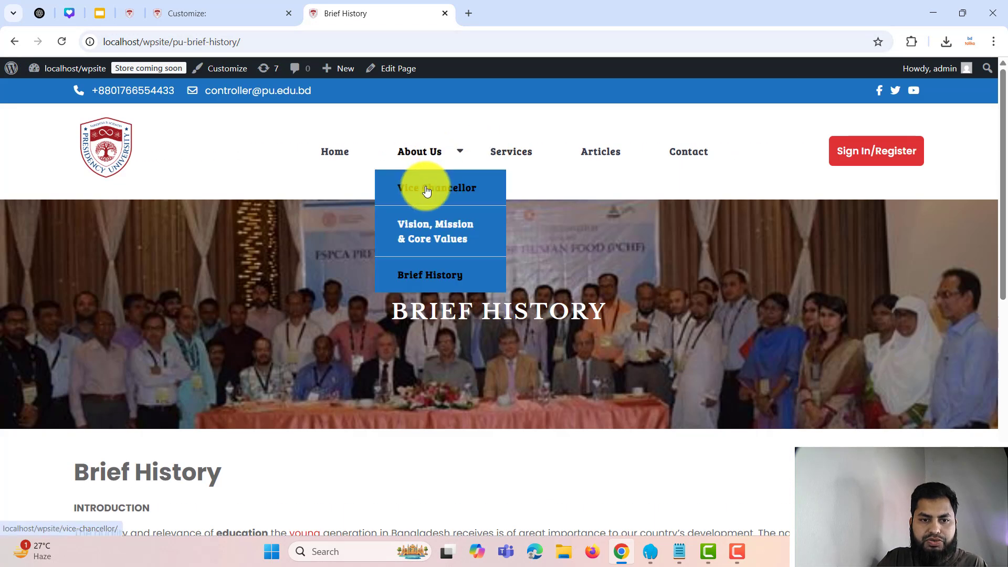
click(425, 245)
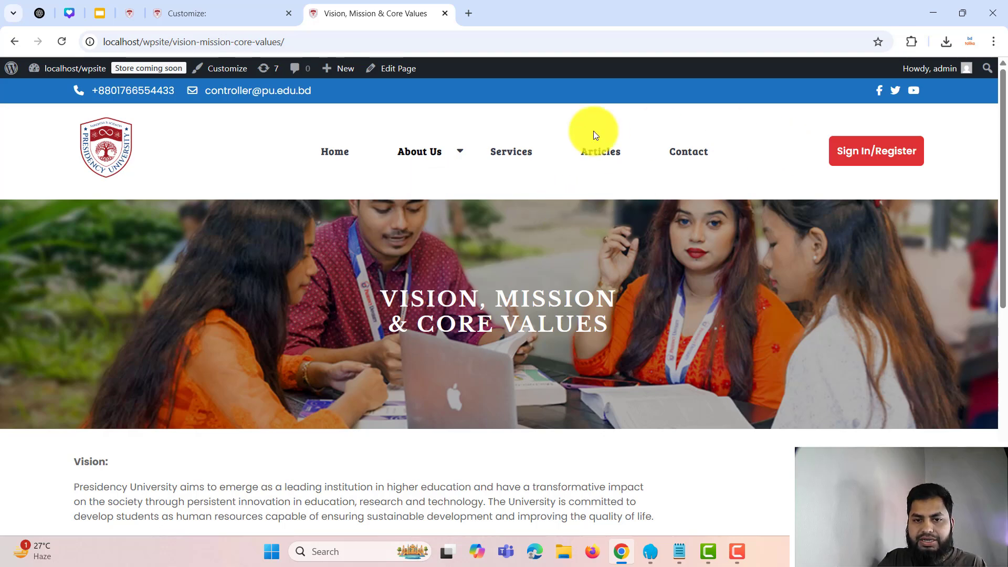
scroll(871, 174, down, 8)
scroll(418, 234, up, 8)
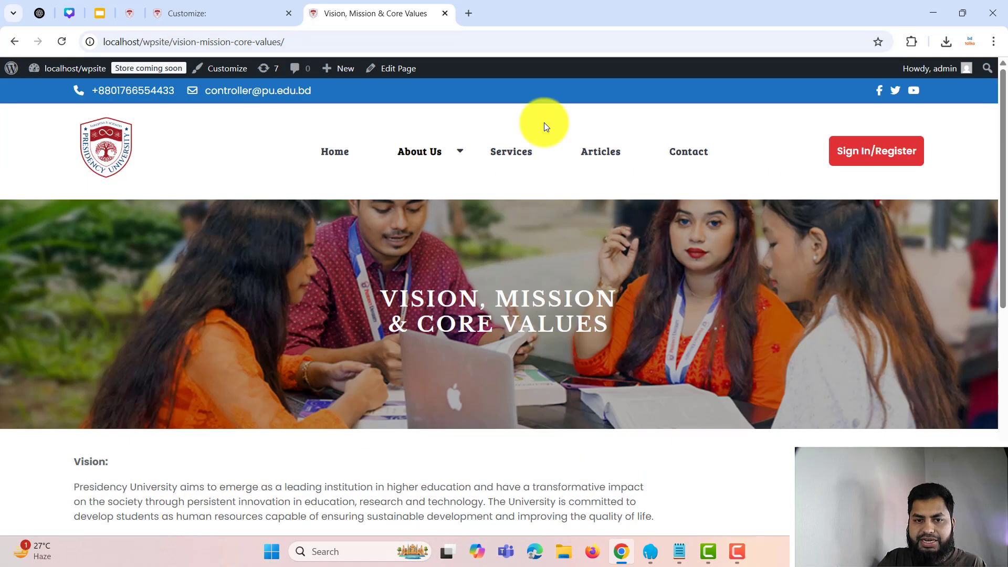
scroll(456, 381, down, 8)
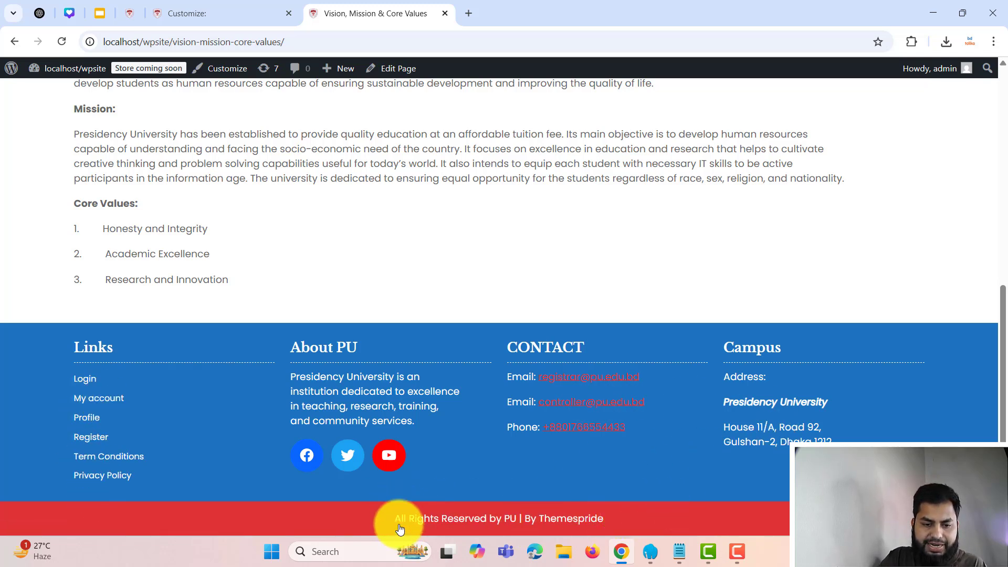
Examine the footer's copyright line, particularly the "By Themespride" credit.
drag(403, 520, 512, 518)
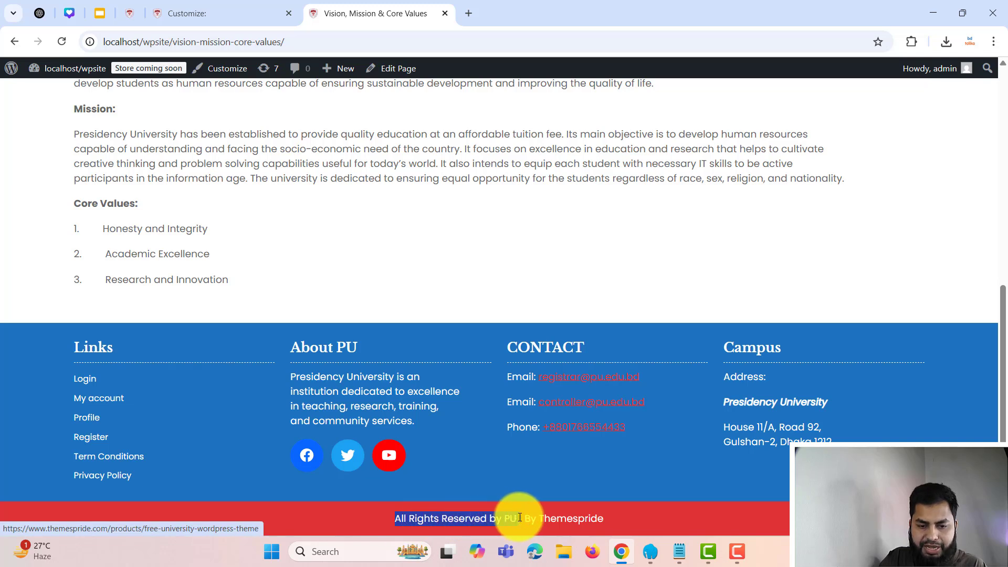
drag(647, 517, 591, 518)
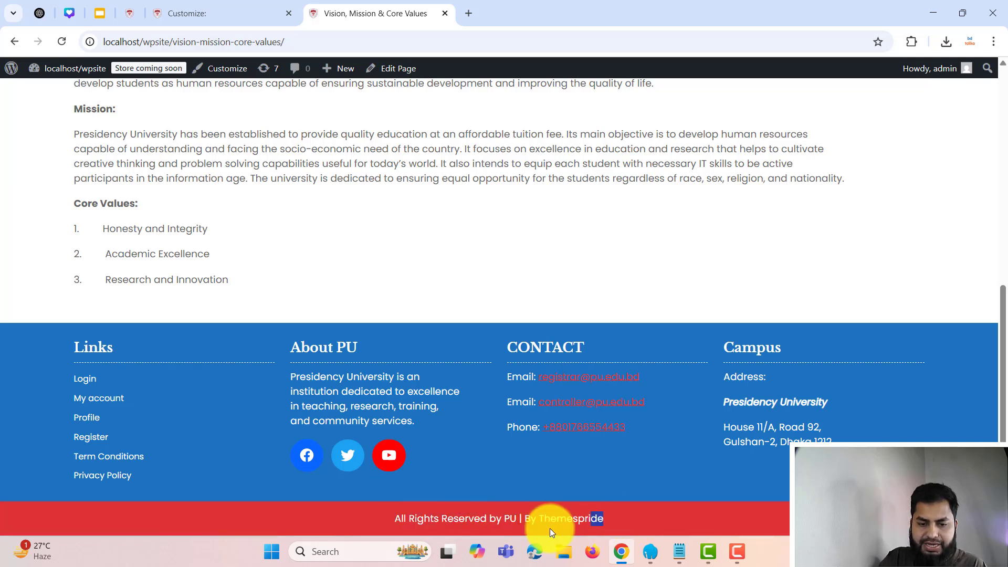
scroll(257, 229, up, 8)
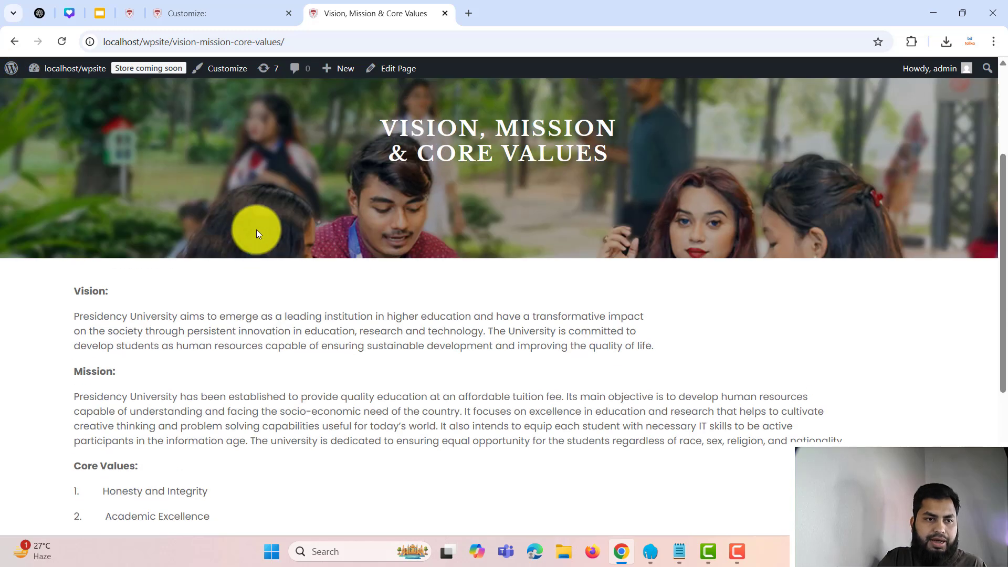
scroll(235, 224, down, 8)
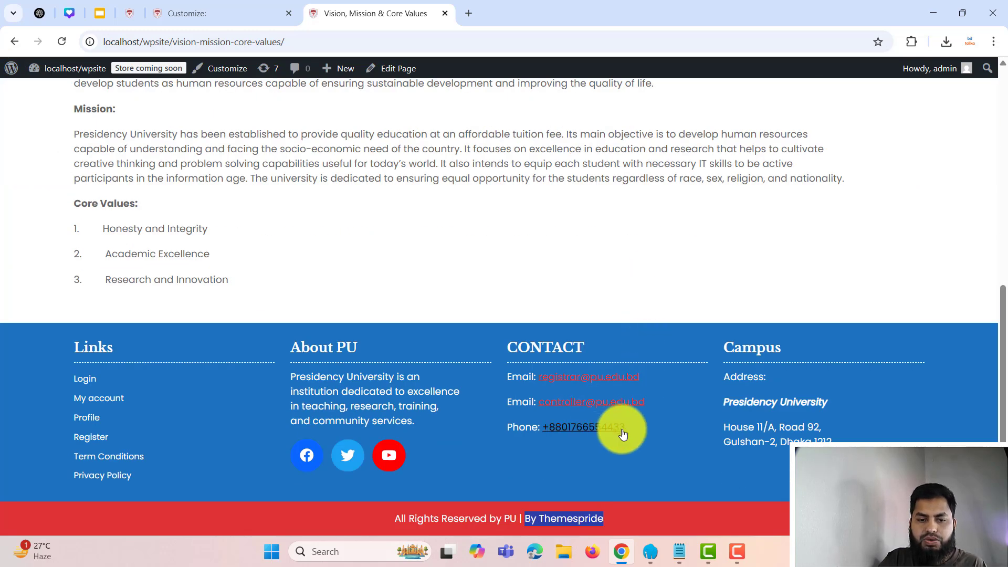
click(651, 513)
drag(651, 512, 548, 522)
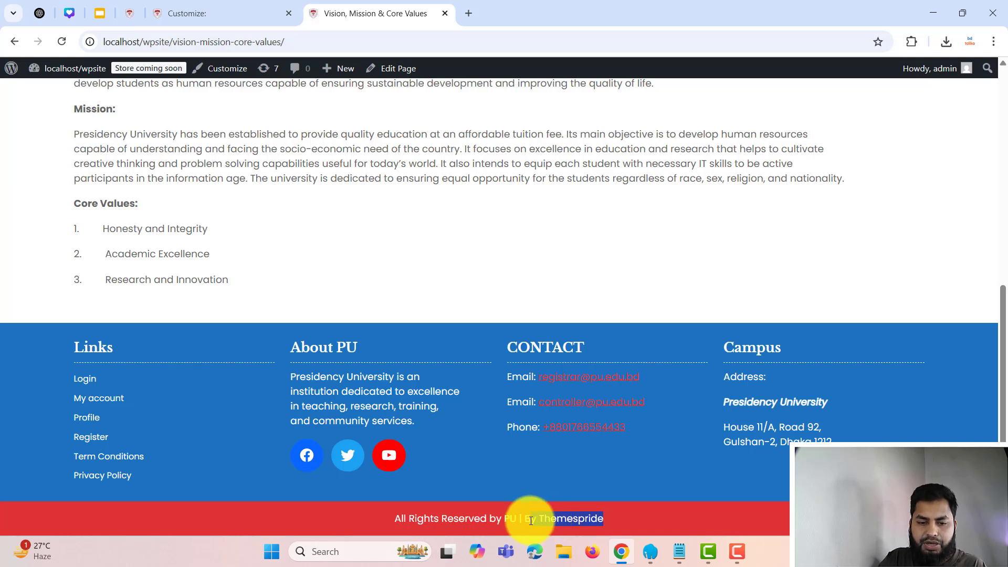
mouse_move(527, 521)
mouse_down()
mouse_move(660, 507)
mouse_move(653, 524)
mouse_move(544, 507)
mouse_move(529, 515)
mouse_up()
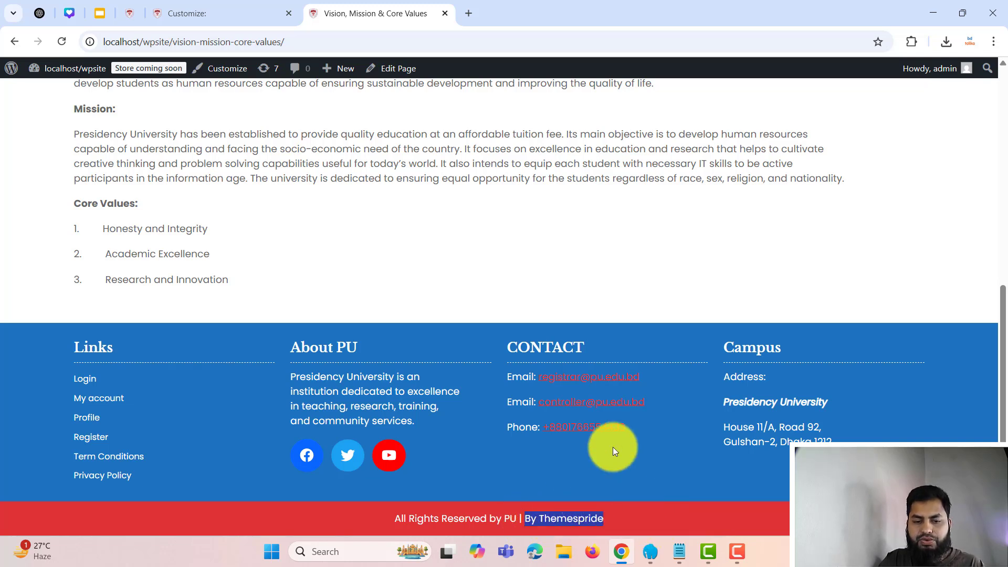
Close the Customizer to return to the Menus admin page, and look through the Appearance submenu and the entries below it.
click(247, 12)
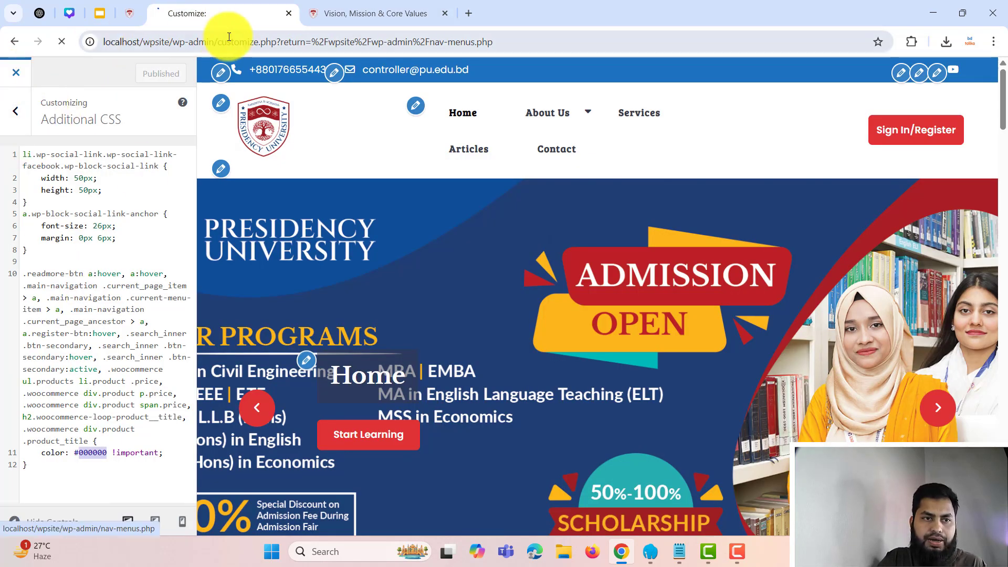
click(384, 6)
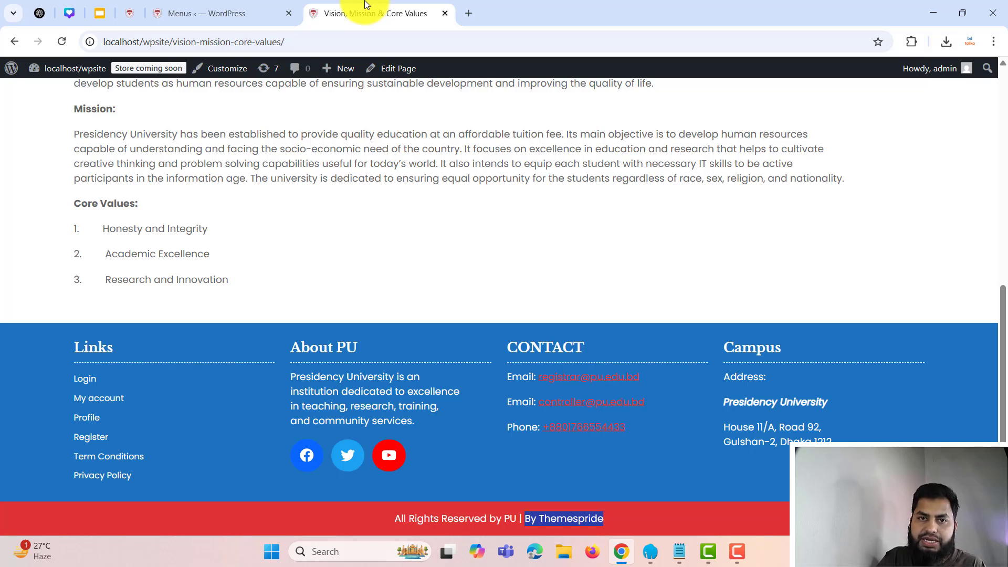
click(232, 13)
scroll(90, 315, down, 8)
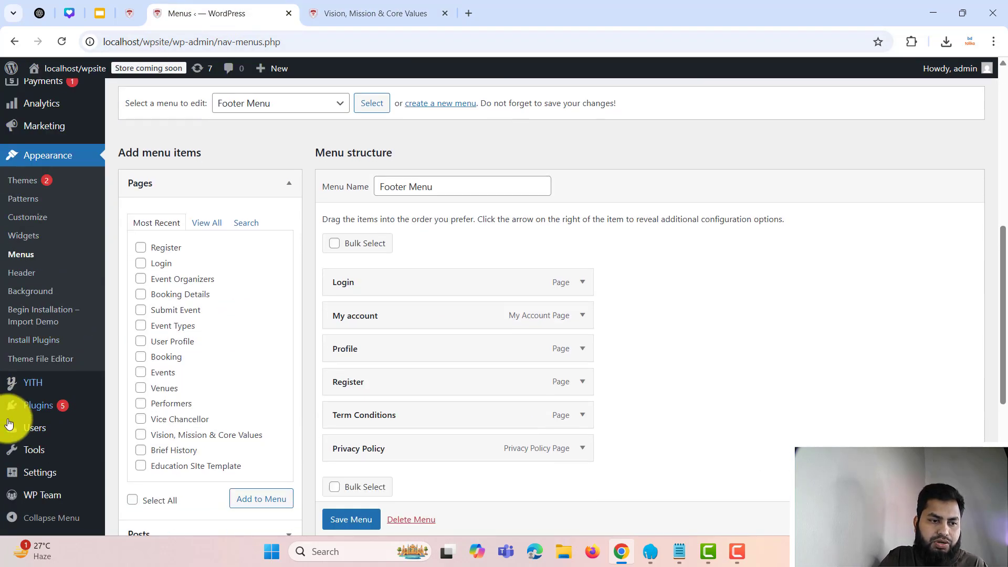
scroll(8, 424, down, 6)
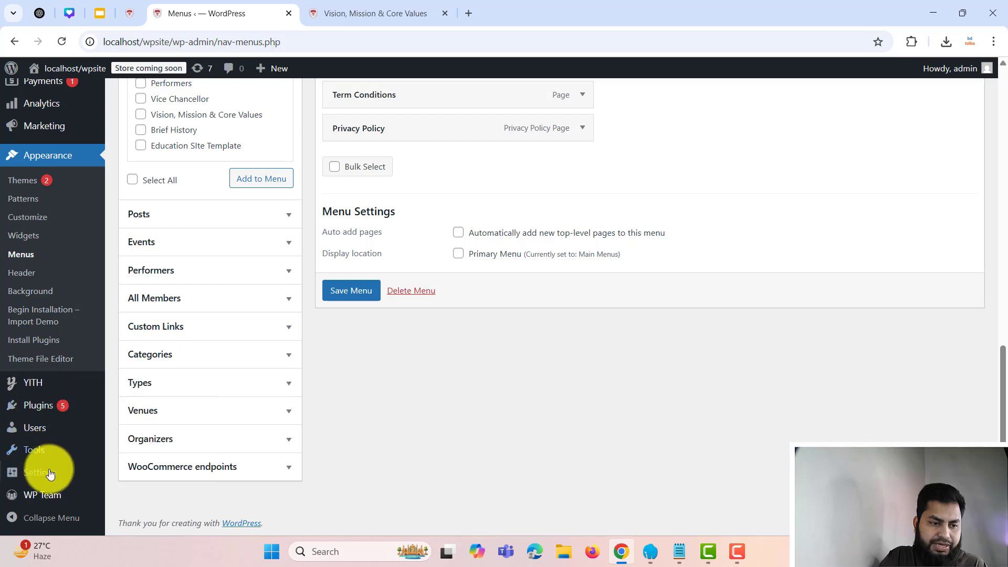
scroll(32, 309, up, 3)
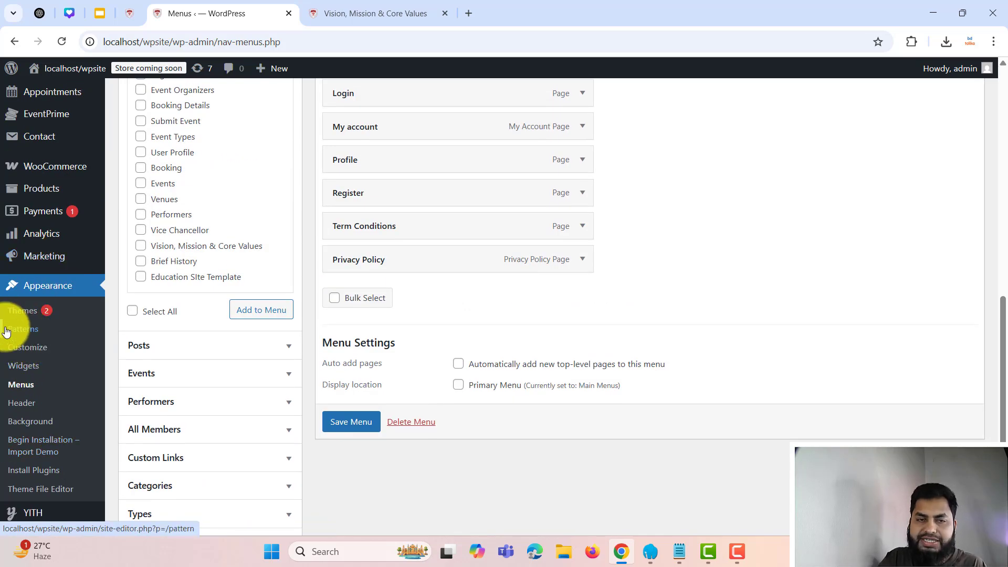
Look over the Vision, Mission & Core Values page again and highlight the full footer copyright line.
click(359, 8)
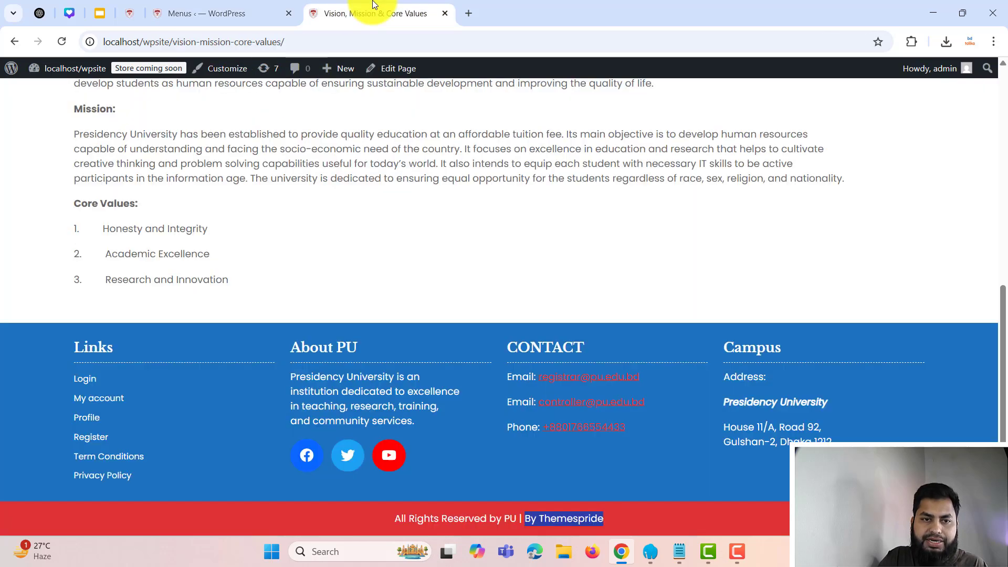
scroll(403, 226, up, 8)
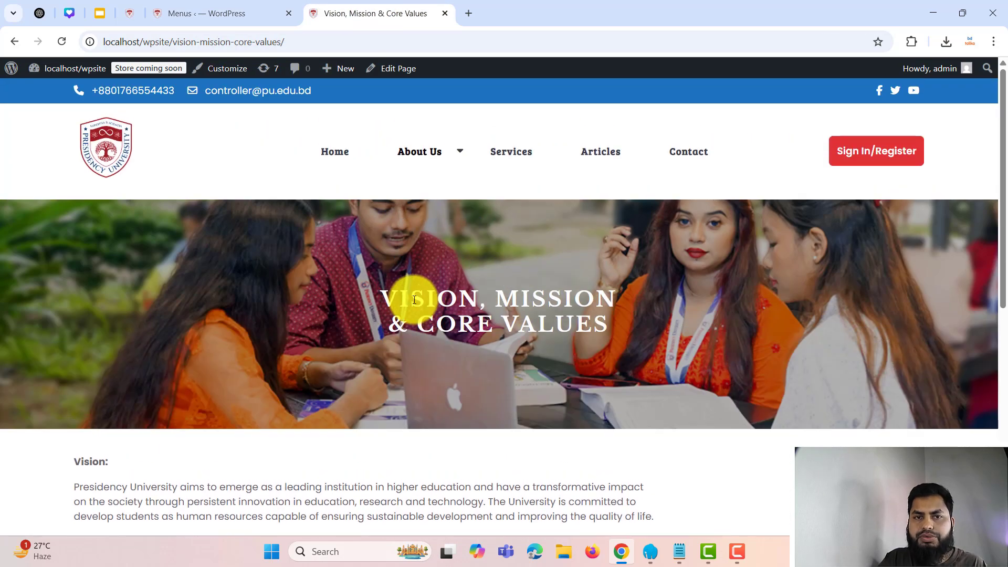
scroll(525, 279, down, 8)
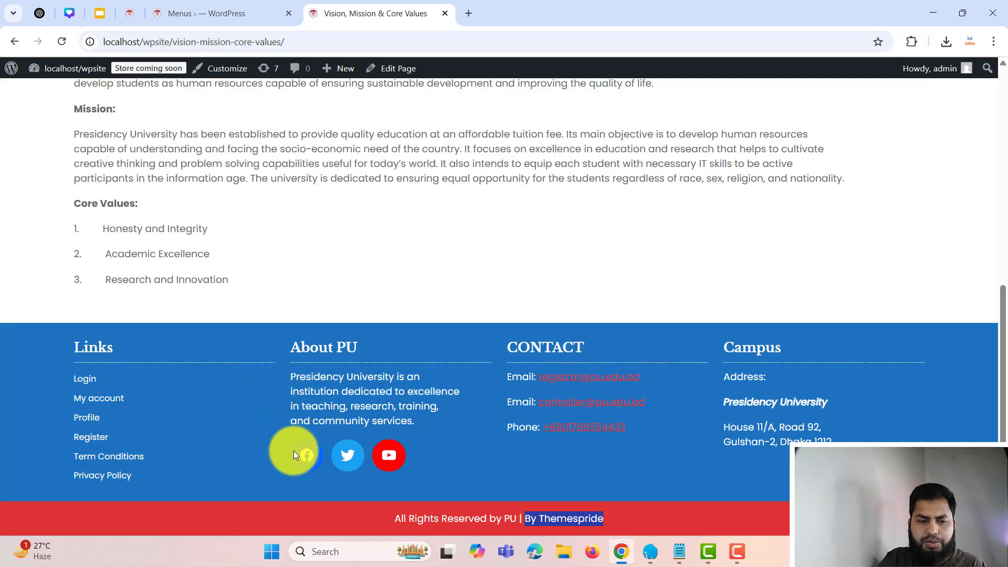
click(610, 518)
drag(610, 519, 370, 519)
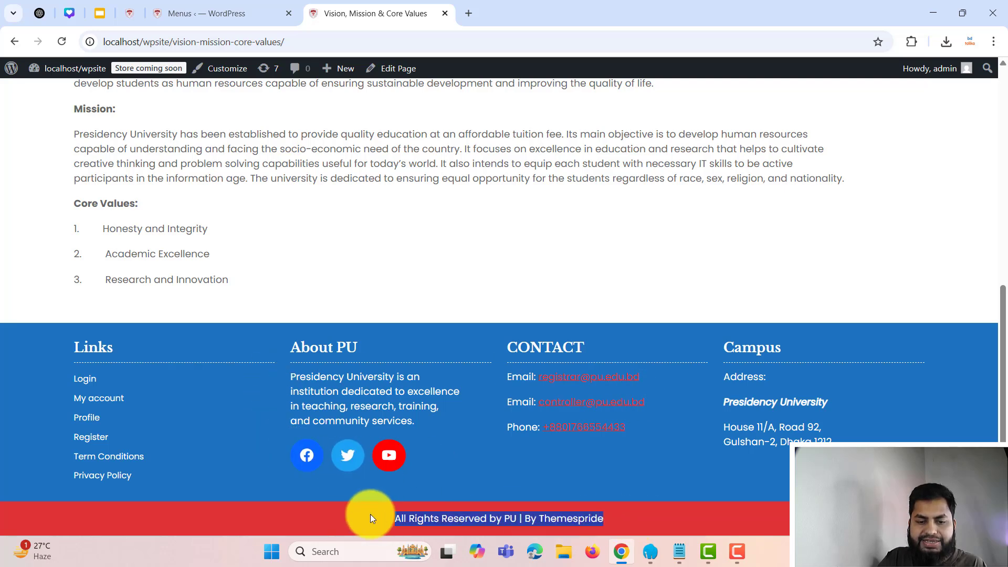
Open the Theme File Editor for the University Education Hub theme and accept the warning about direct edits.
click(226, 13)
scroll(105, 410, down, 2)
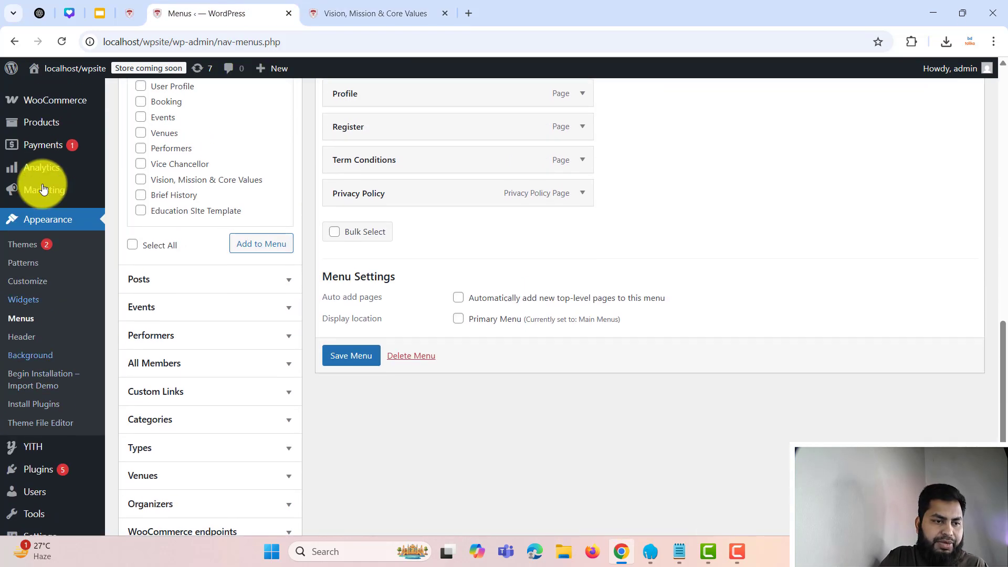
click(352, 7)
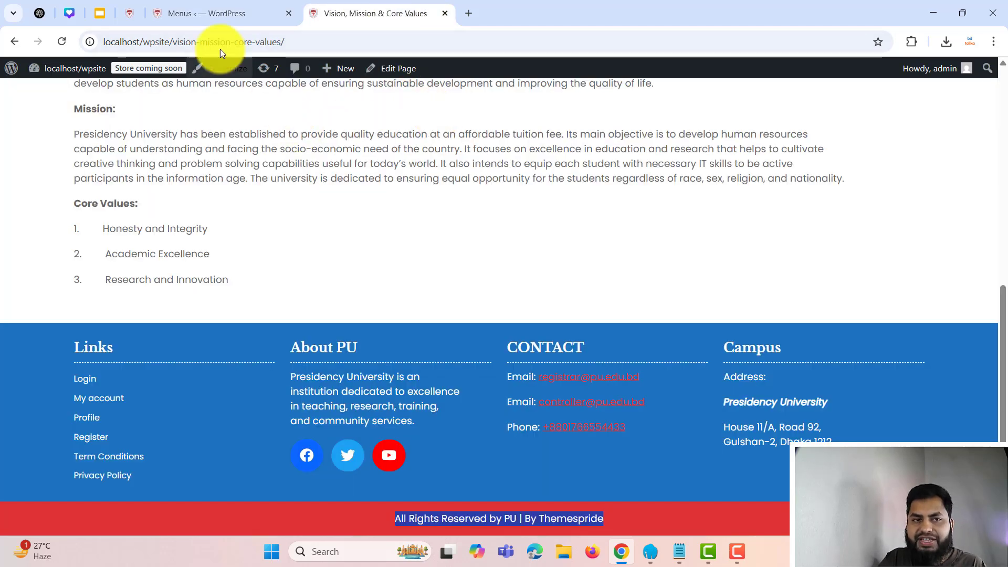
click(178, 14)
scroll(63, 439, down, 3)
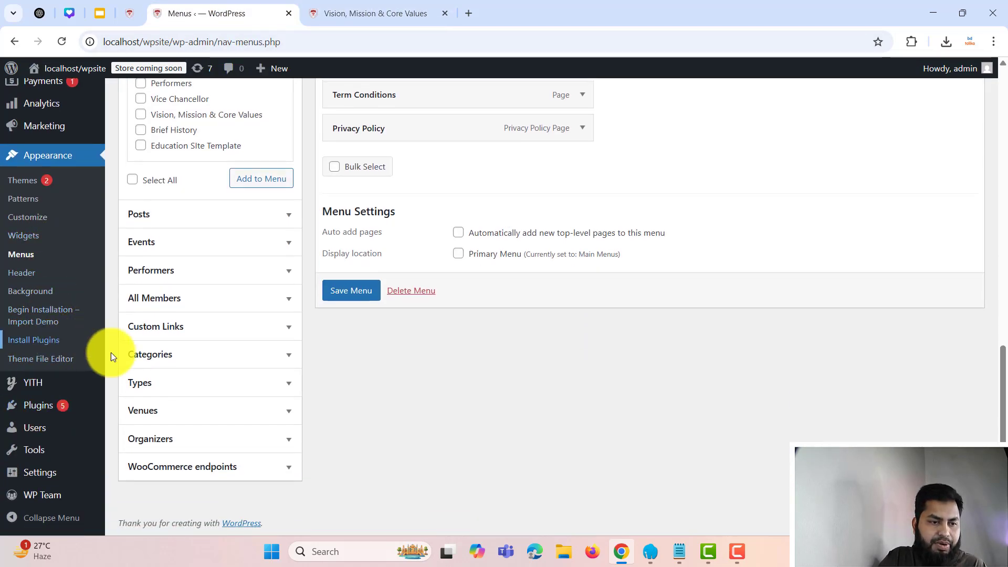
click(36, 362)
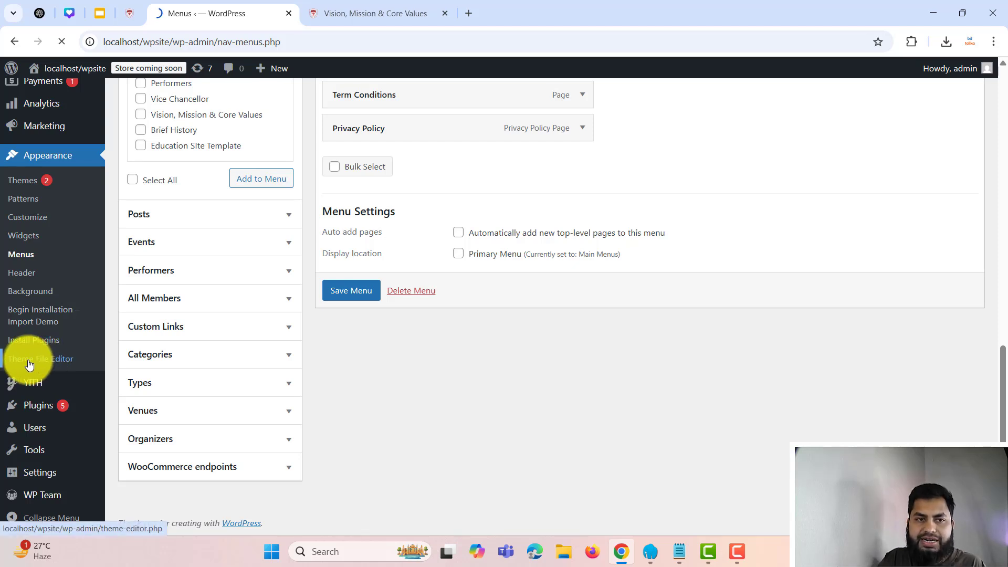
click(367, 13)
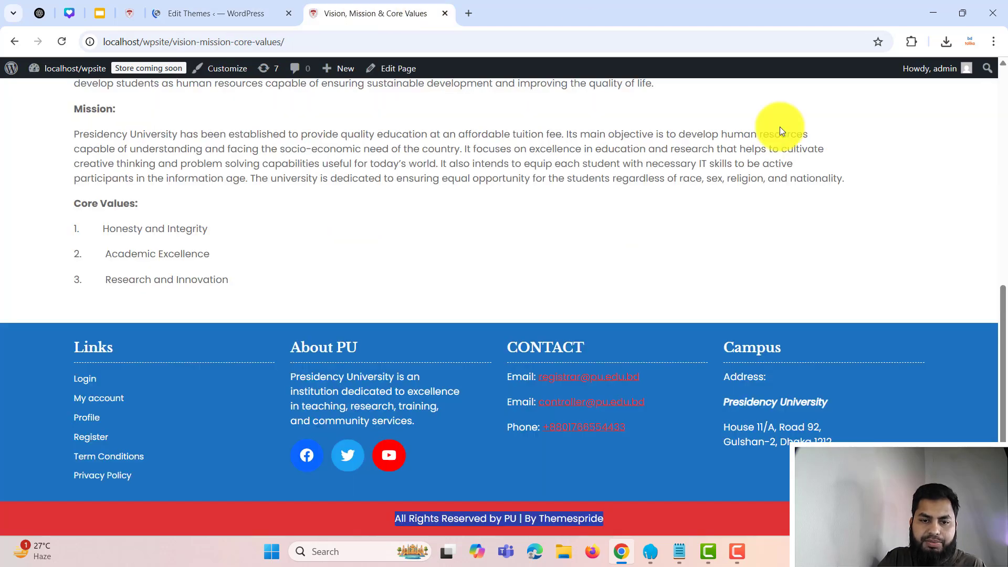
click(252, 13)
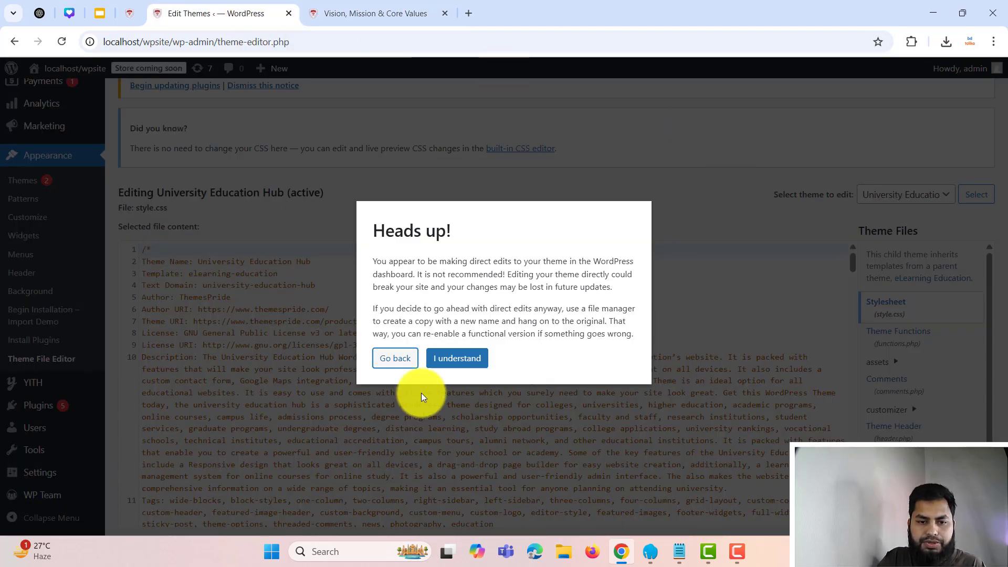
click(451, 360)
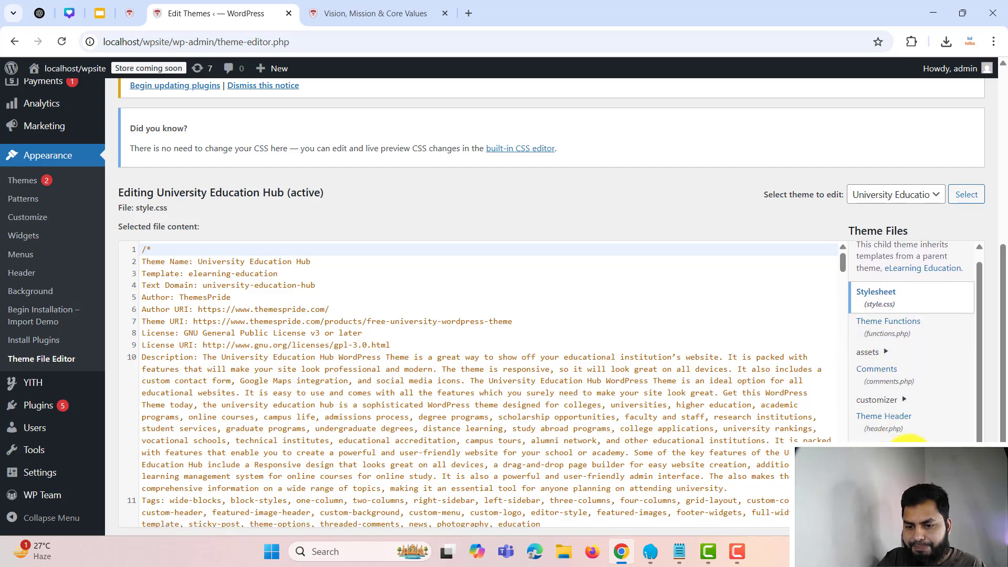
Expand the theme's template-parts and footer folders and open site-info.php for editing.
scroll(887, 418, down, 2)
click(876, 384)
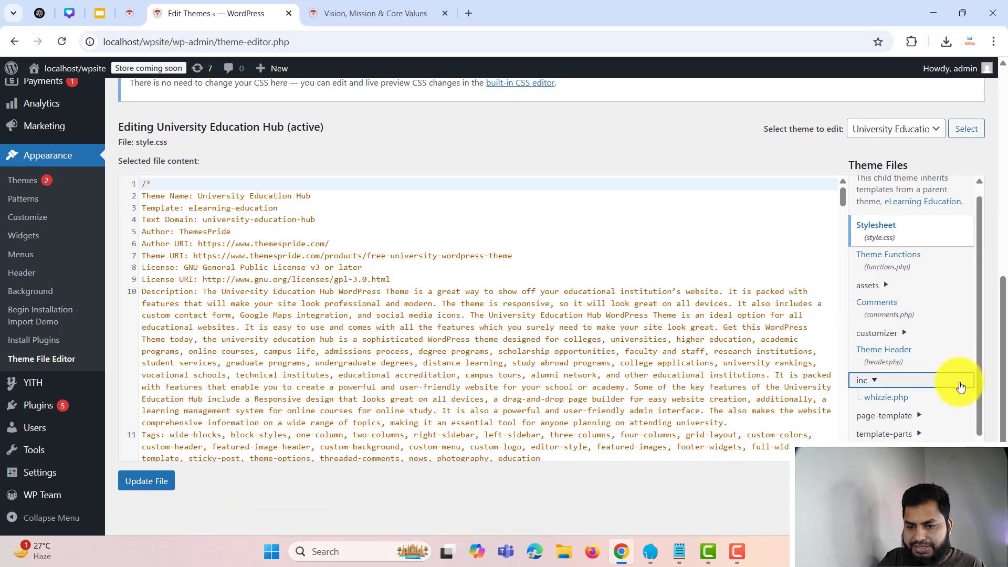
scroll(899, 409, down, 1)
click(920, 423)
scroll(940, 399, down, 1)
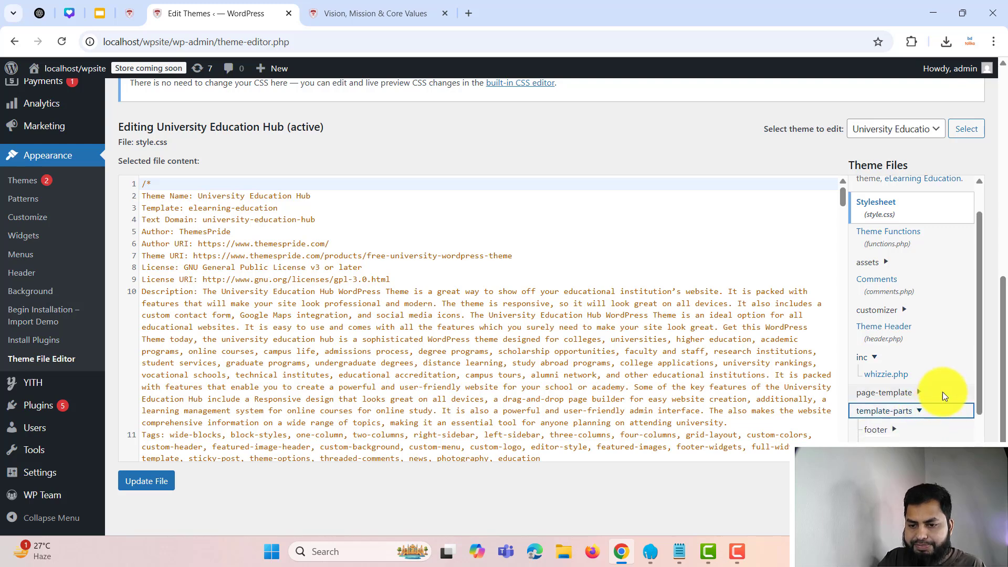
click(892, 387)
scroll(906, 389, down, 1)
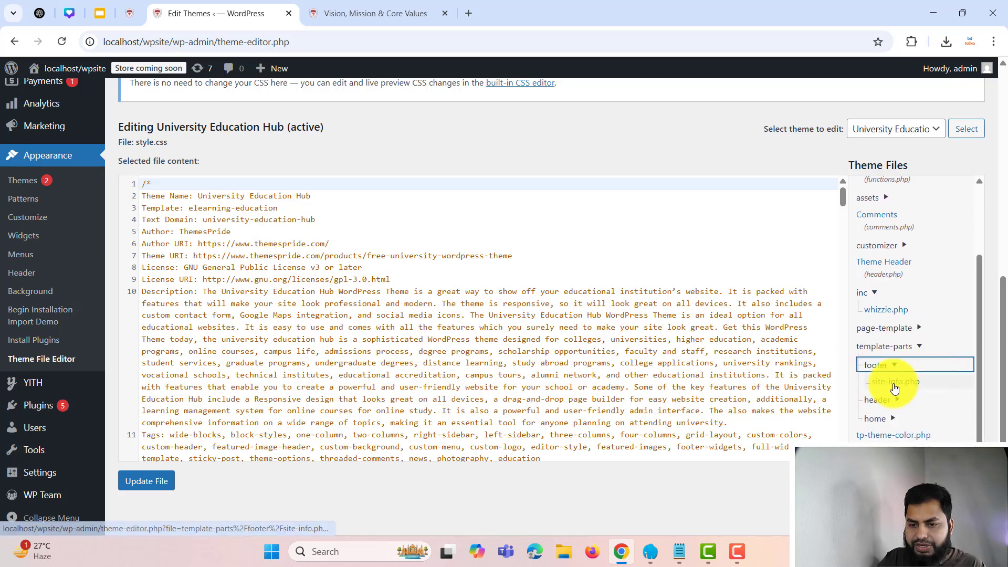
click(894, 386)
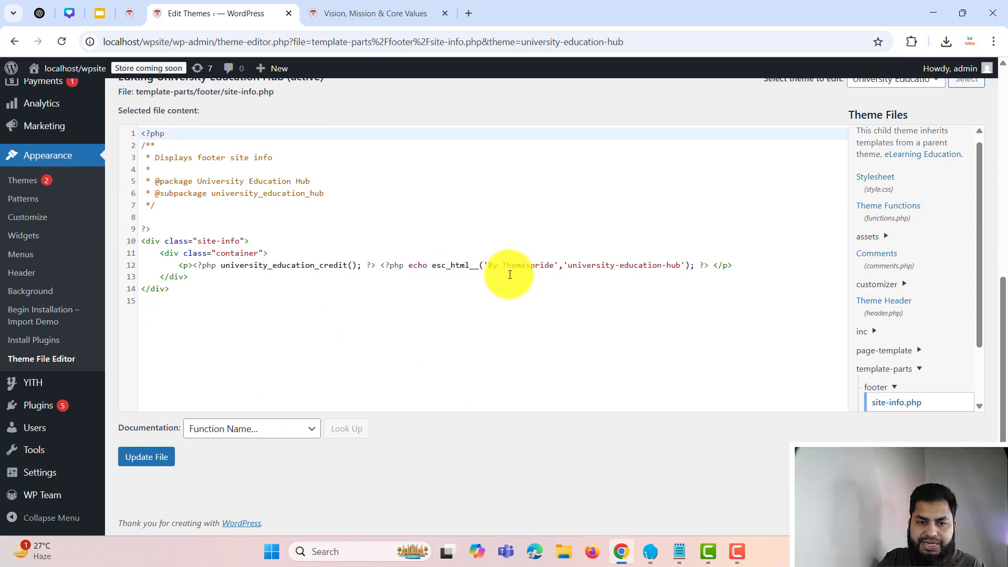
Change the credit text on line 12 of site-info.php to "By Presidency University" and update the file.
double_click(513, 269)
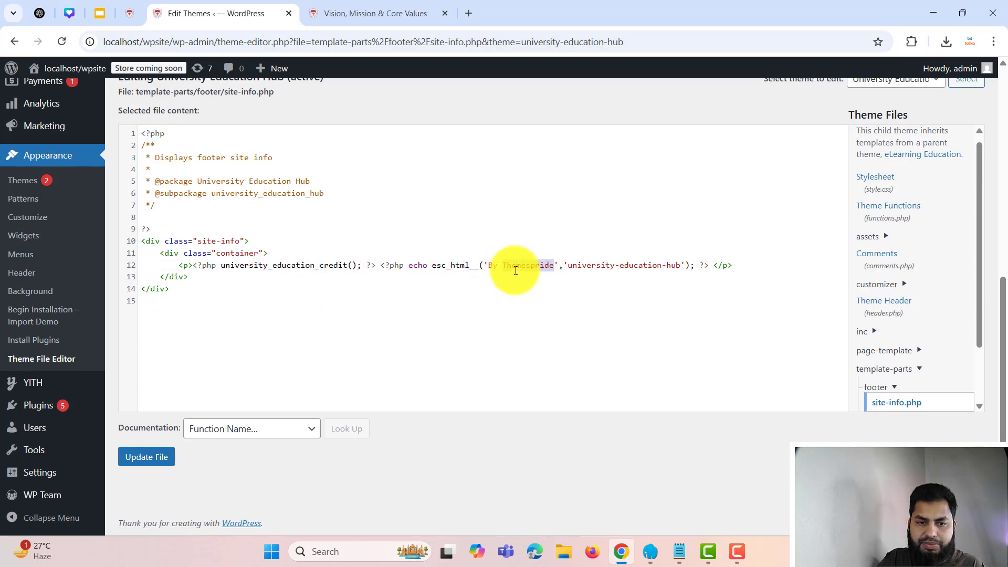
mouse_move(486, 265)
mouse_down()
mouse_move(549, 267)
mouse_move(488, 265)
mouse_up()
click(552, 268)
text(By)
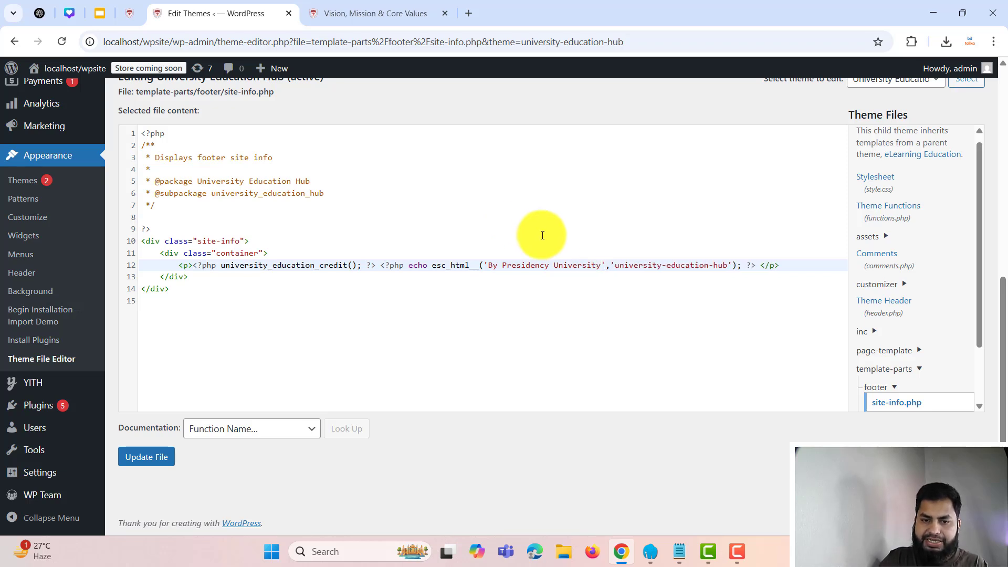
click(143, 457)
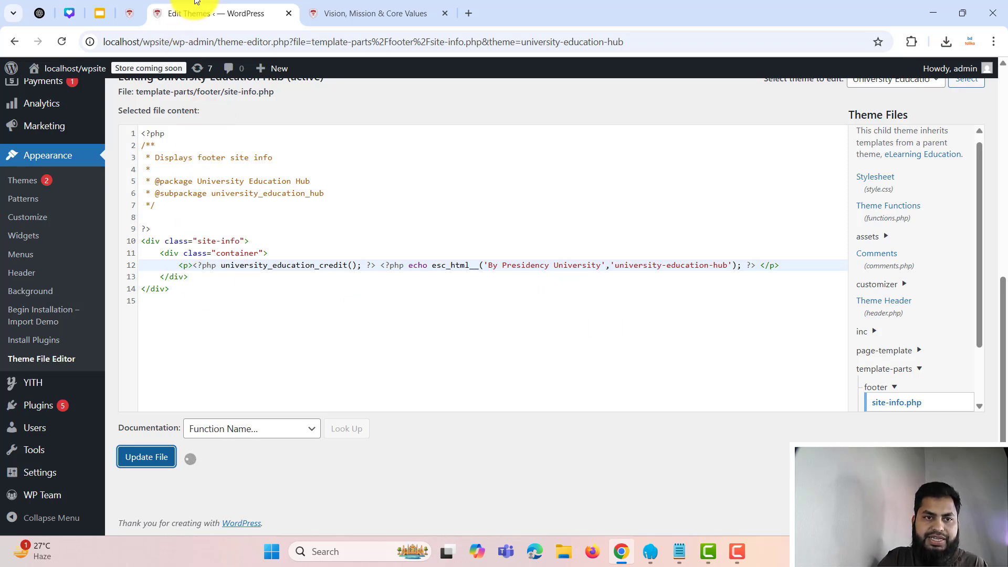
Reload the Vision, Mission & Core Values page and check the footer's copyright line and its "All Rights Reserved by PU" link.
click(358, 6)
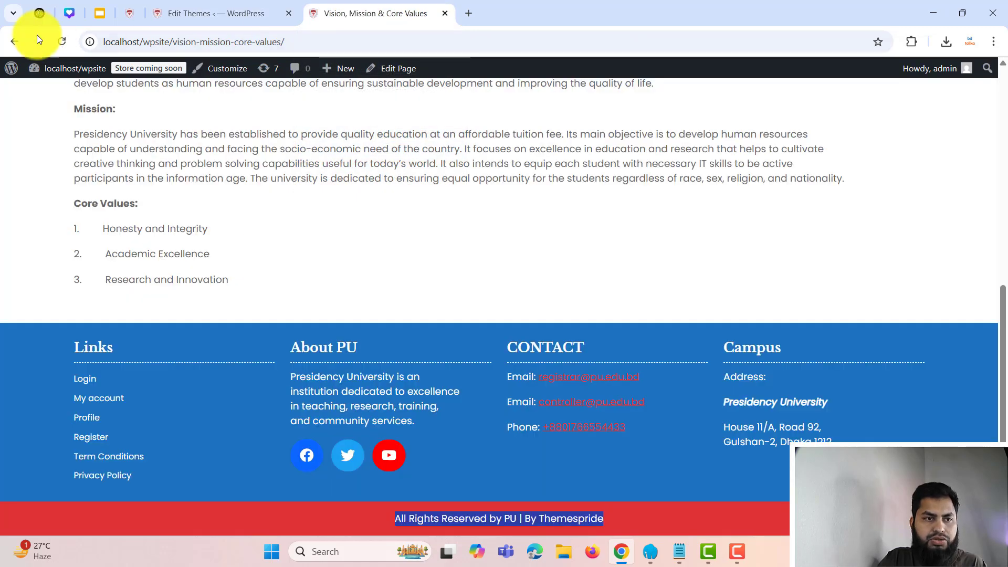
click(62, 42)
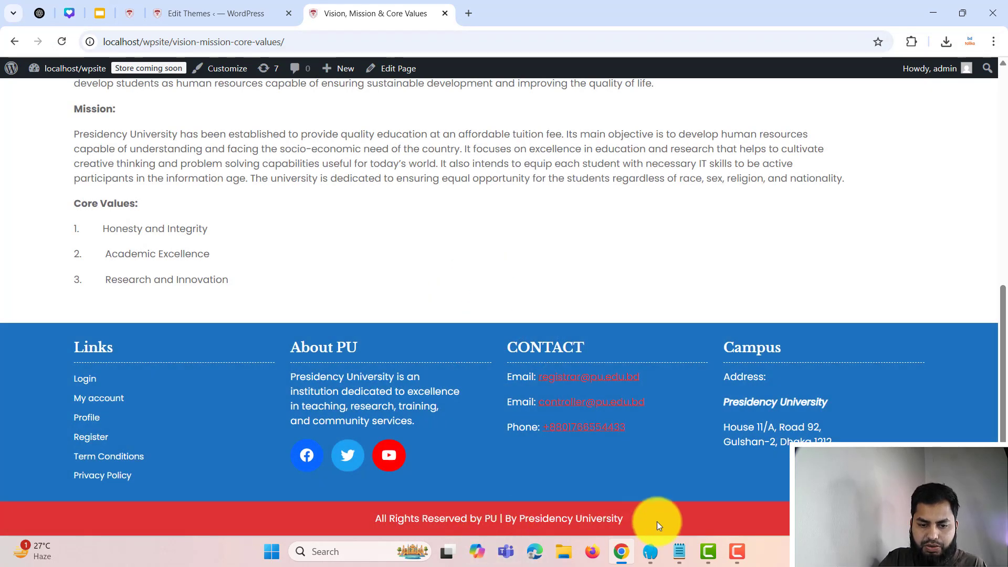
drag(653, 521, 504, 517)
drag(314, 506, 496, 516)
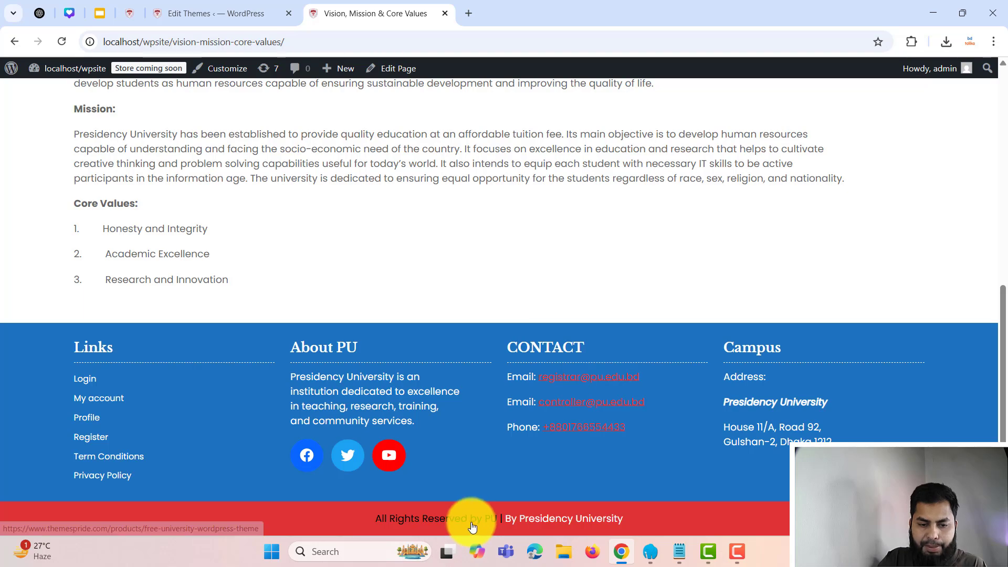
click(472, 523)
Open the theme Customizer from the Appearance section of the admin, glancing at the site's footer while it loads.
click(199, 17)
scroll(34, 431, up, 10)
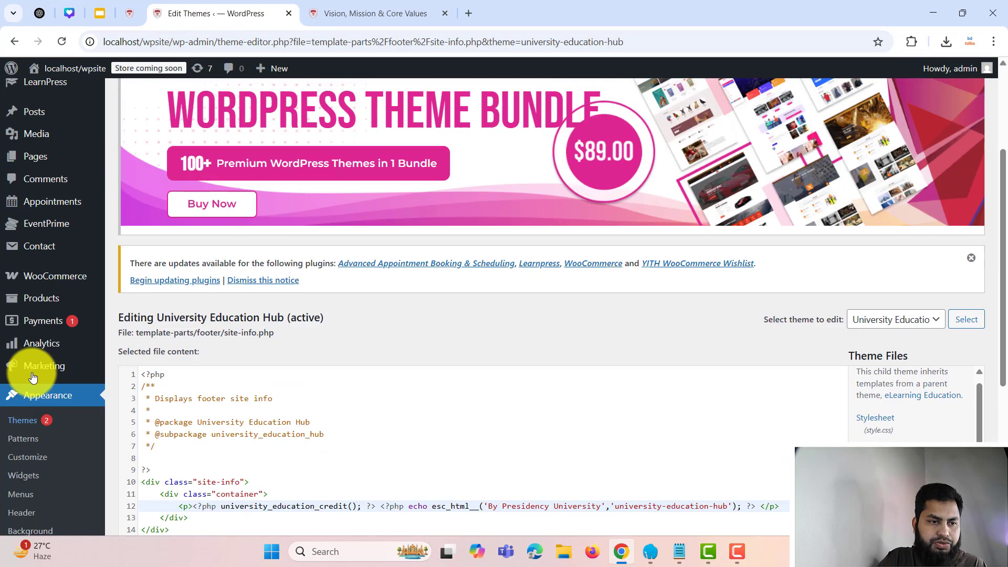
scroll(54, 292, down, 3)
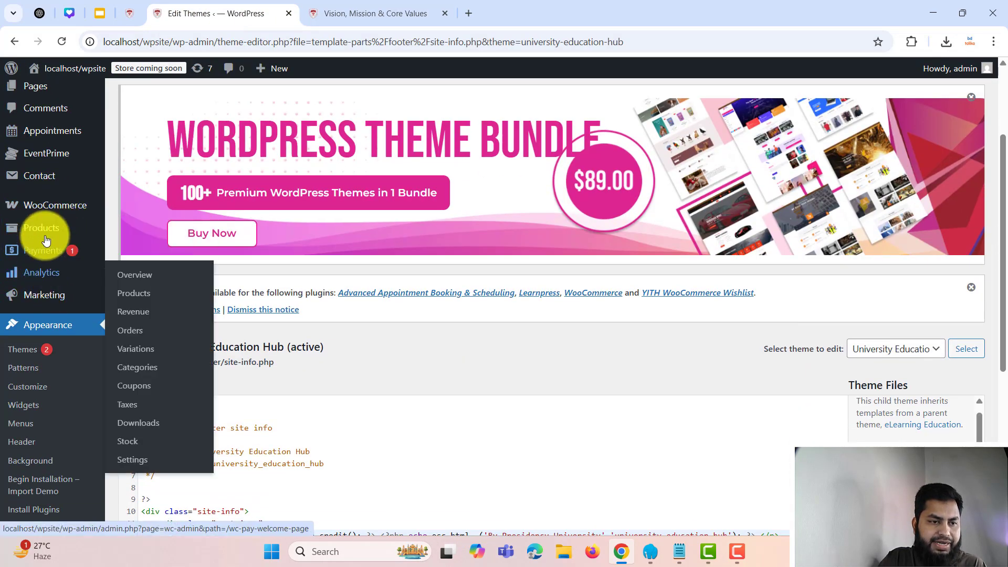
scroll(49, 305, down, 1)
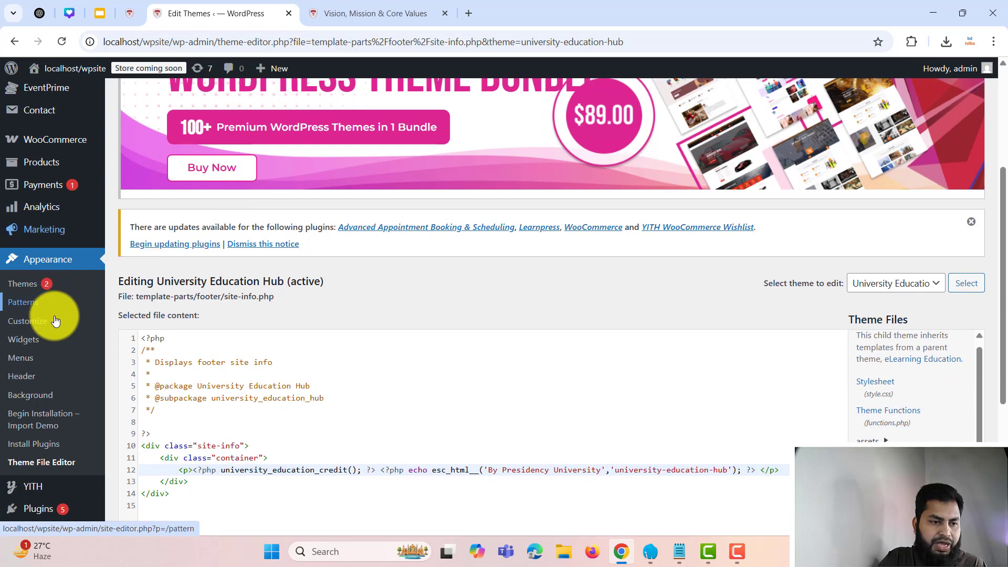
click(30, 321)
click(378, 4)
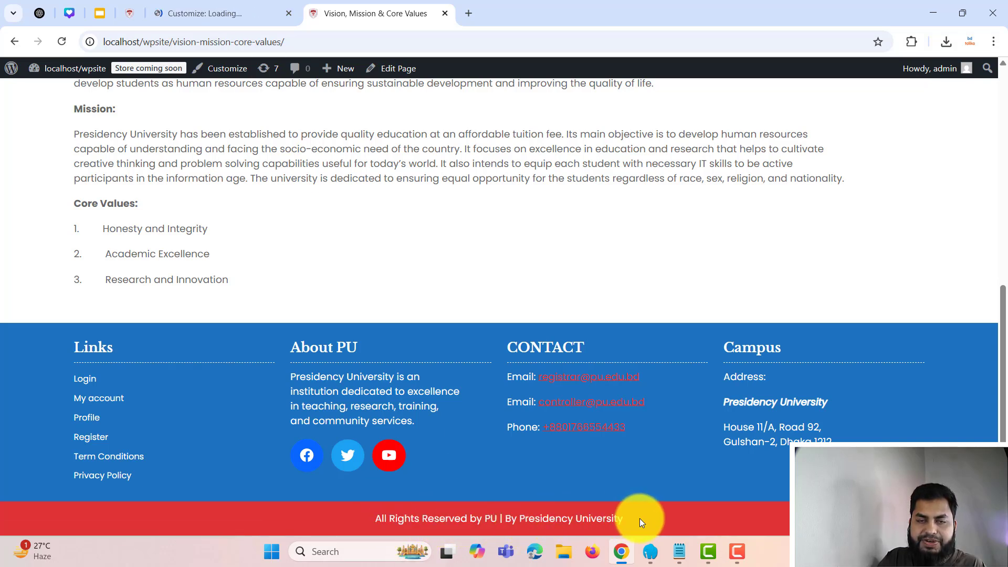
click(282, 18)
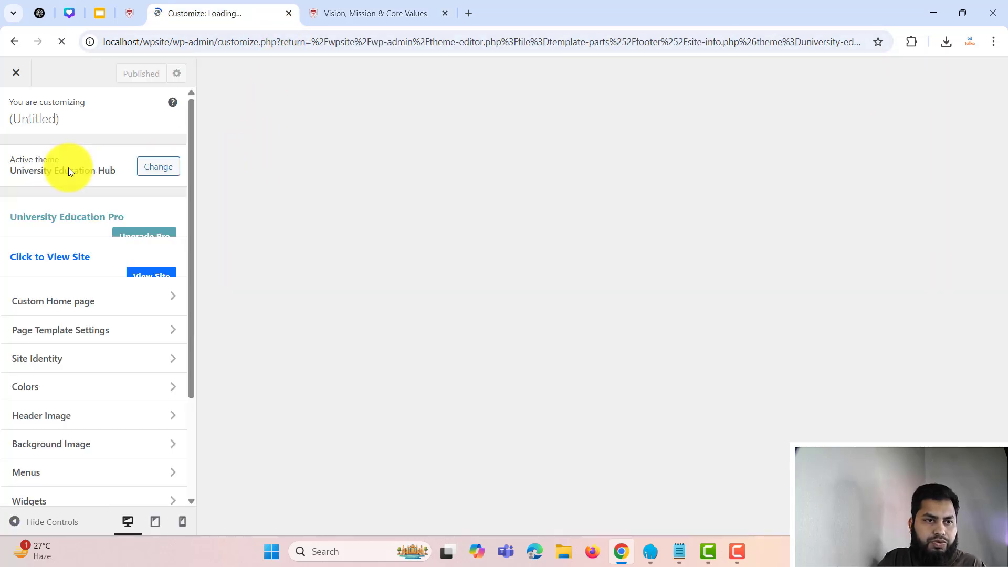
Open the Customizer's Site Identity section and look through its settings down to the site icon.
scroll(94, 342, down, 3)
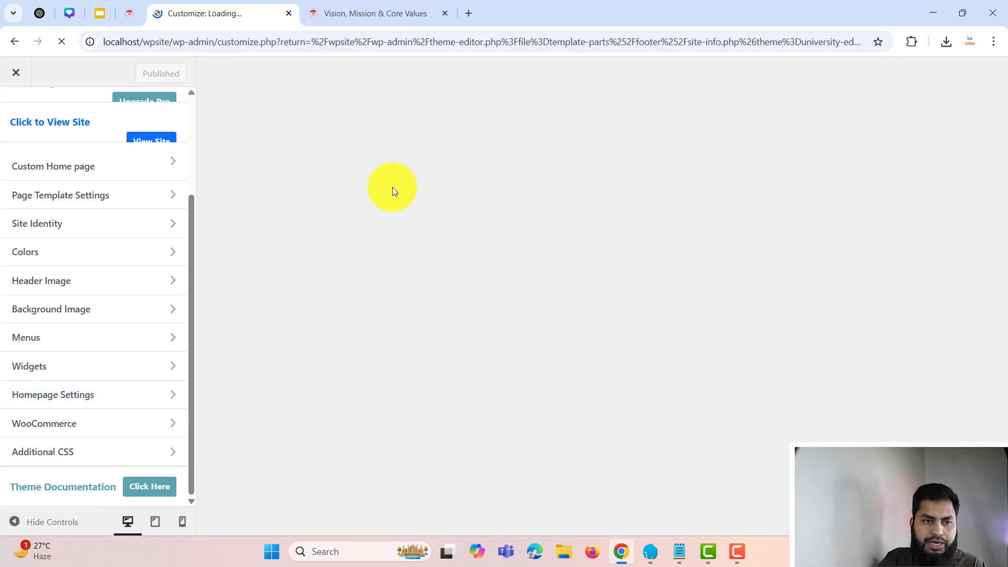
scroll(35, 282, up, 3)
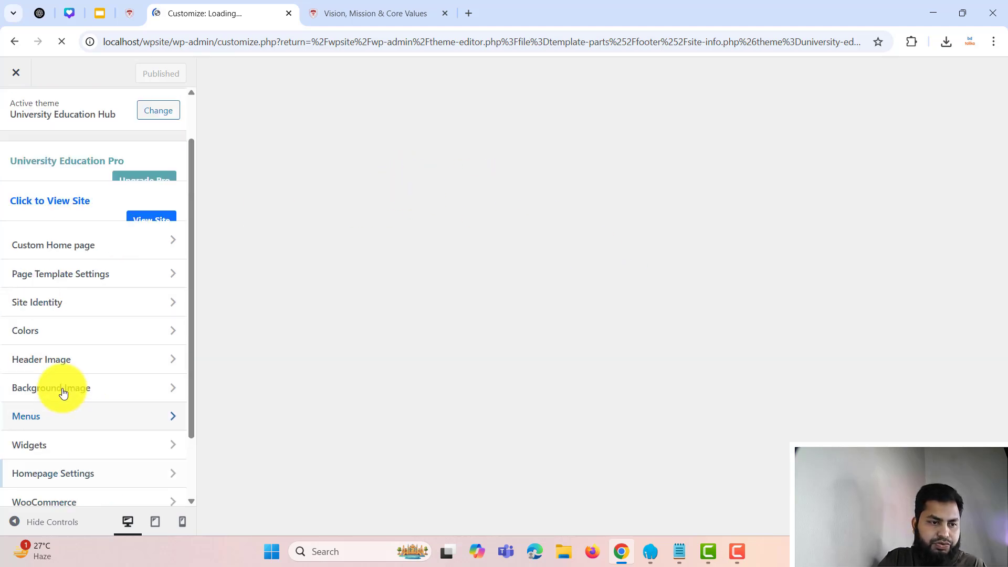
click(98, 361)
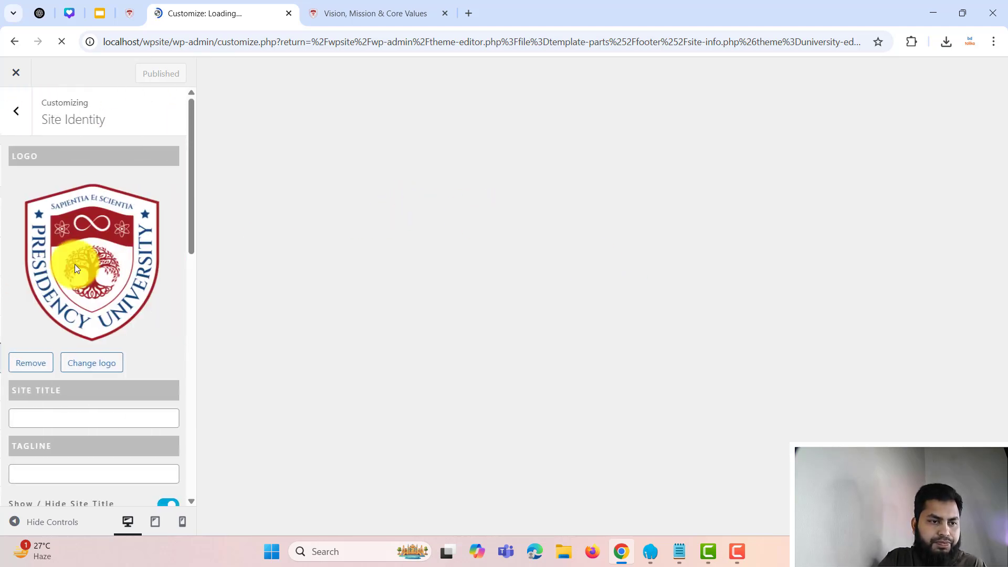
scroll(79, 404, down, 10)
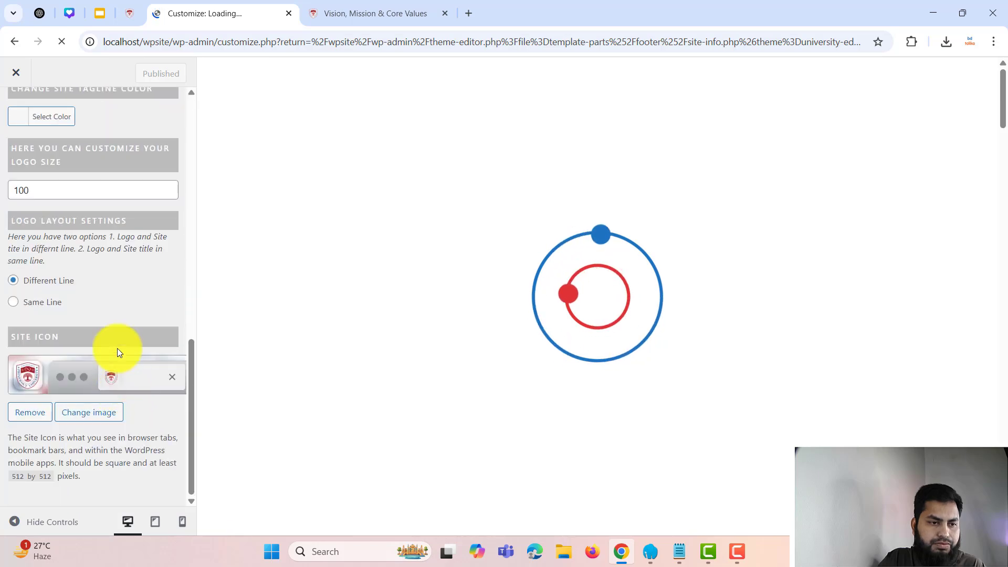
Leave the Site Identity section and open the Footer Copyright Settings from the copyright line in the preview's footer.
scroll(54, 189, up, 10)
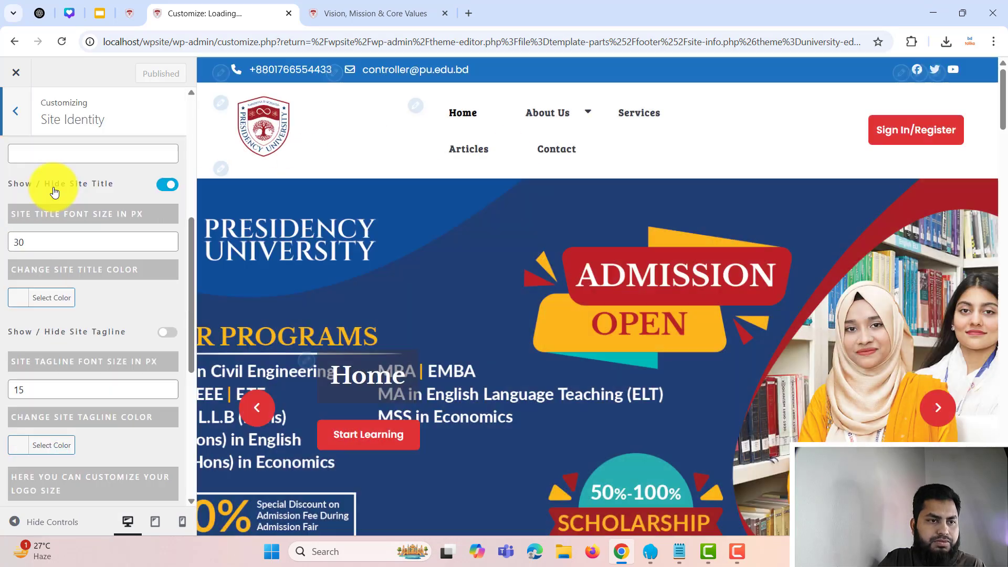
click(17, 111)
scroll(577, 315, down, 5)
scroll(499, 349, down, 20)
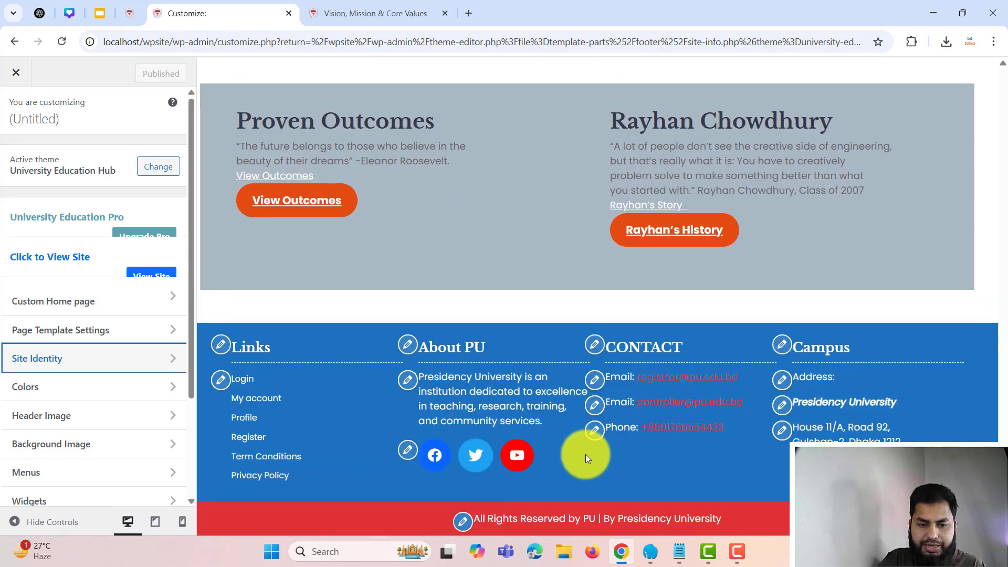
click(463, 520)
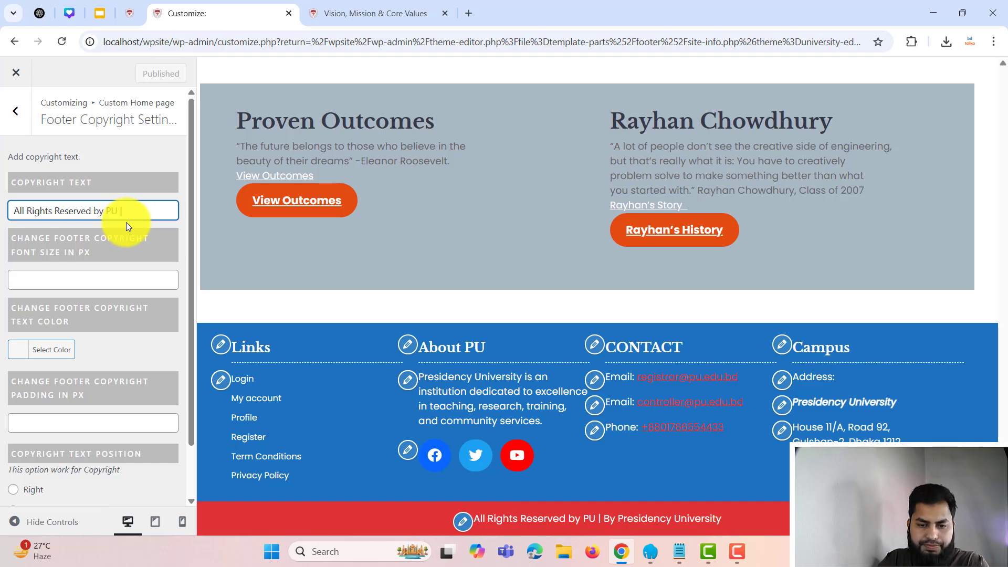
Remove "by PU" from the footer copyright text so it reads "All Rights Reserved |" and publish the change.
click(118, 211)
key(BackSpace)
key(BackSpace)
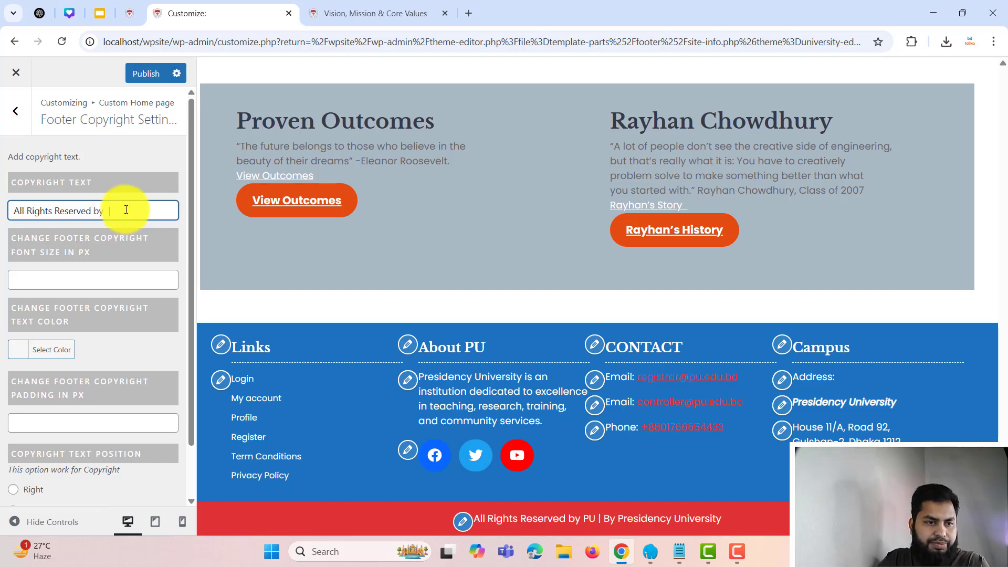
key(BackSpace)
key(BackSpace)
key(BackSpace)
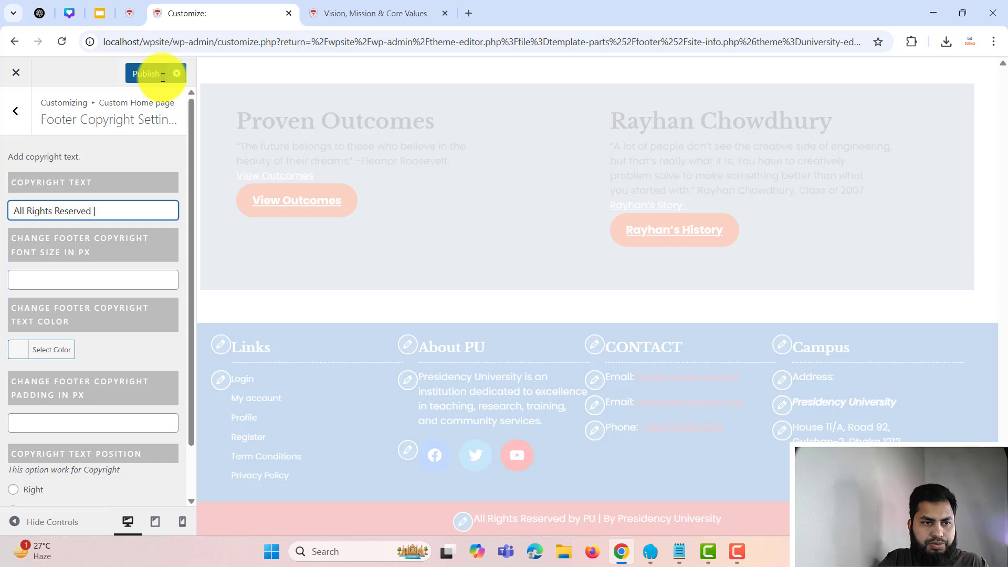
click(146, 74)
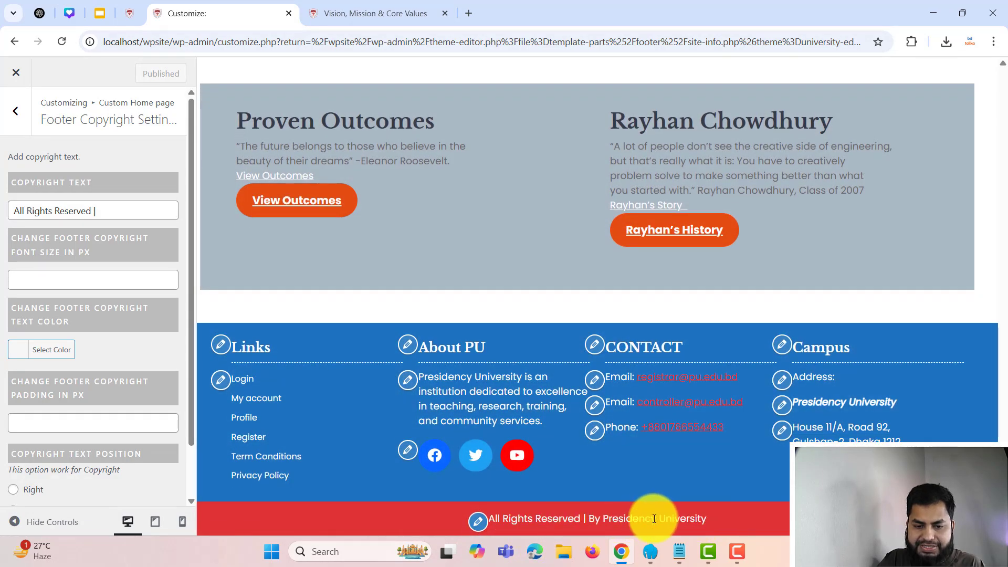
Replace the vertical bar in the footer copyright text to make it "All Rights Reserved -" and publish the change.
click(118, 206)
text(-)
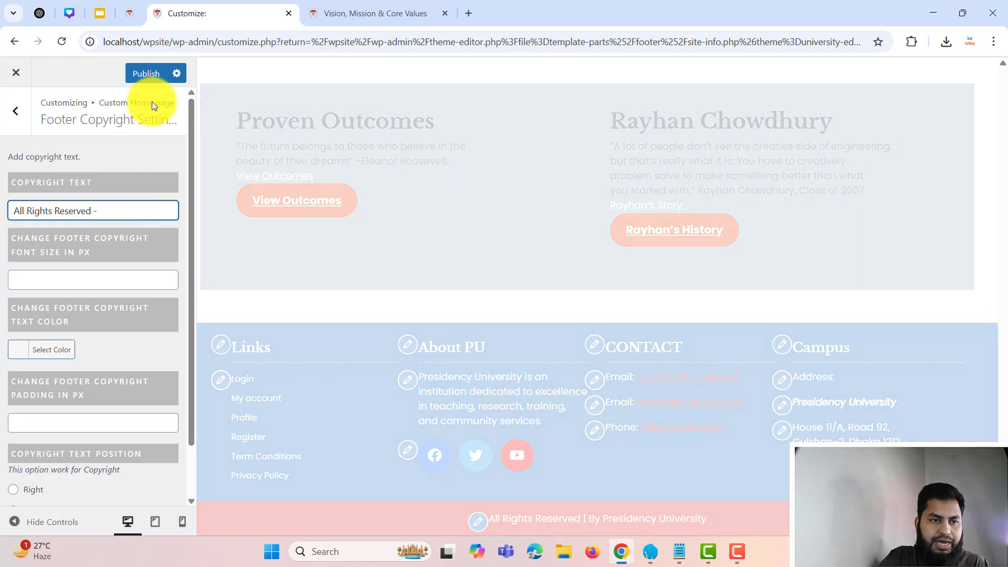
click(147, 76)
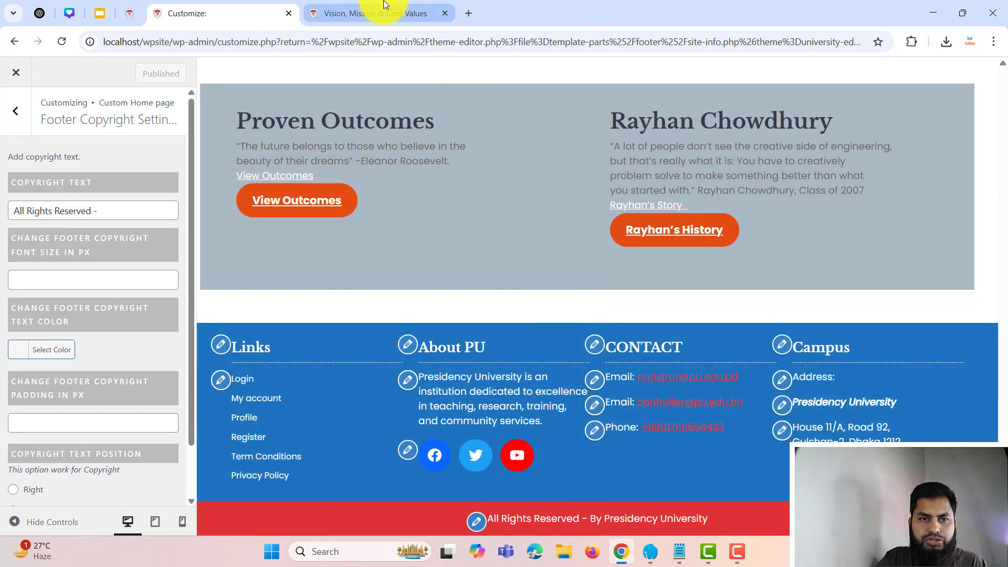
Reload the Vision, Mission & Core Values page on the live site and check the footer's copyright line.
click(362, 15)
click(61, 42)
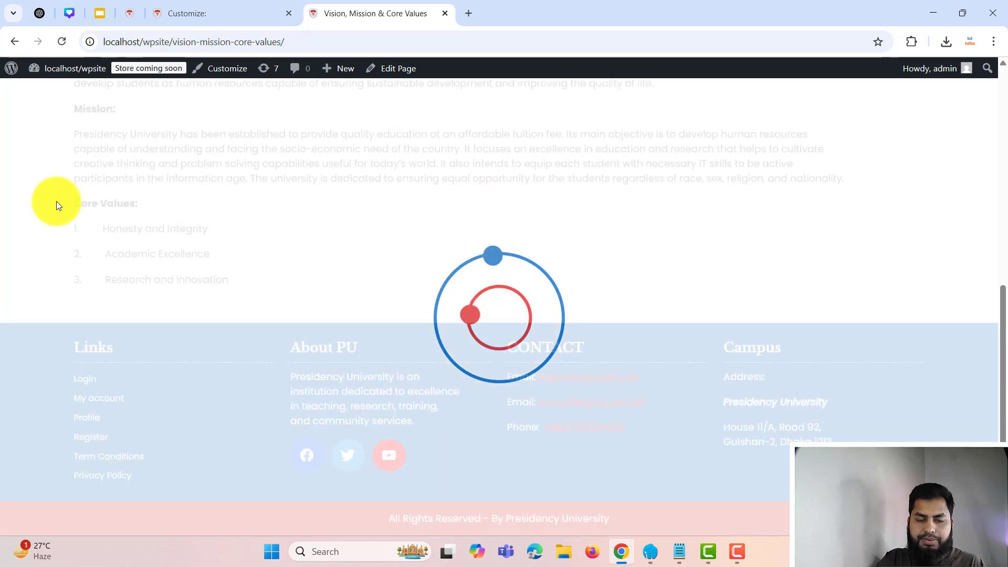
scroll(364, 470, up, 10)
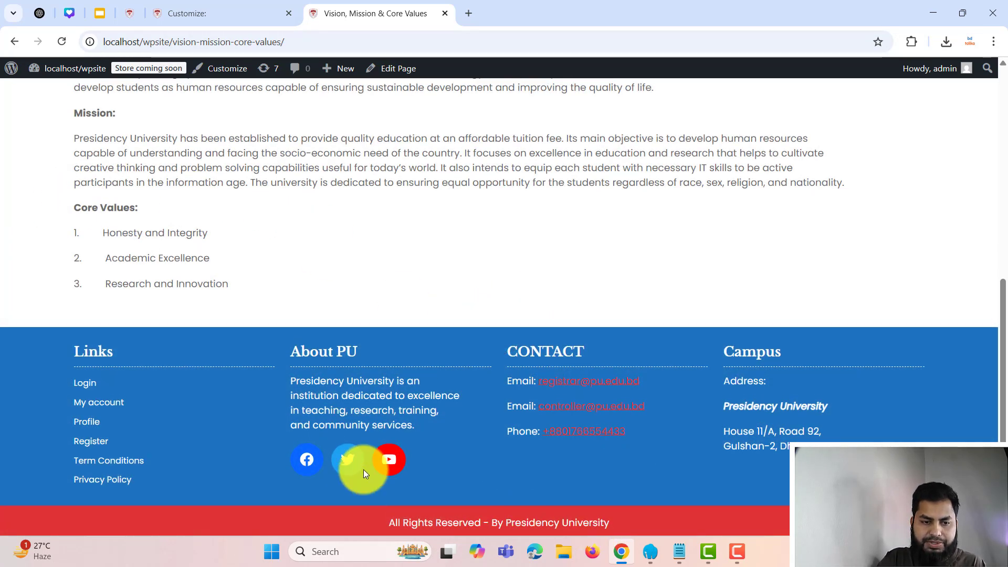
Open the site's home page and look through its sections down to the footer, including the Popular Online Courses heading.
click(105, 138)
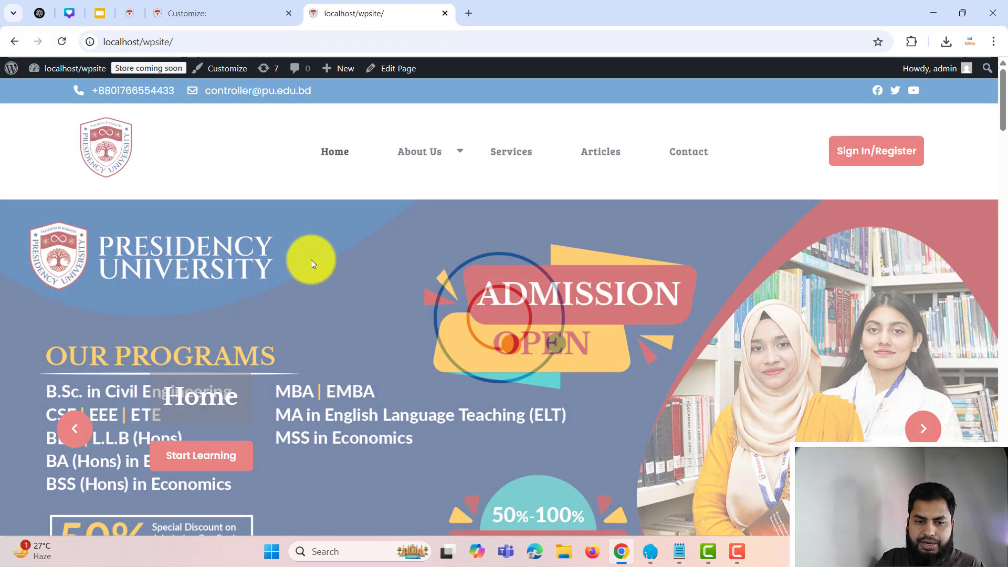
scroll(609, 249, down, 1)
scroll(603, 244, down, 20)
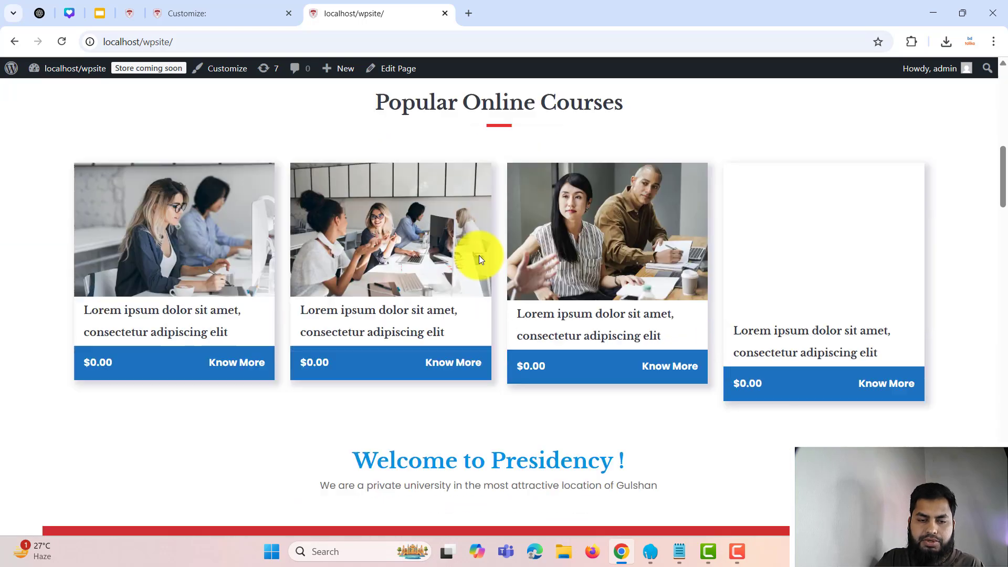
scroll(635, 229, down, 20)
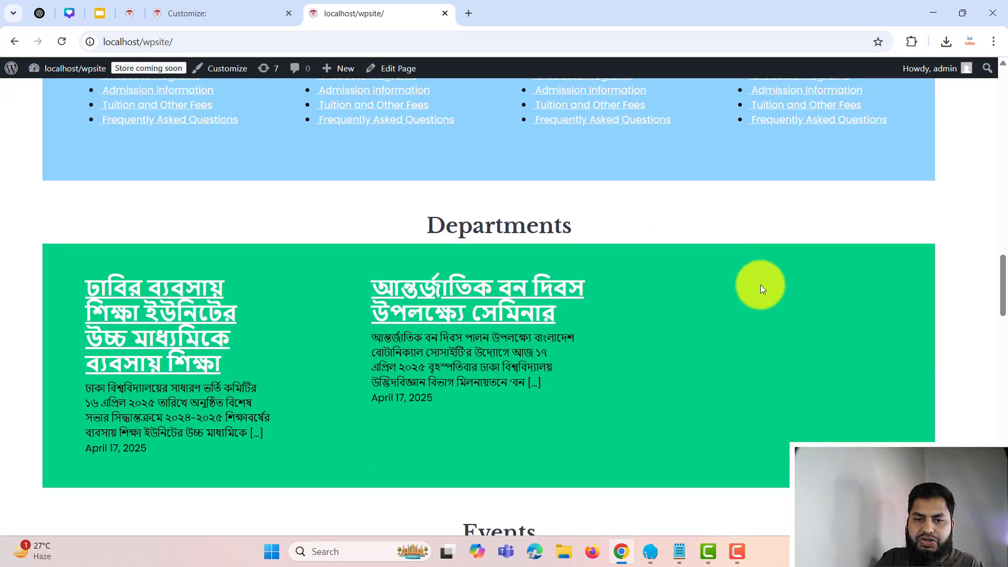
scroll(520, 342, down, 8)
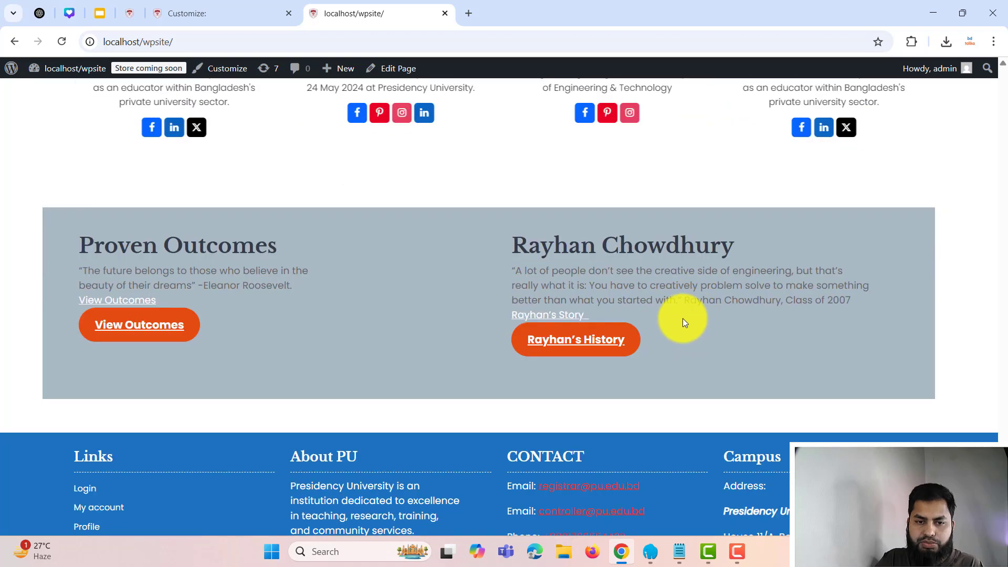
scroll(252, 200, up, 20)
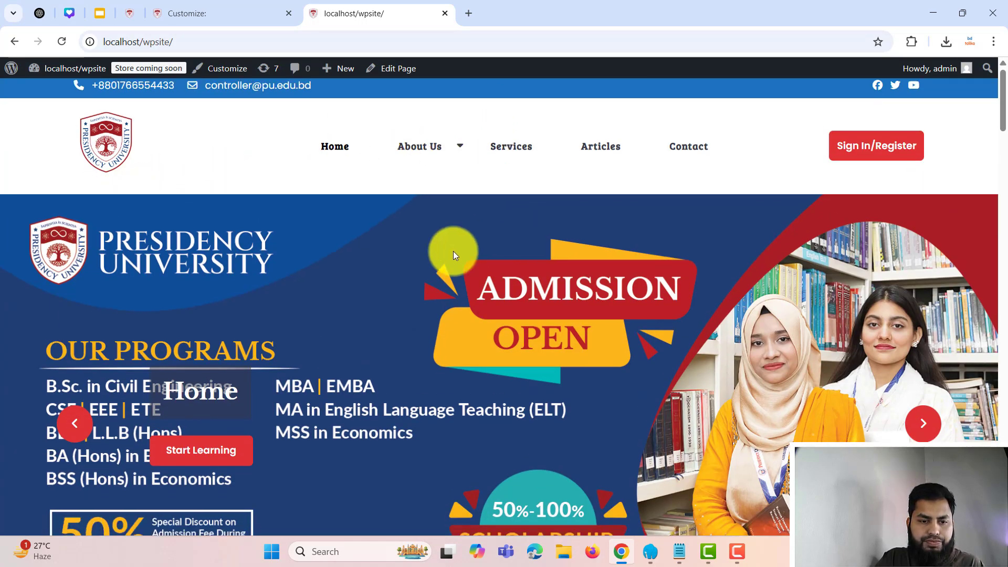
scroll(198, 328, down, 8)
drag(386, 244, 590, 236)
click(615, 241)
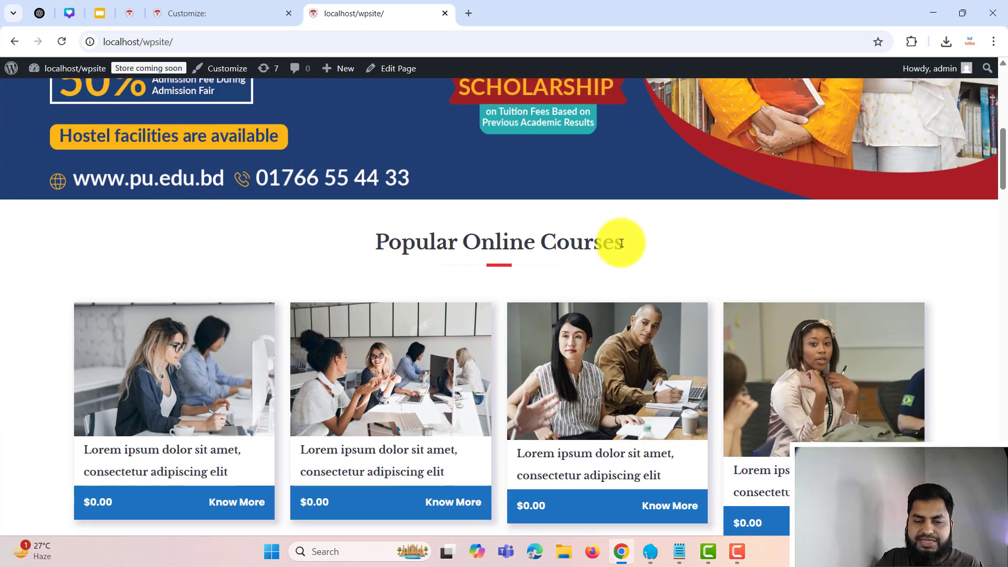
Close the Customizer to return to the theme file editor and look over the admin's Appearance options.
click(266, 3)
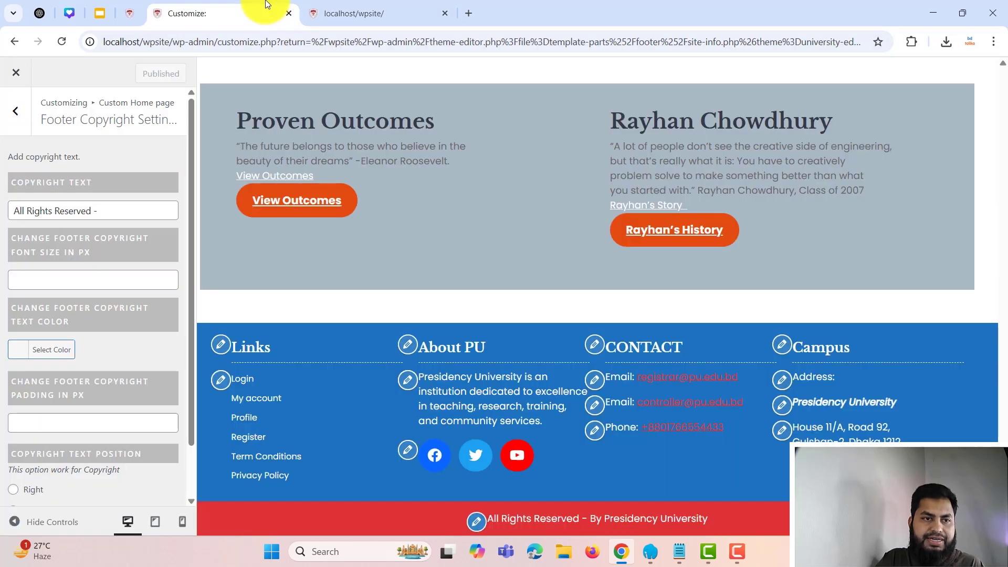
click(16, 73)
click(337, 8)
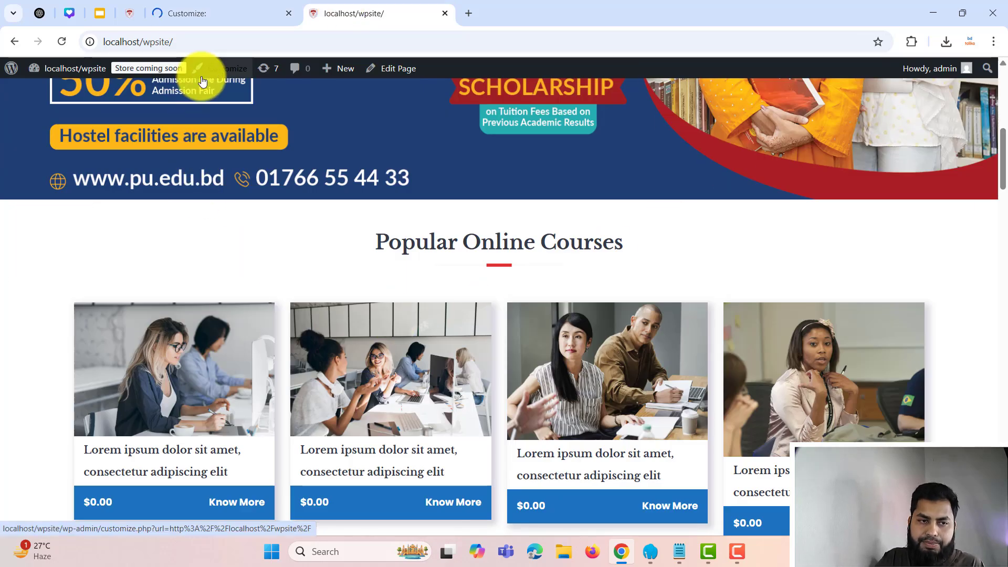
click(193, 10)
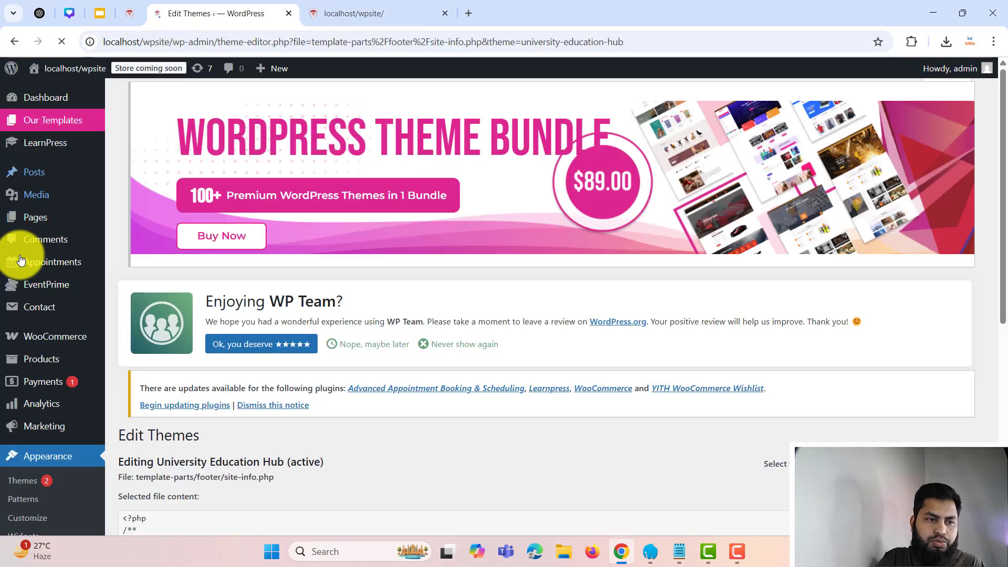
scroll(42, 157, down, 5)
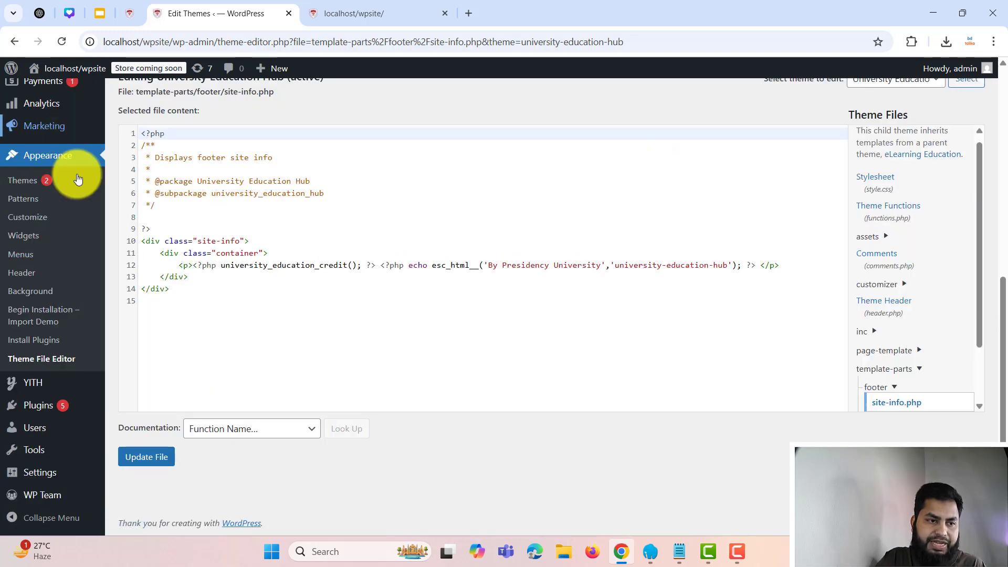
scroll(53, 174, up, 3)
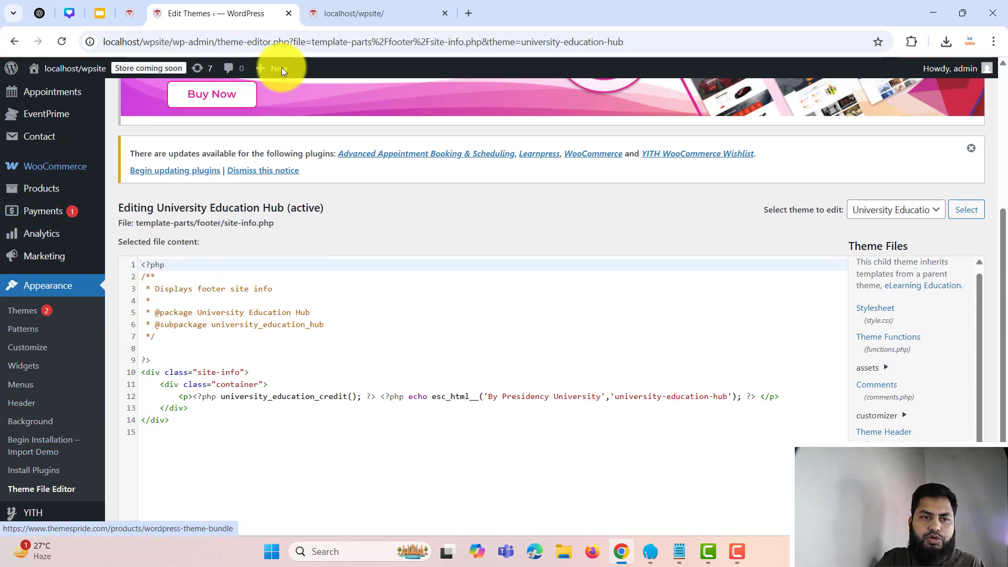
Return to the site's home page and review its sections from the header and banner down to Departments.
click(345, 10)
scroll(450, 322, up, 7)
scroll(394, 360, down, 15)
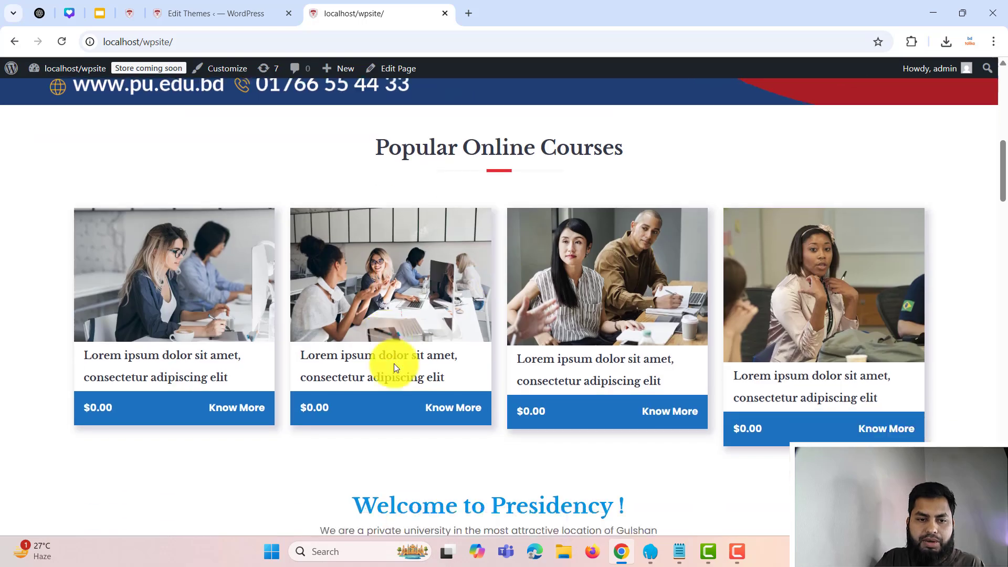
scroll(554, 319, up, 1)
scroll(554, 319, up, 10)
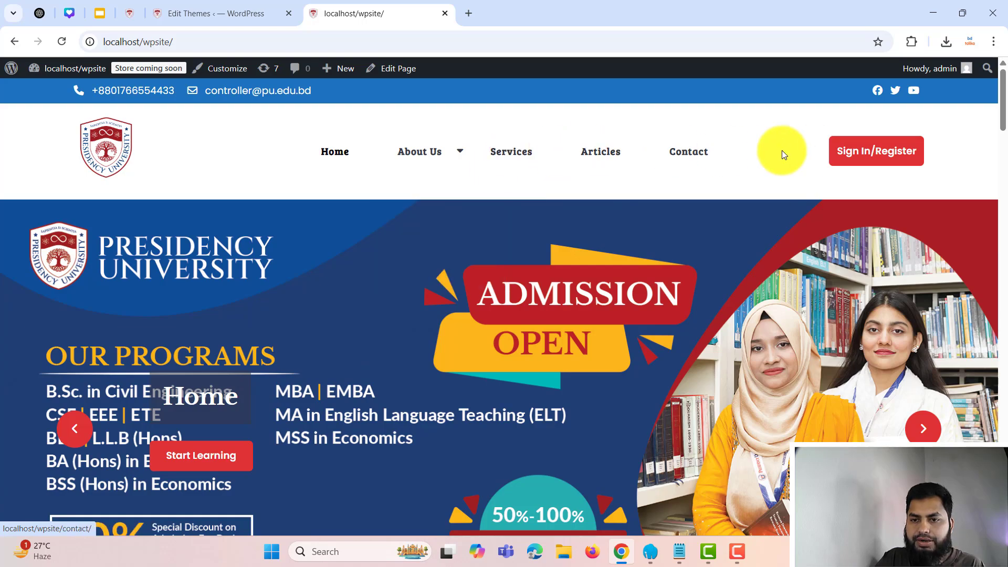
scroll(450, 212, down, 5)
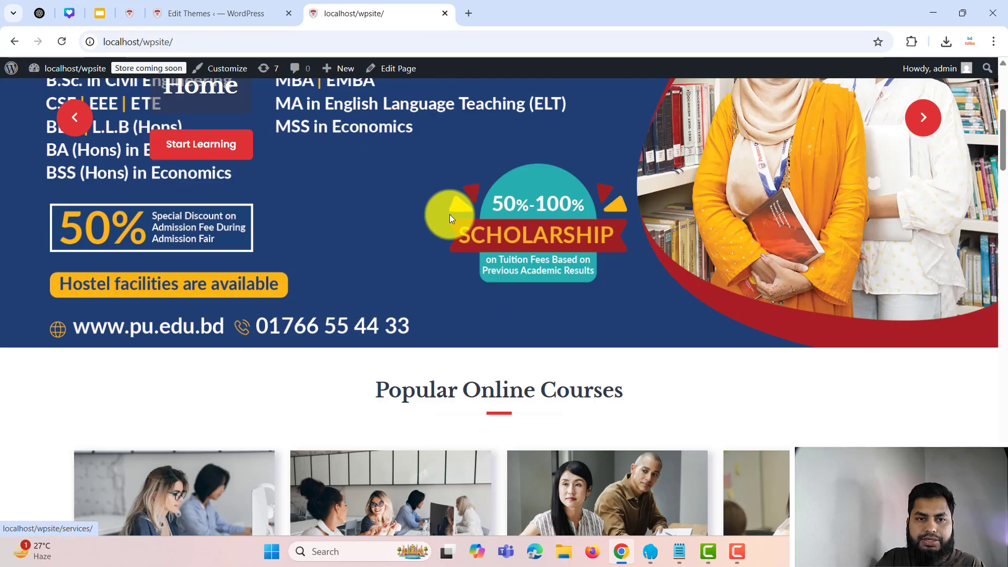
scroll(326, 227, down, 20)
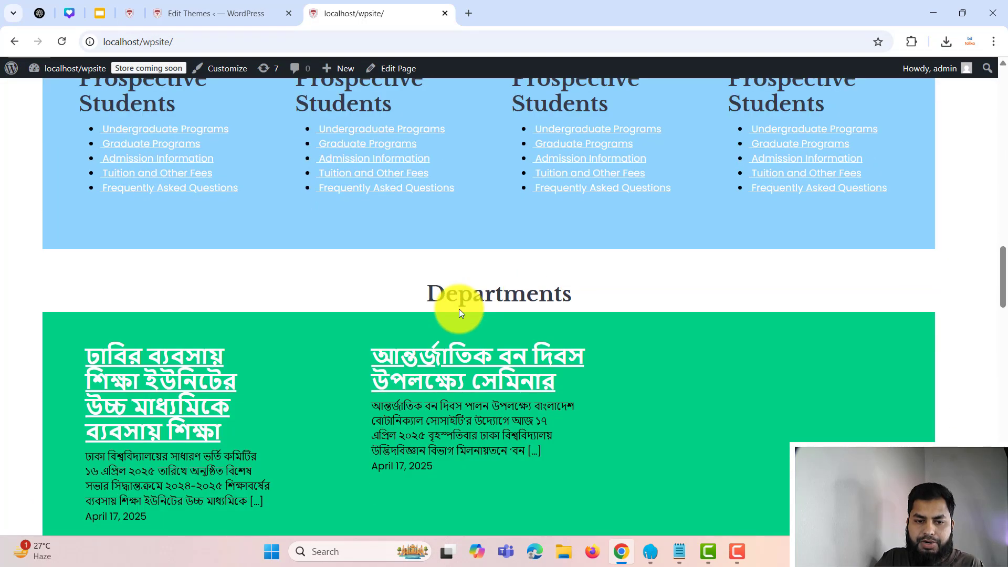